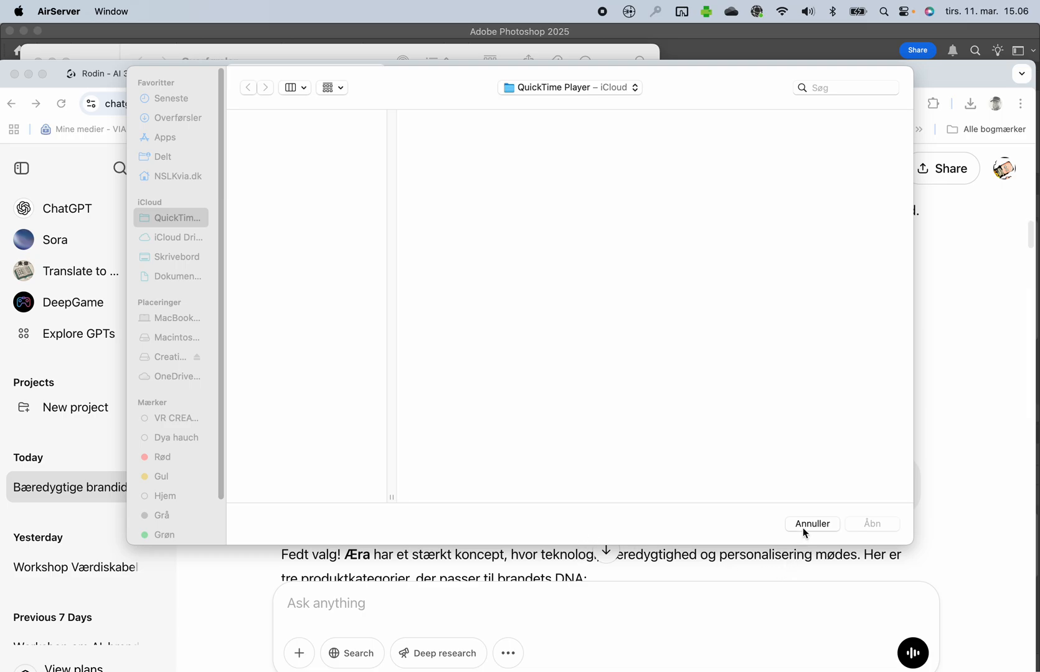
Switch to Photoshop and view the Æra product card with the mycelium leather clutch bag, logo and QR code
click(709, 41)
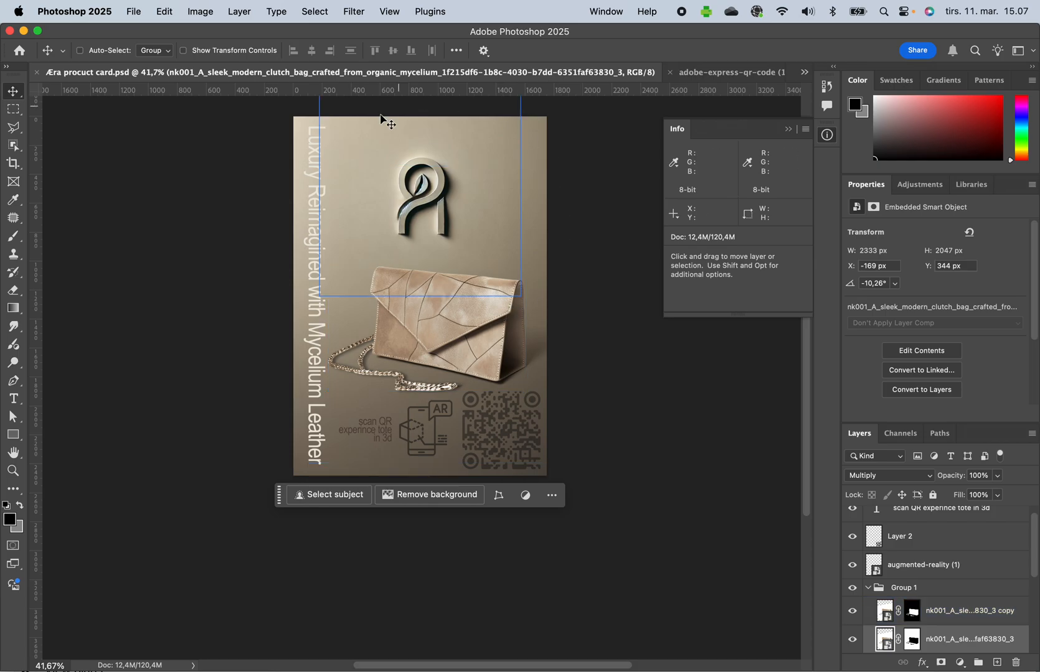
mouse_move(453, 671)
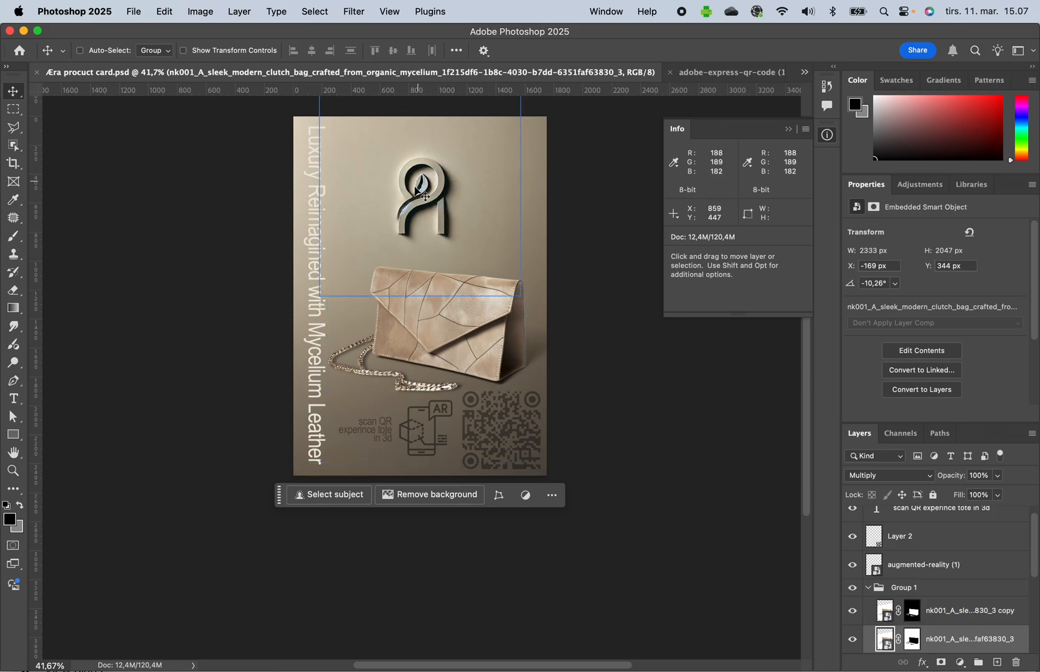
click(521, 406)
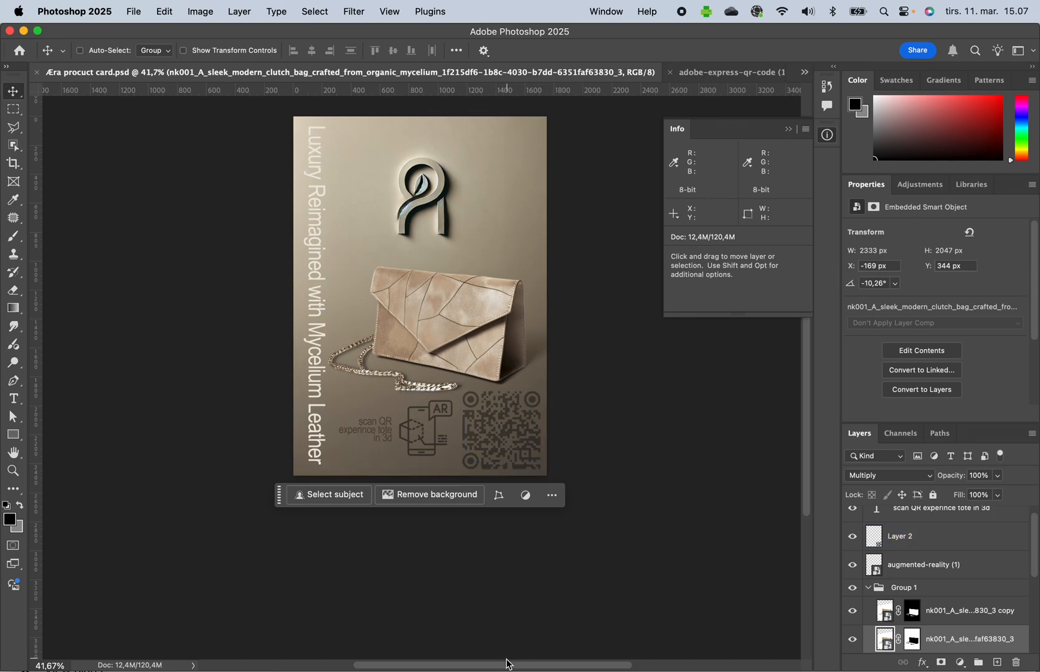
Switch to Chrome and read the ChatGPT conversation's three sustainable brand ideas and the product categories for Æra
mouse_move(506, 671)
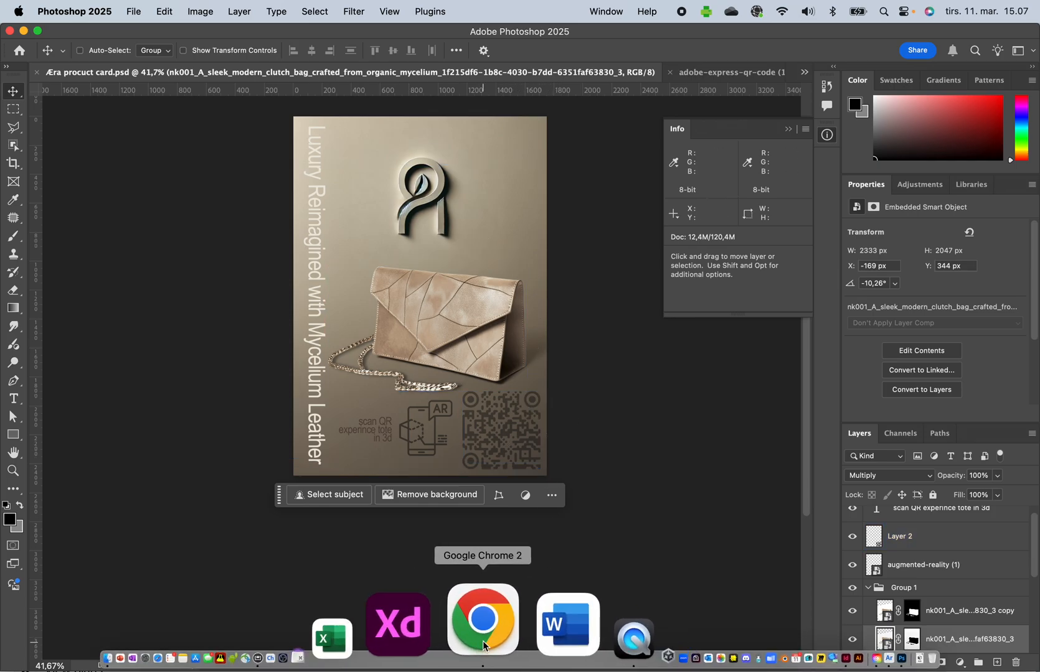
click(483, 641)
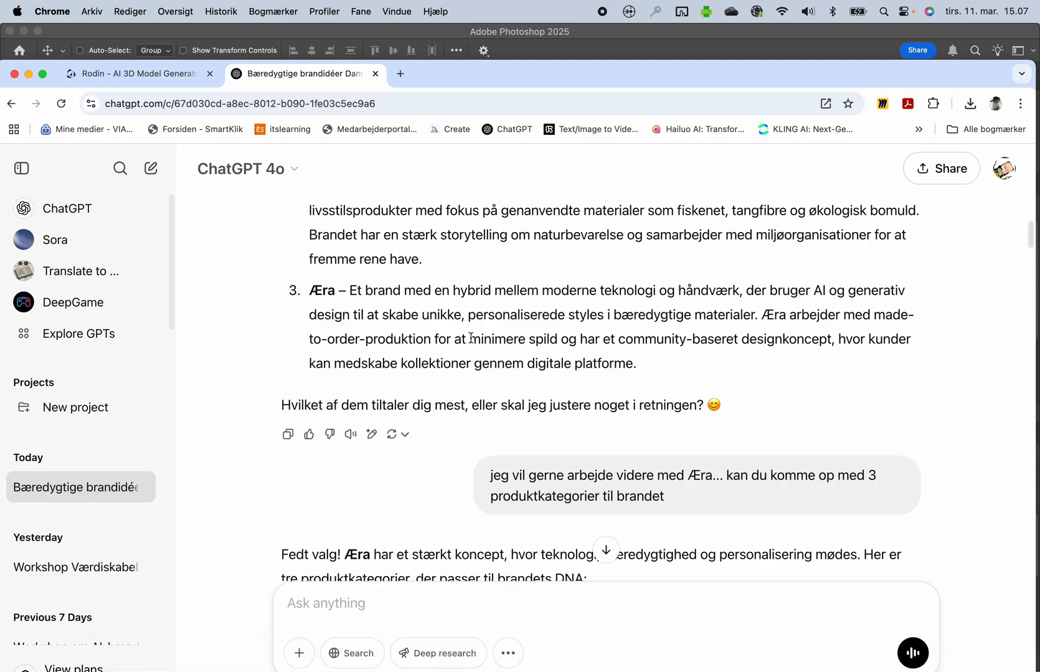
scroll(470, 341, up, 5)
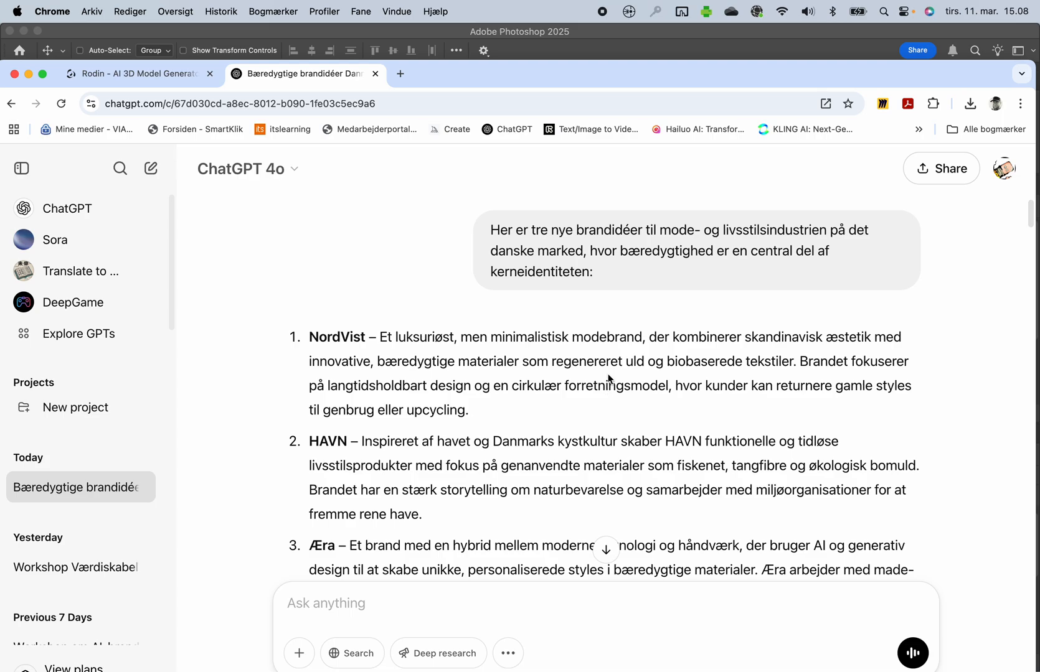
scroll(607, 373, down, 5)
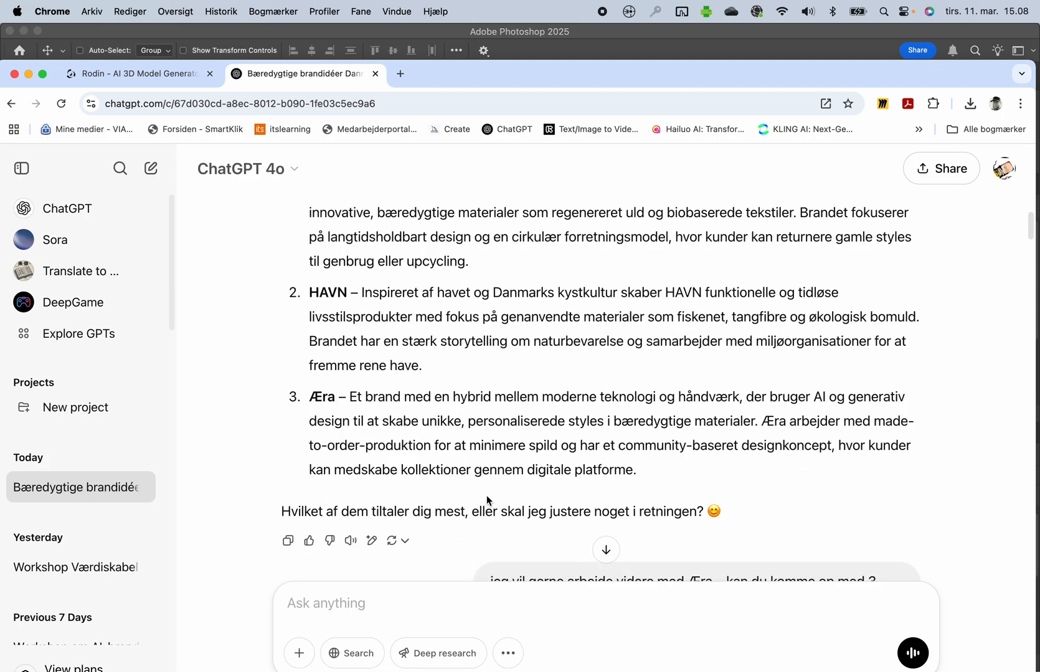
scroll(482, 483, down, 2)
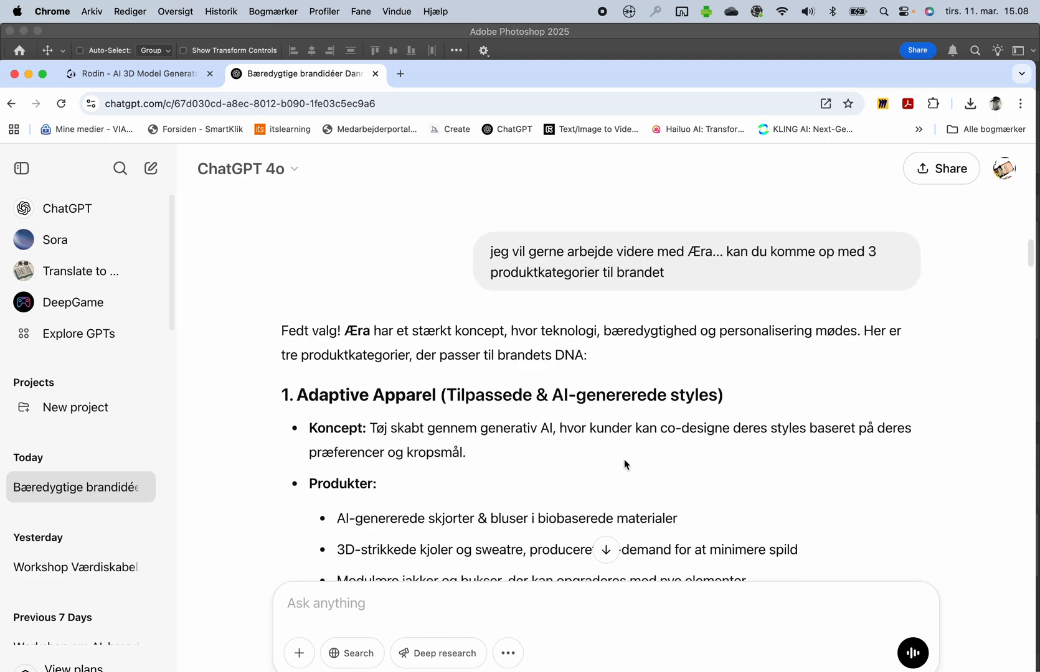
scroll(575, 484, down, 5)
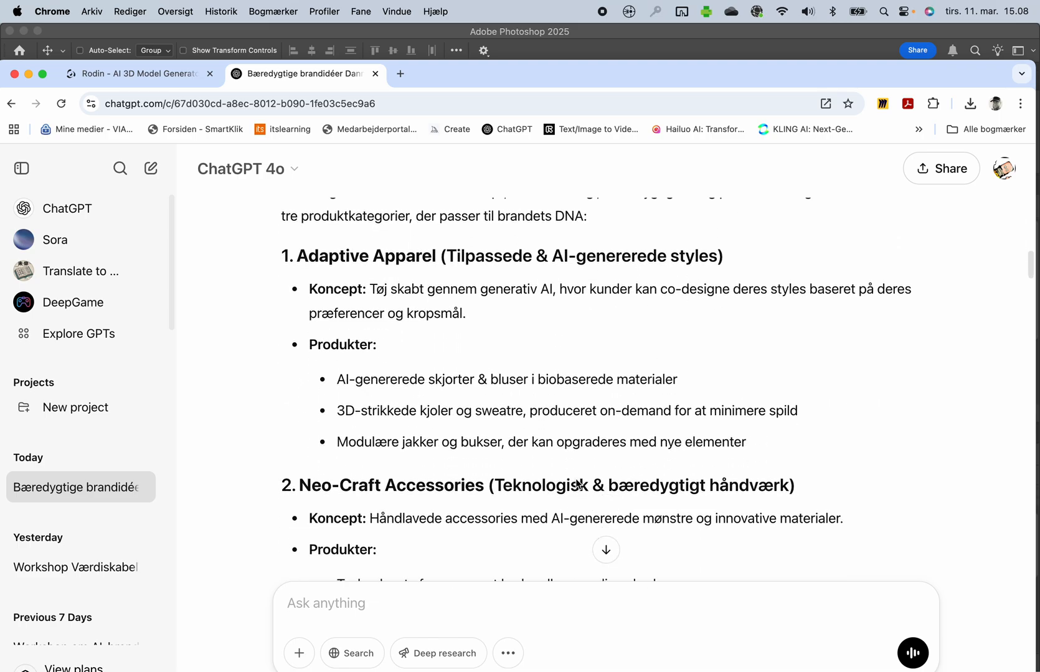
scroll(575, 480, down, 1)
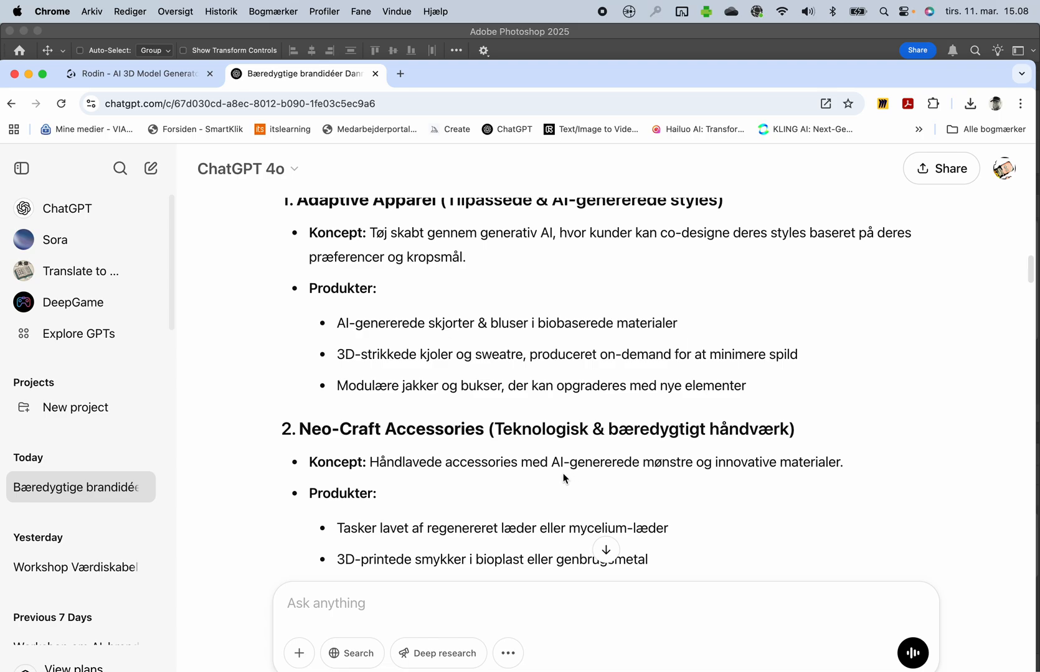
scroll(557, 476, down, 3)
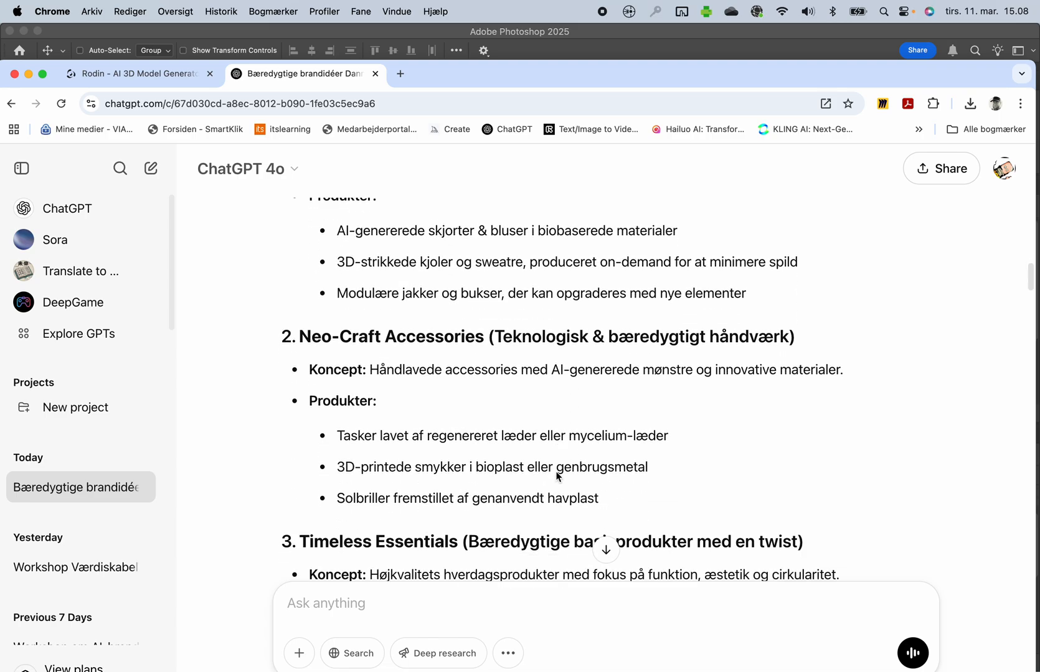
Read the ChatGPT descriptions of the three Neo-Craft bags: Morph Tote, Flow Crossbody and Nova Clutch
scroll(557, 477, down, 10)
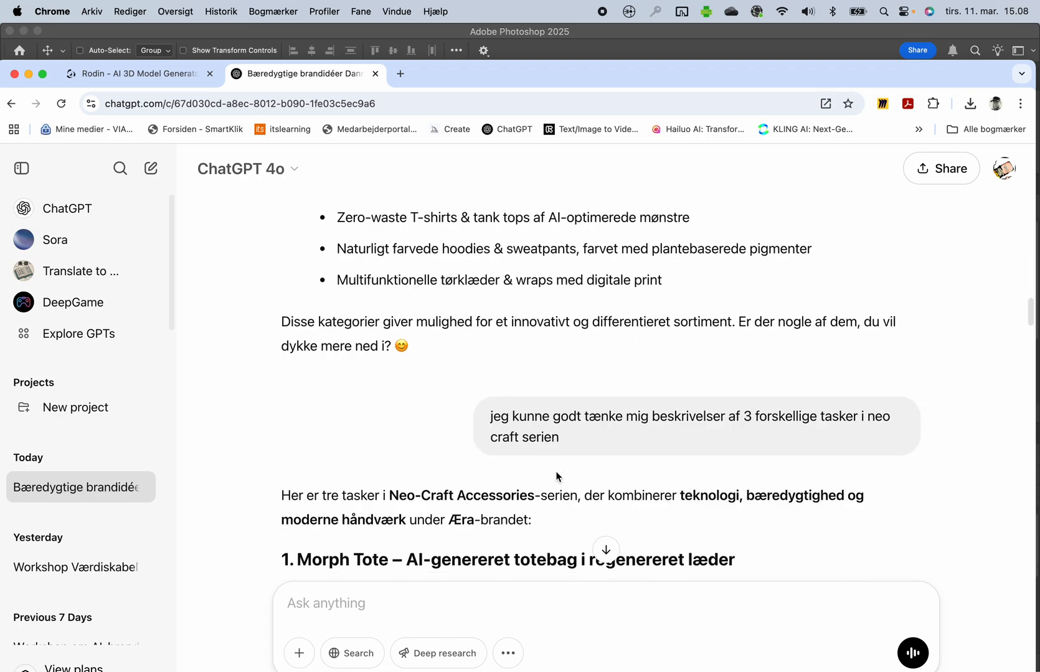
scroll(556, 477, down, 2)
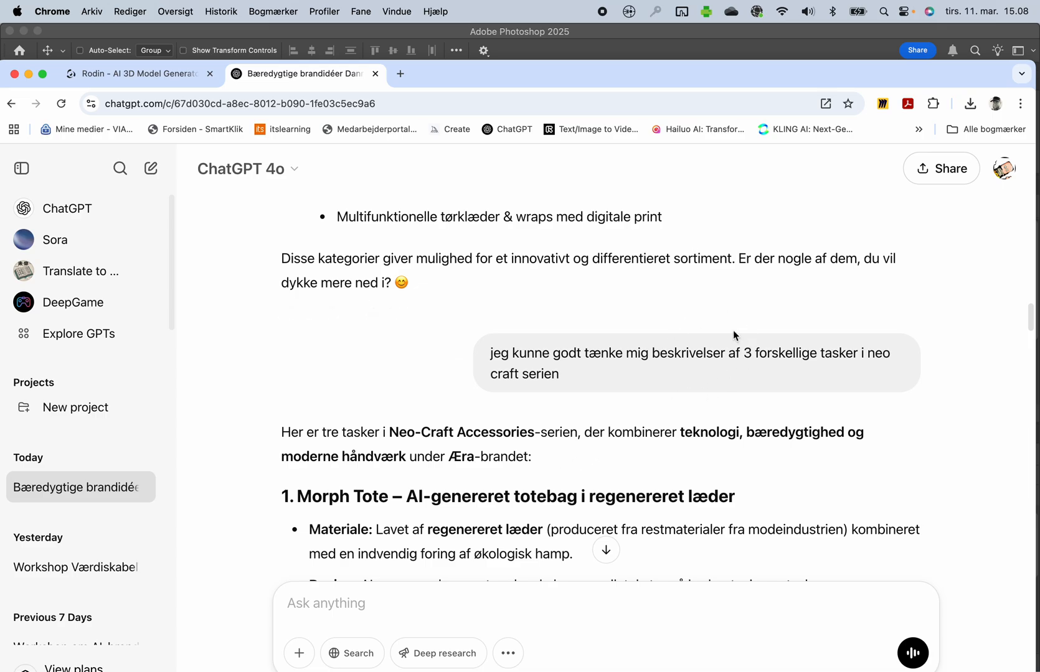
scroll(639, 460, down, 7)
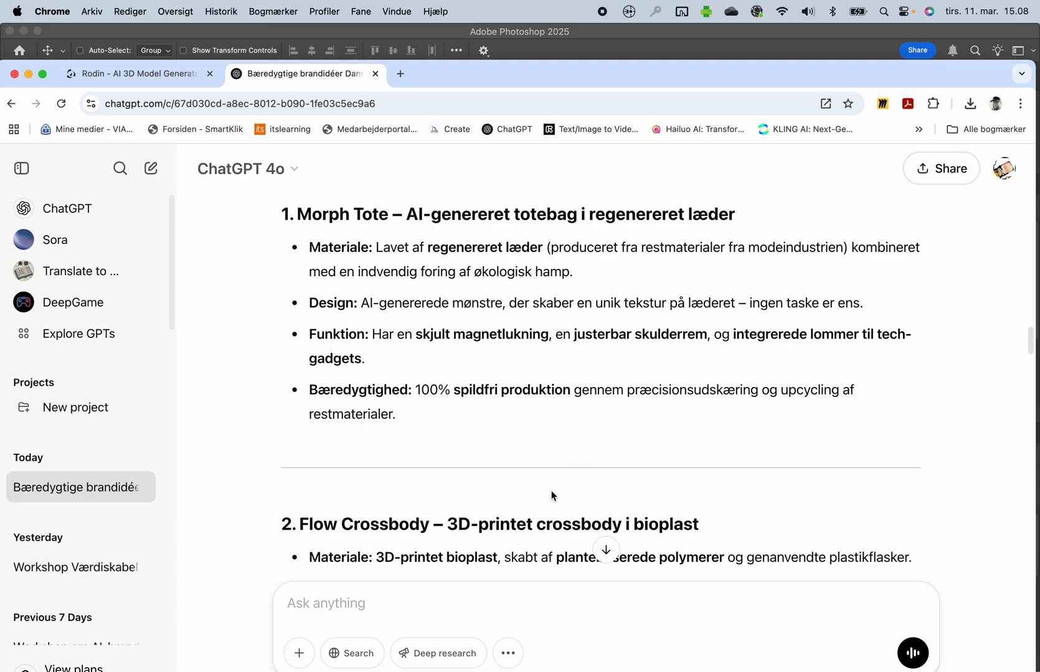
scroll(536, 473, down, 3)
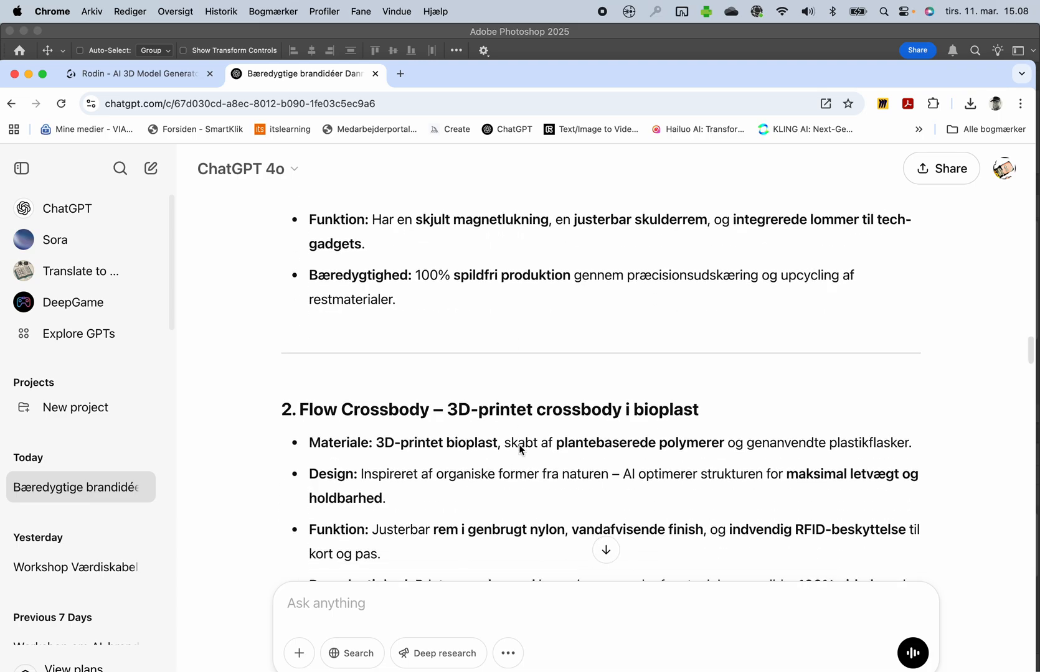
scroll(520, 448, down, 7)
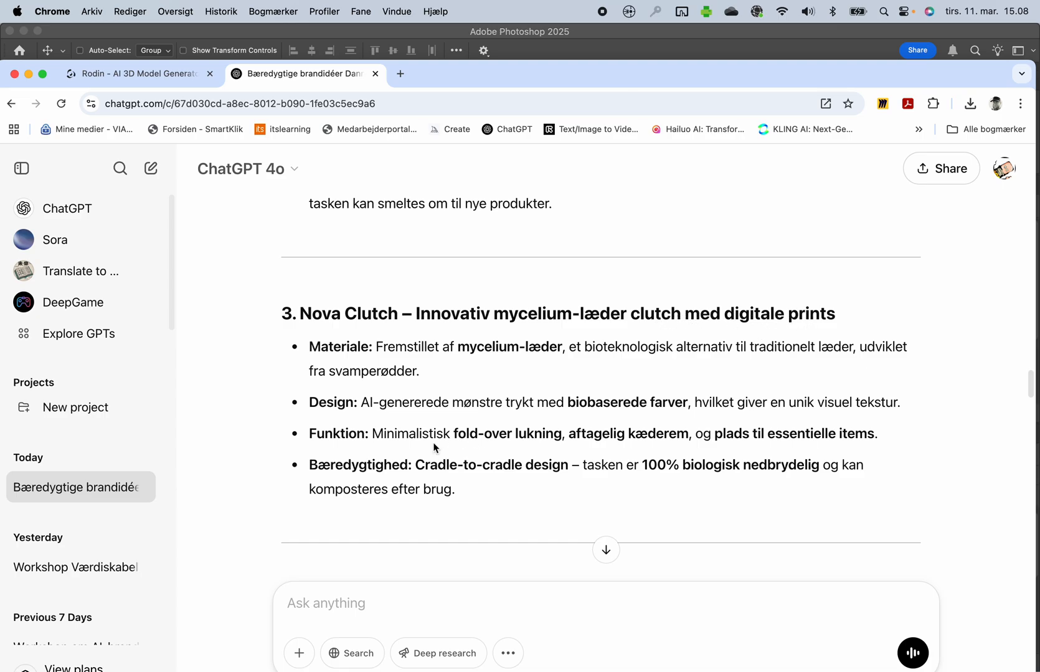
Examine the Midjourney prompt for the Nova Clutch and the follow-up request for a classic product shot on a white background
scroll(434, 445, down, 3)
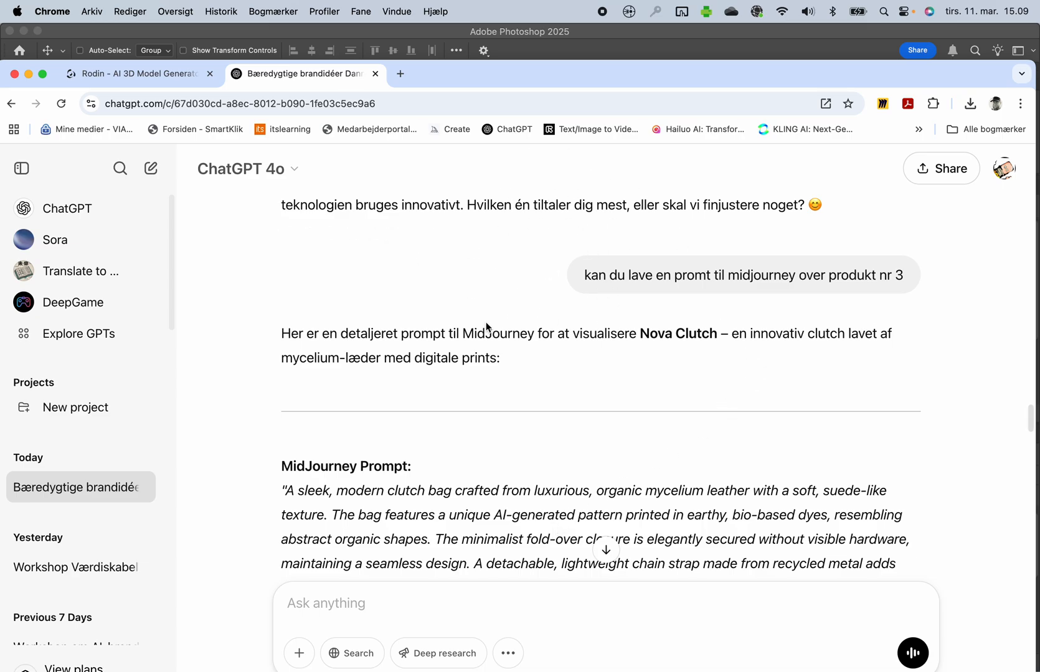
scroll(541, 483, down, 2)
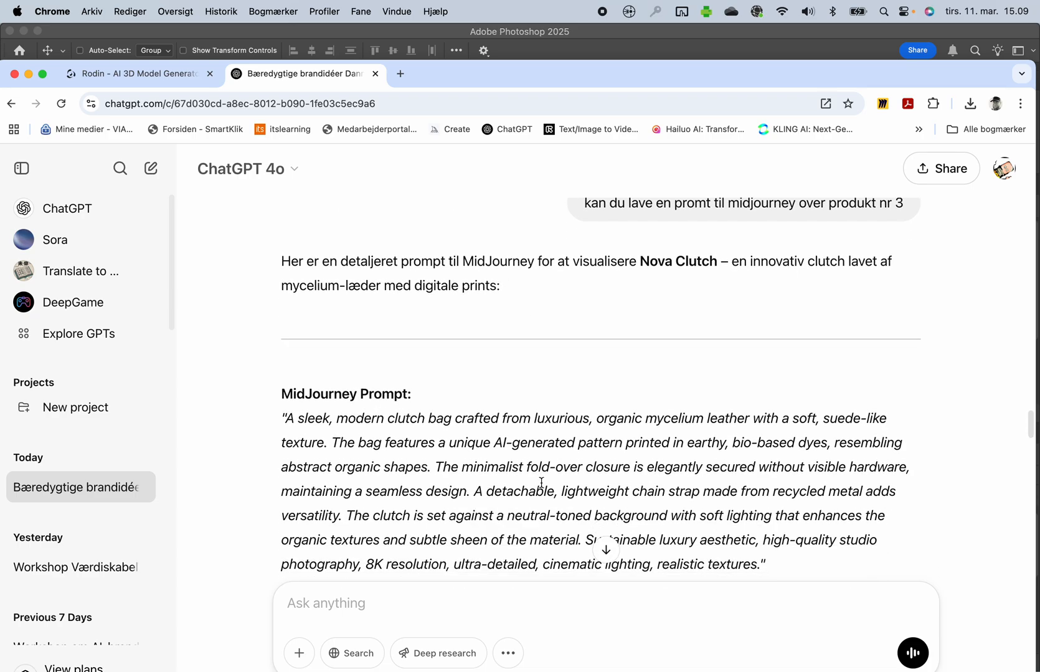
scroll(541, 482, down, 2)
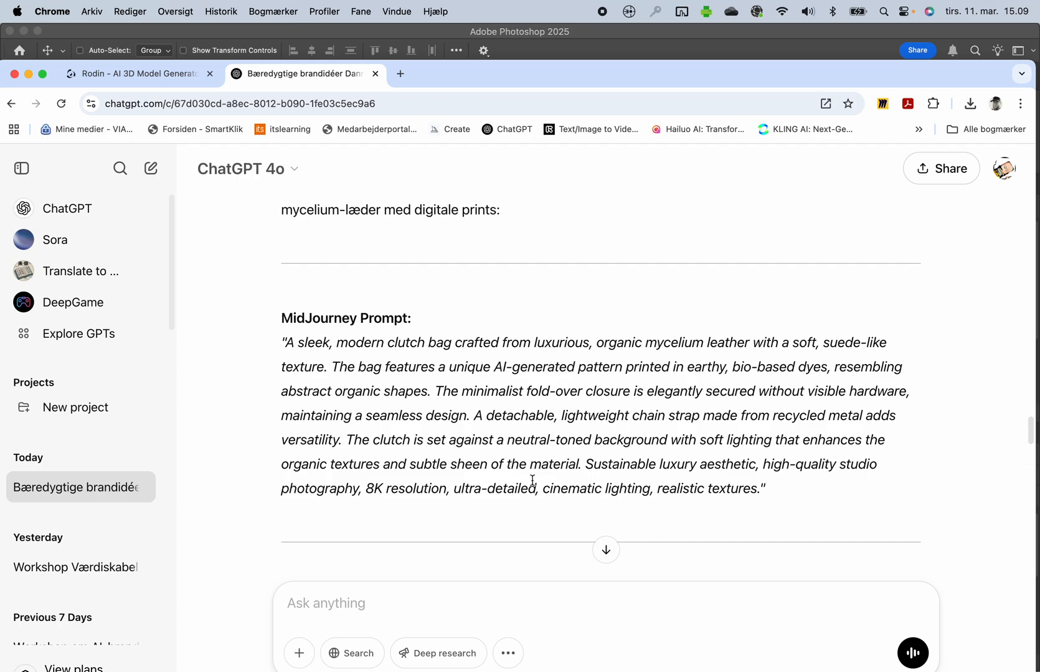
scroll(532, 480, down, 2)
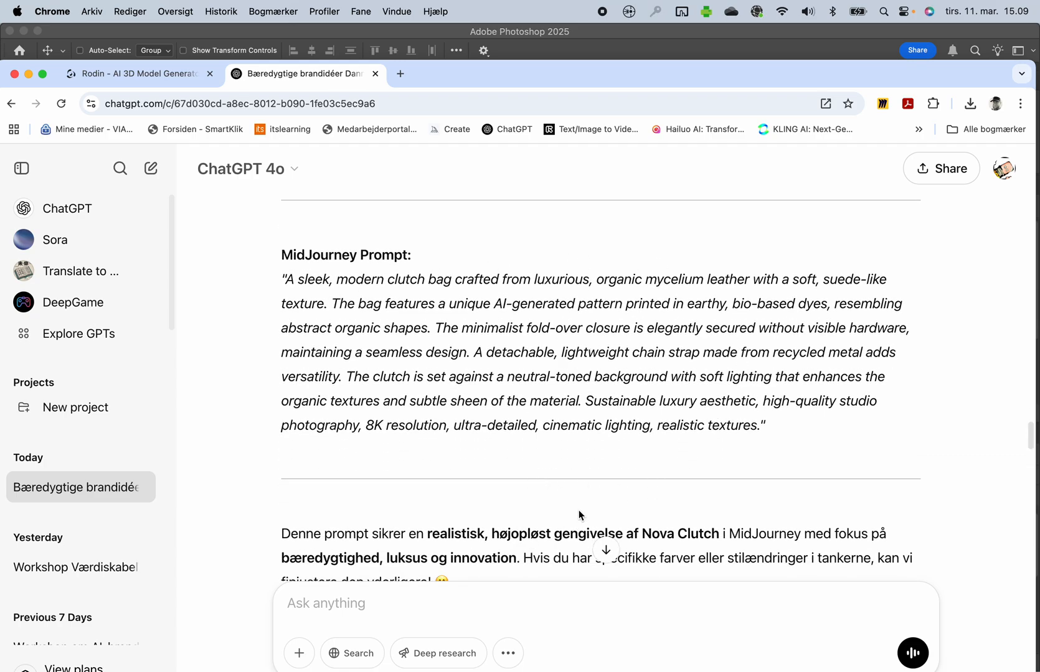
scroll(578, 510, down, 5)
scroll(578, 510, down, 2)
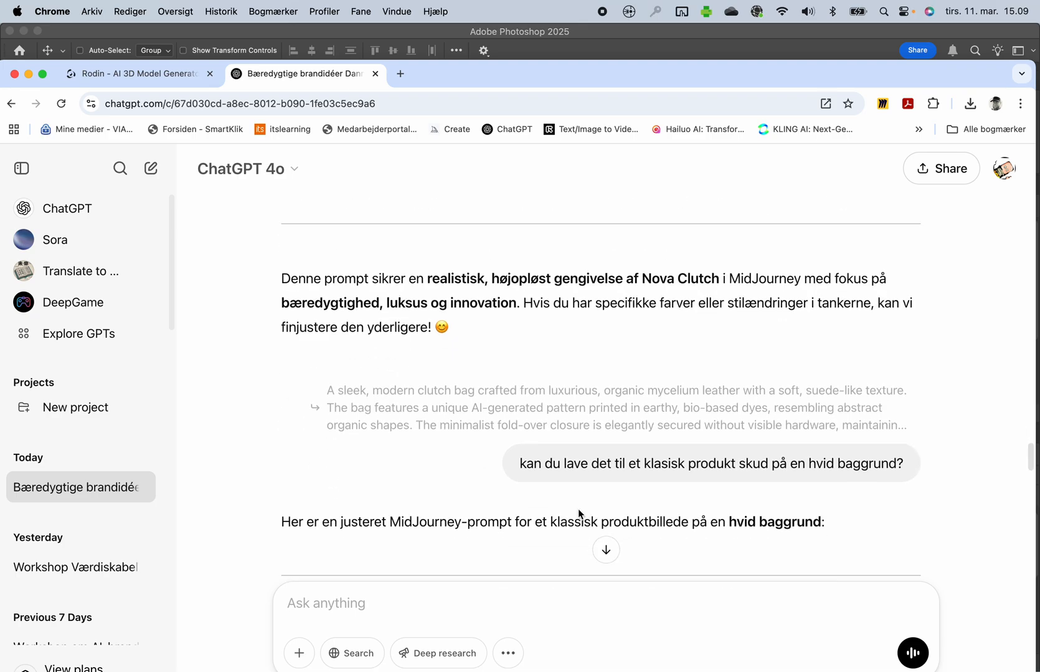
scroll(636, 424, down, 1)
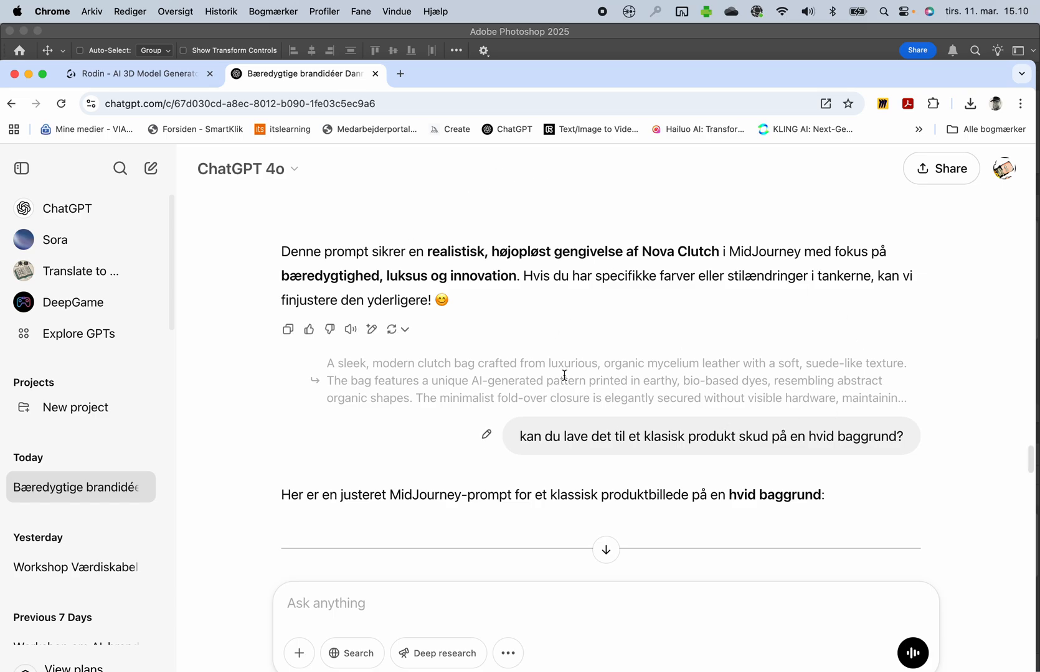
Go to Midjourney's Create page, compare the generated clutch bag images, and open the beige clutch with dark seams, chain strap and white background
click(455, 129)
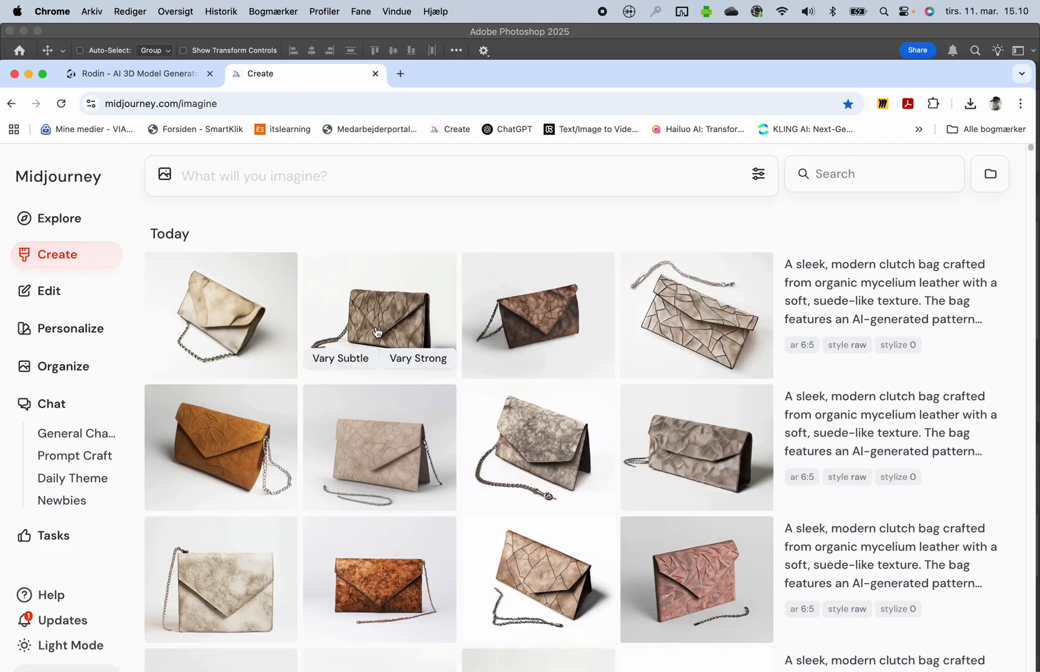
scroll(499, 441, down, 3)
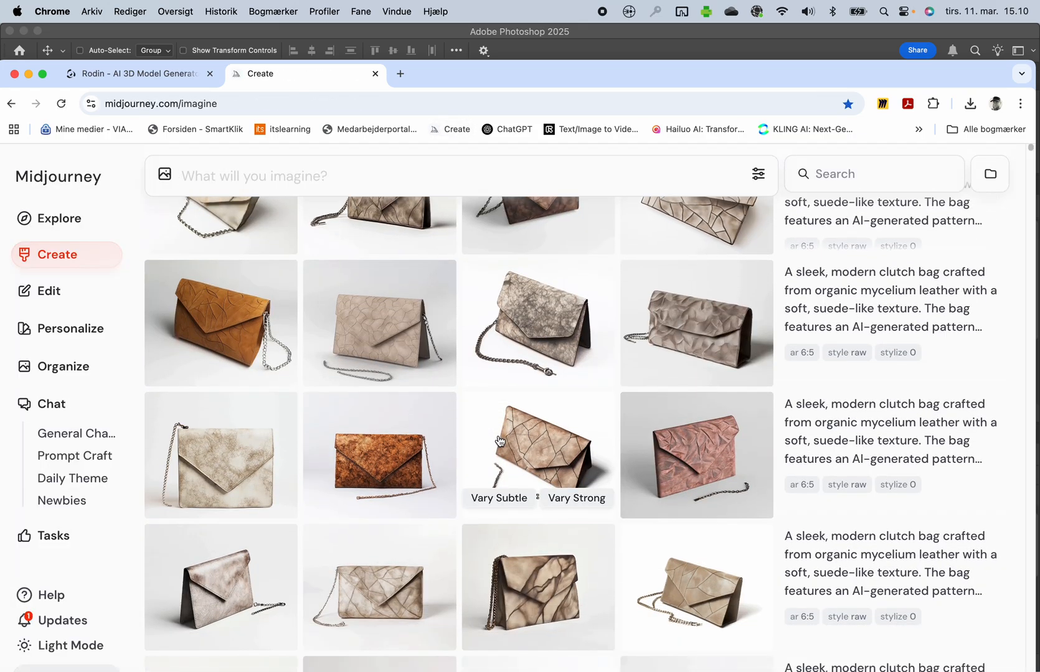
scroll(499, 441, up, 2)
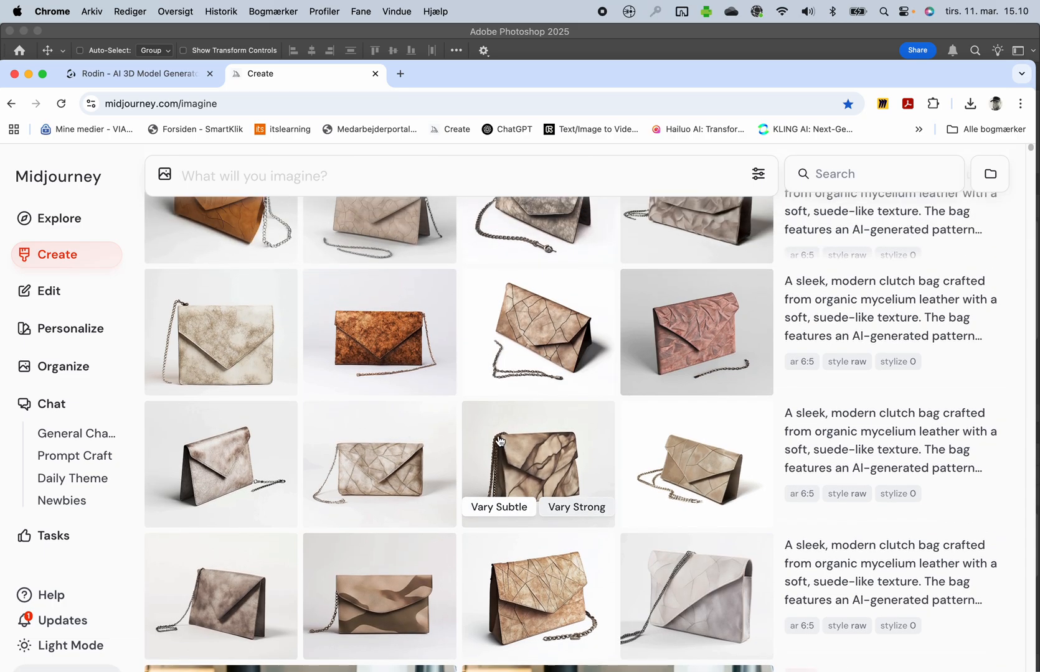
scroll(499, 440, up, 2)
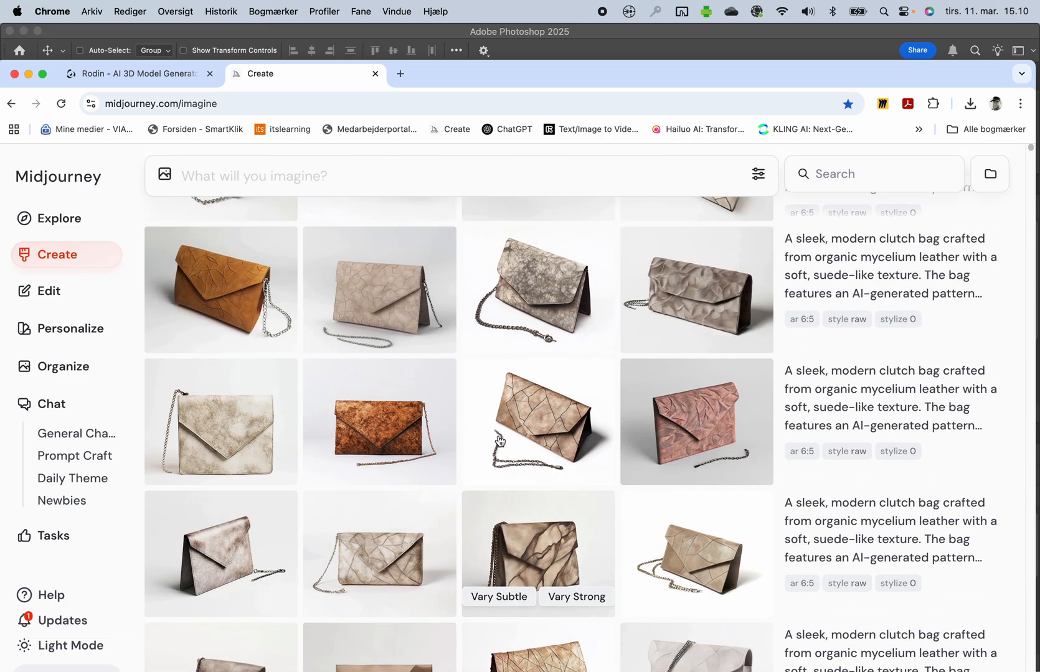
scroll(499, 441, up, 3)
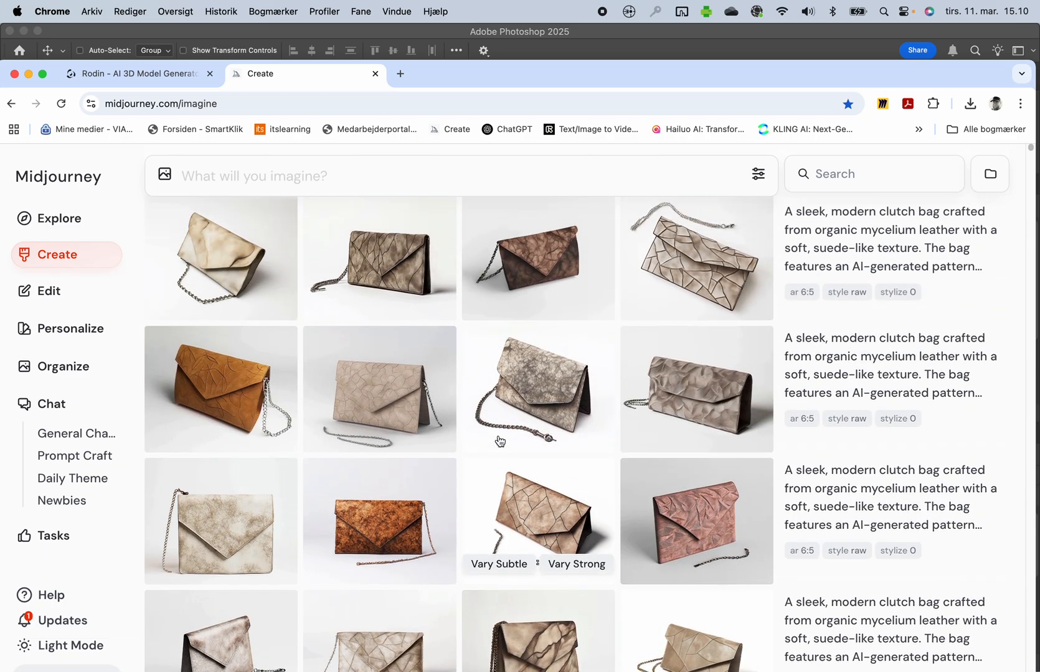
scroll(539, 447, down, 4)
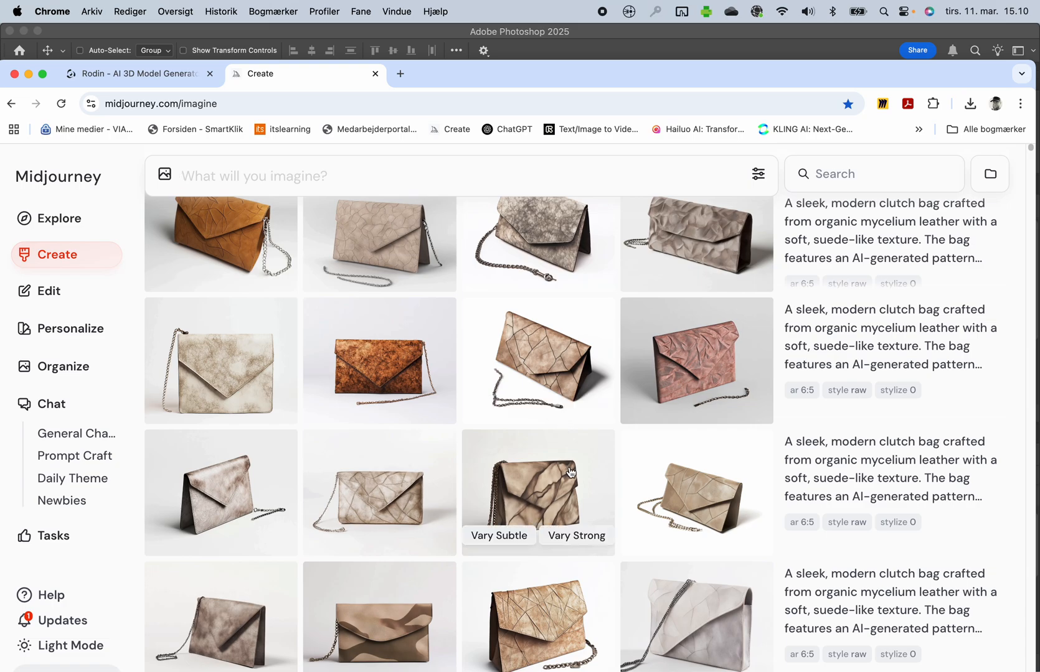
scroll(571, 472, down, 1)
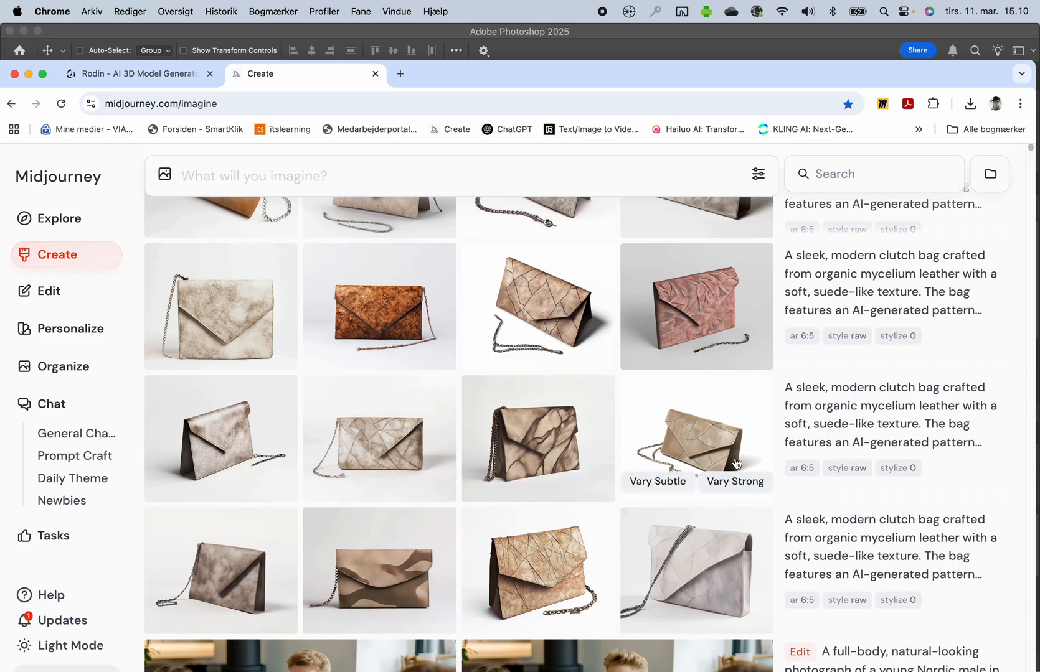
scroll(731, 464, down, 2)
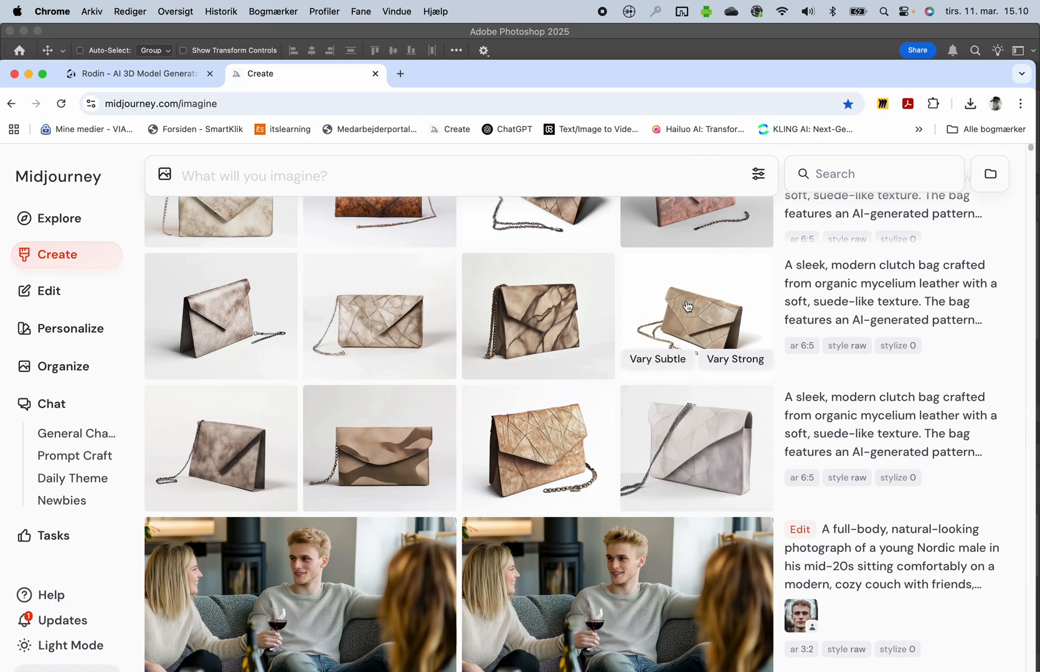
scroll(689, 303, up, 1)
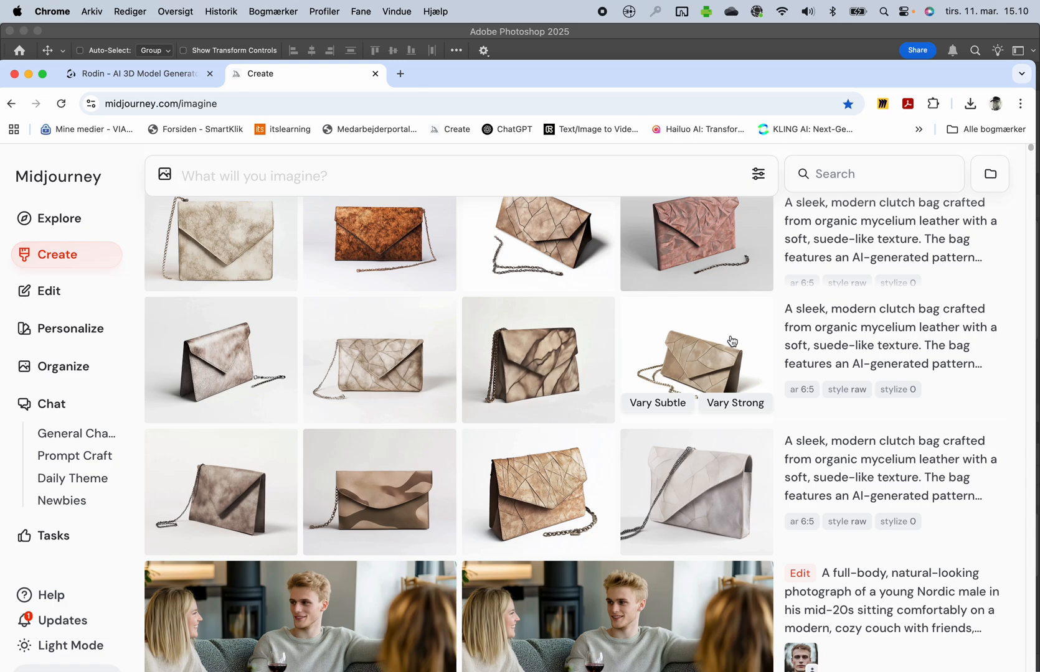
click(712, 365)
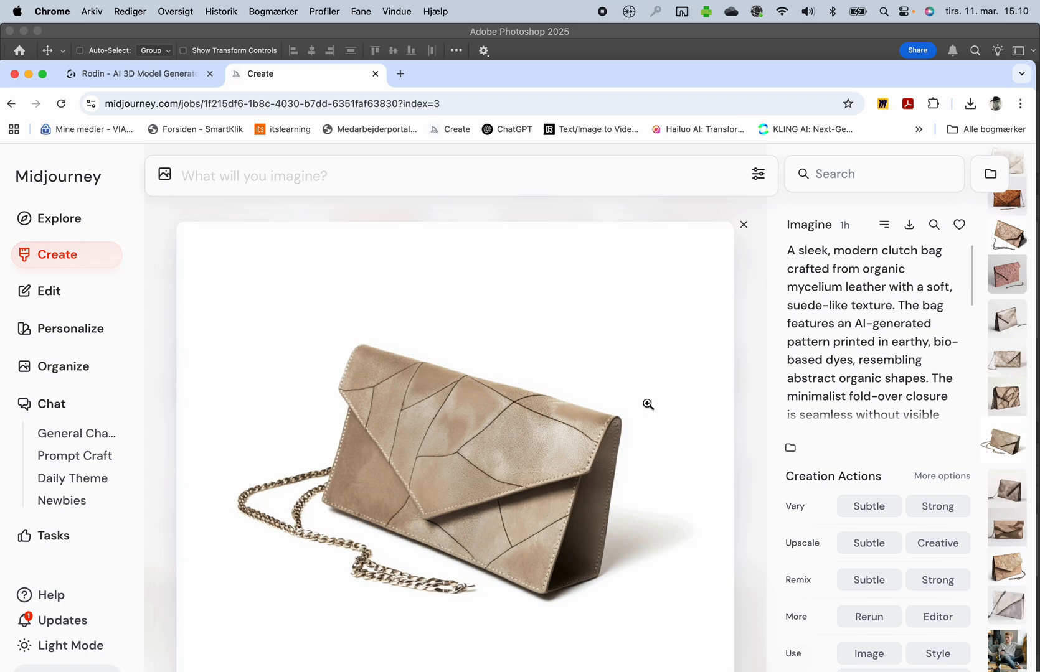
Switch to Rodin, look at its ControlNet and image input options, and upload the nk001 modern clutch bag PNG as the source image
click(137, 77)
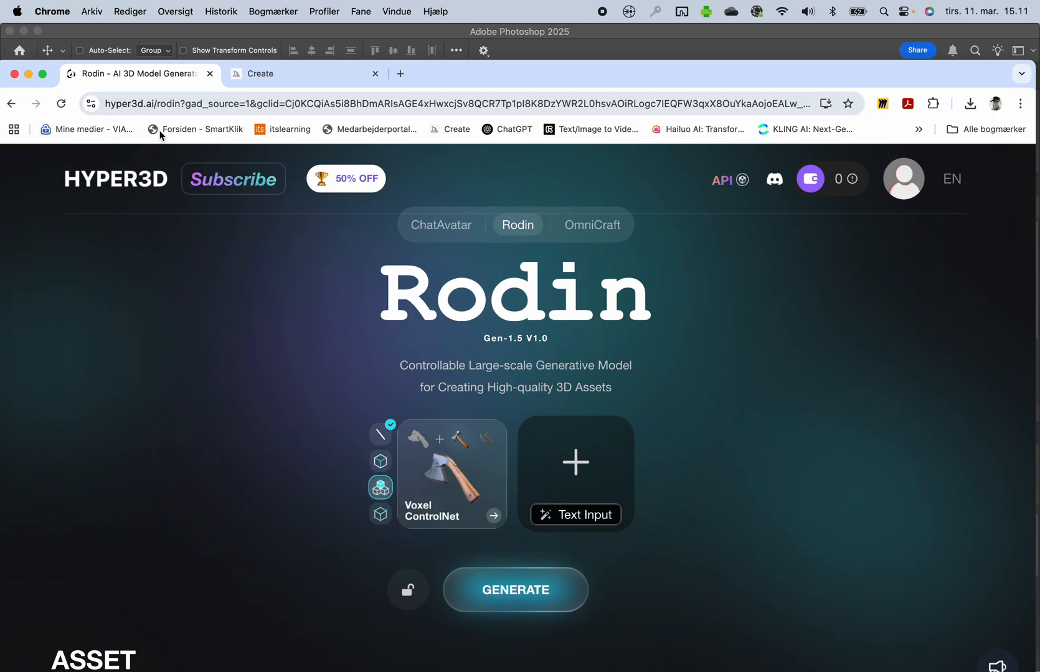
mouse_move(209, 197)
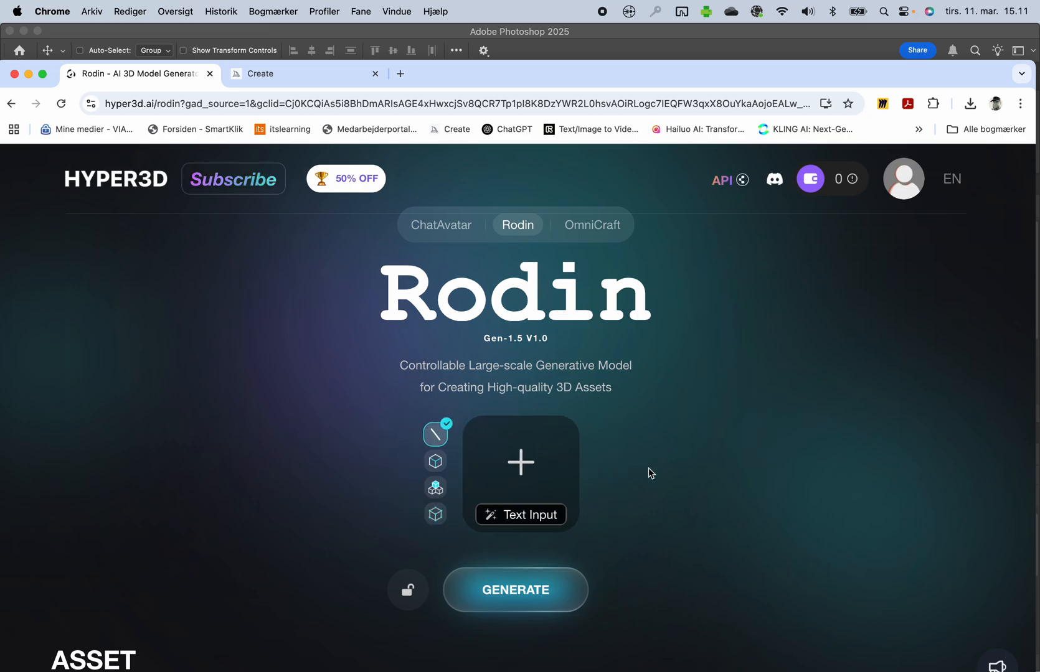
scroll(660, 478, down, 2)
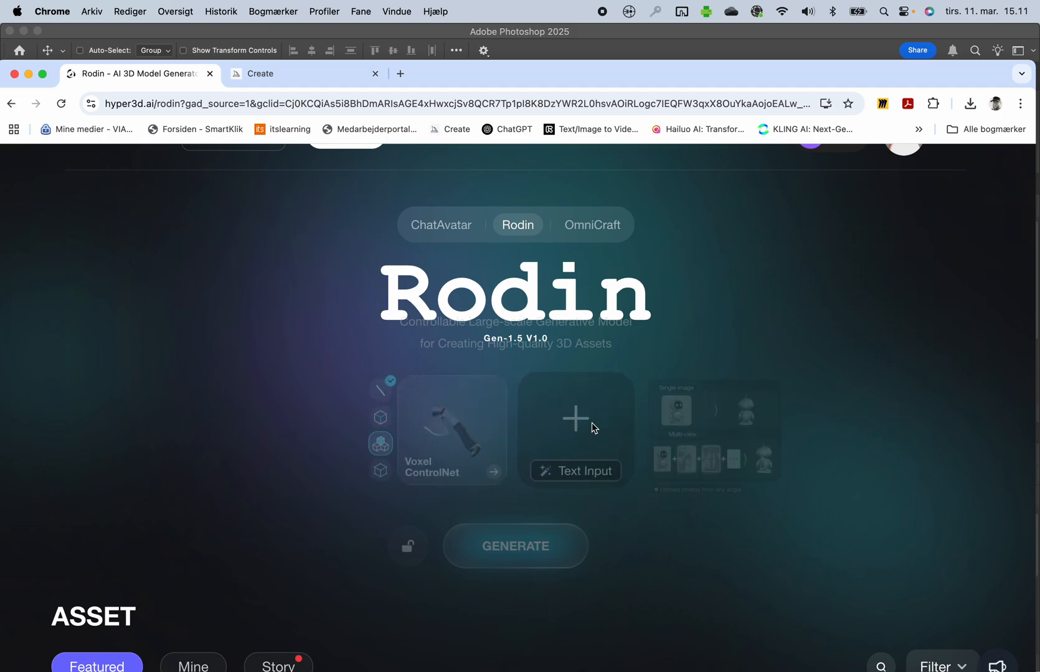
mouse_move(585, 423)
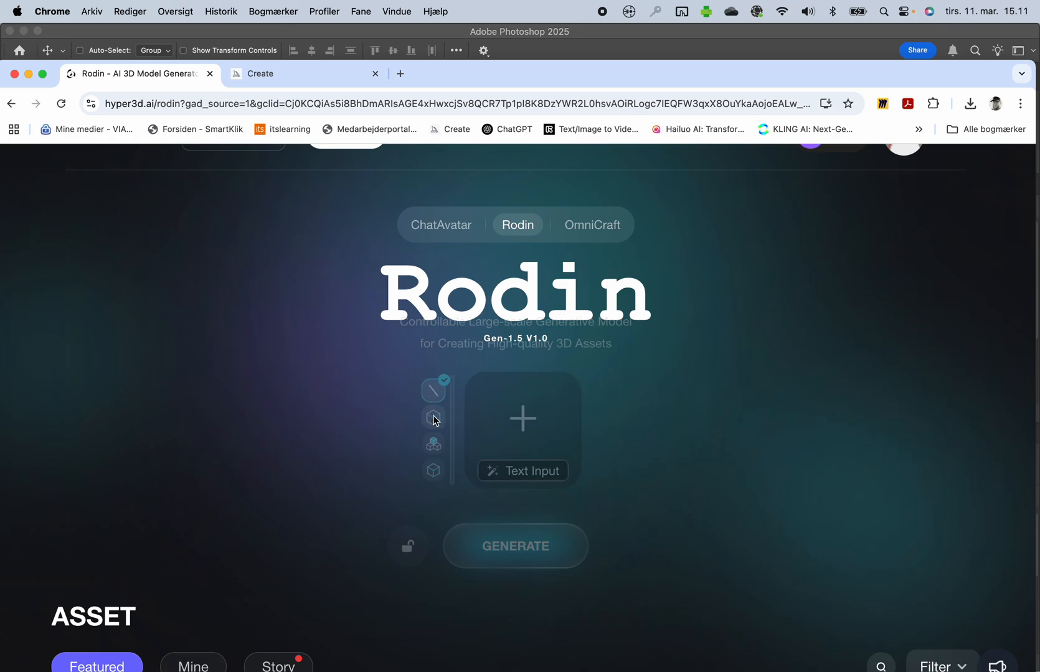
mouse_move(434, 419)
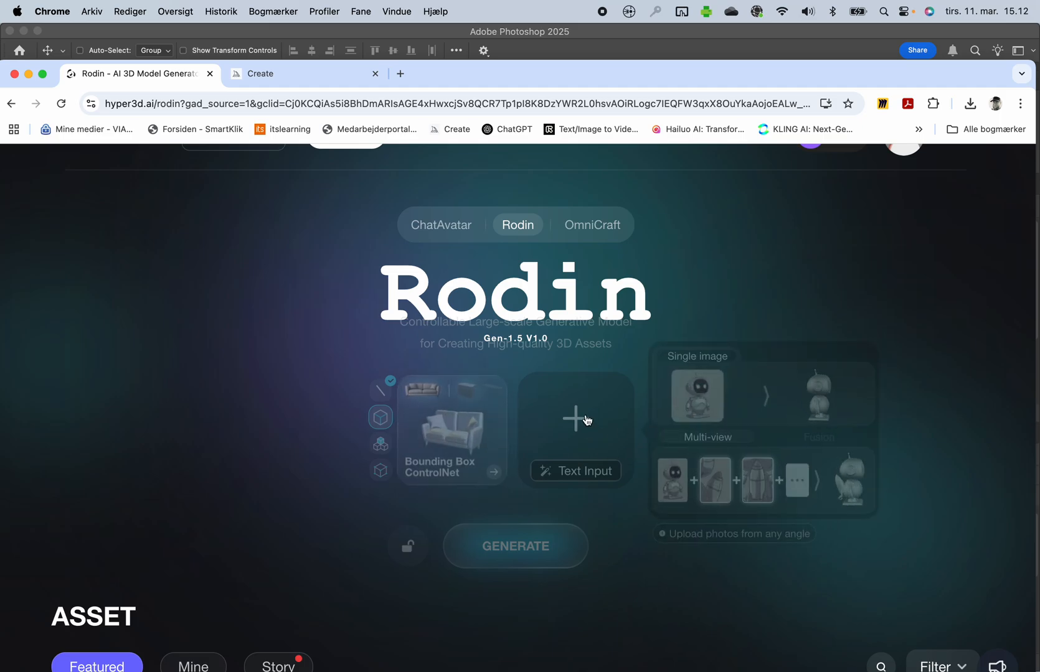
click(587, 422)
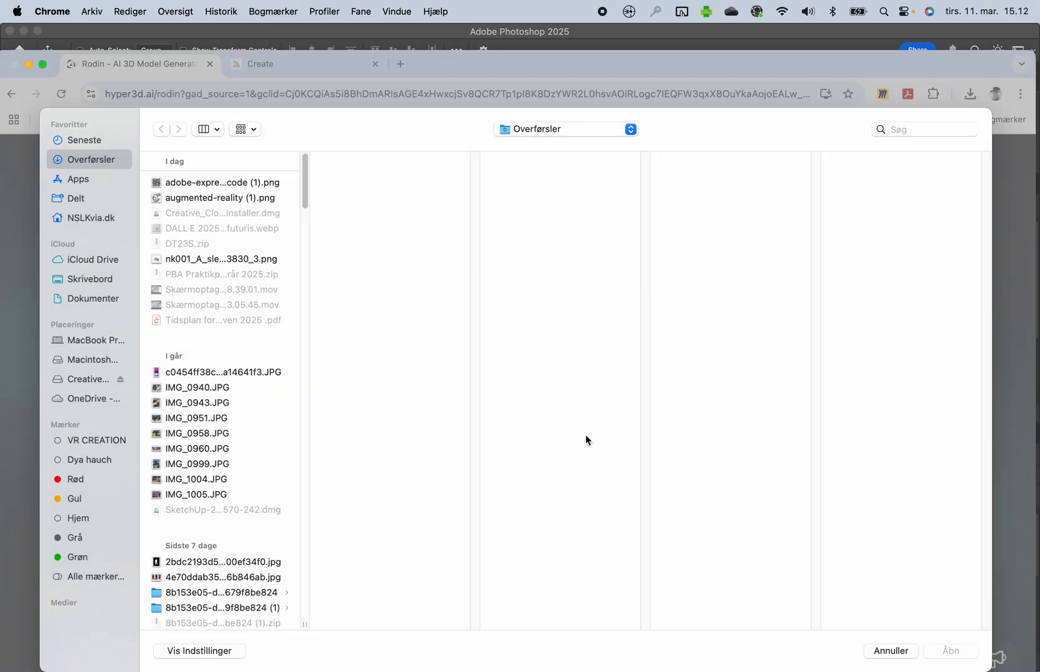
click(202, 275)
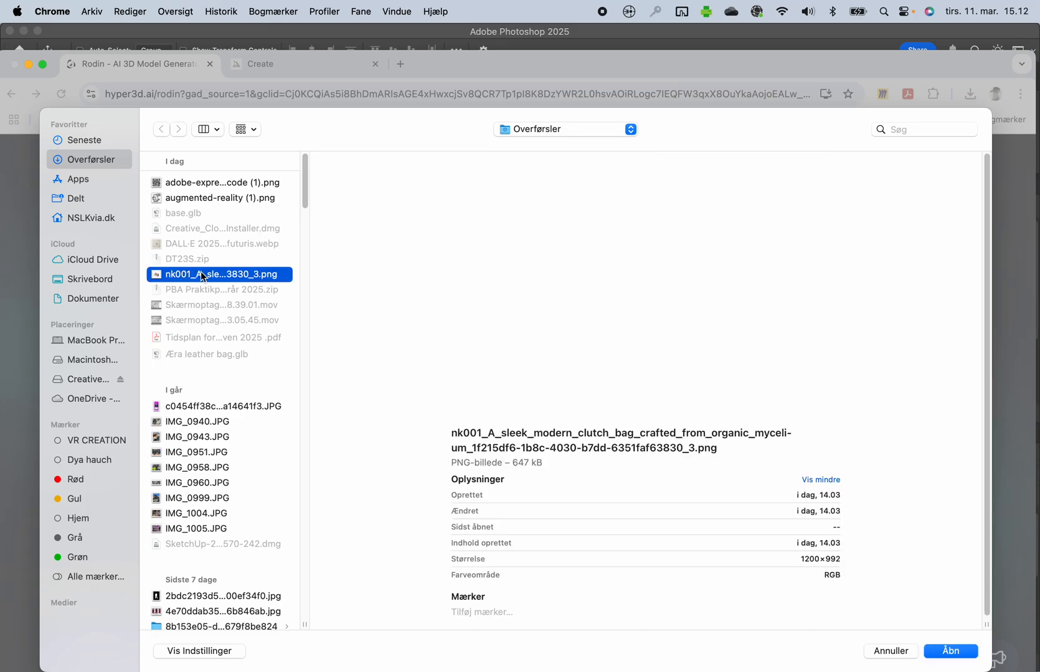
double_click(202, 275)
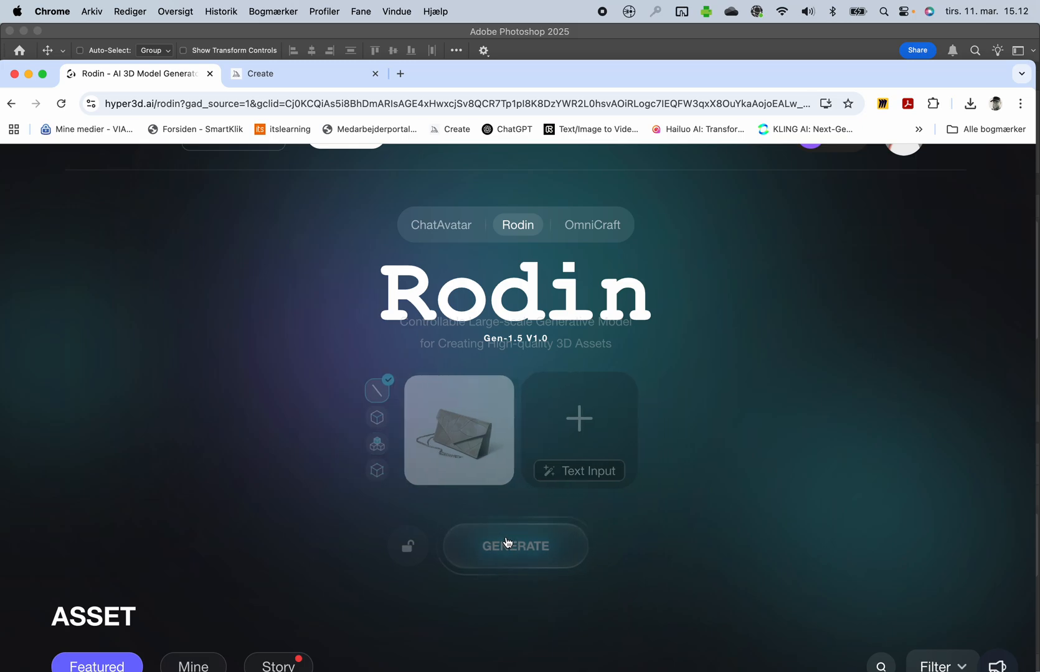
Open the generated clutch bag model from the account's own assets and inspect it from several angles
scroll(722, 604, down, 4)
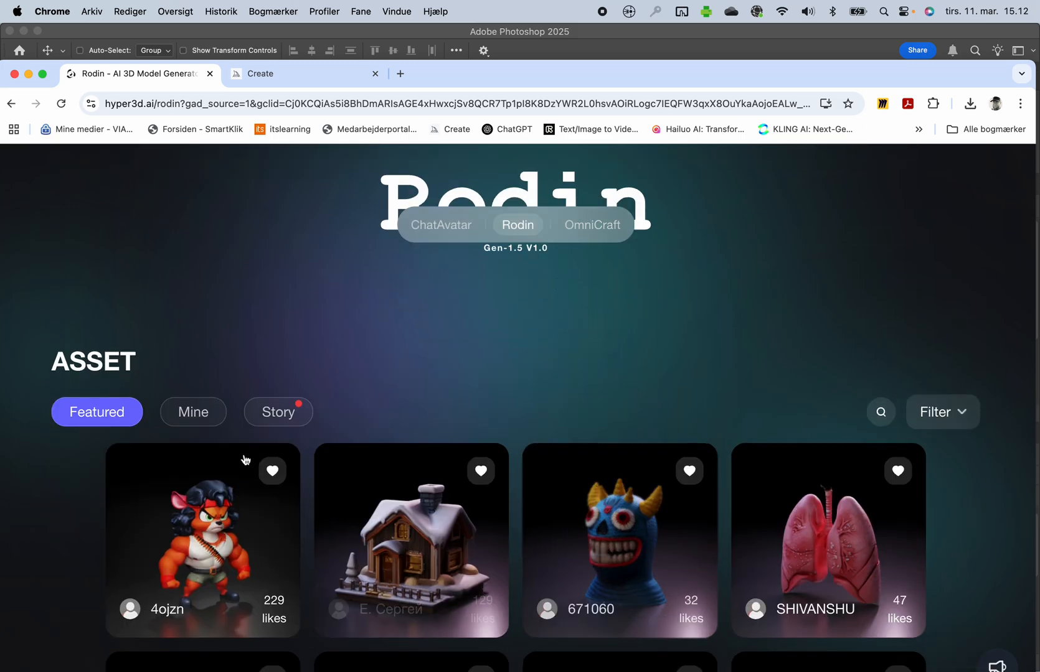
click(212, 424)
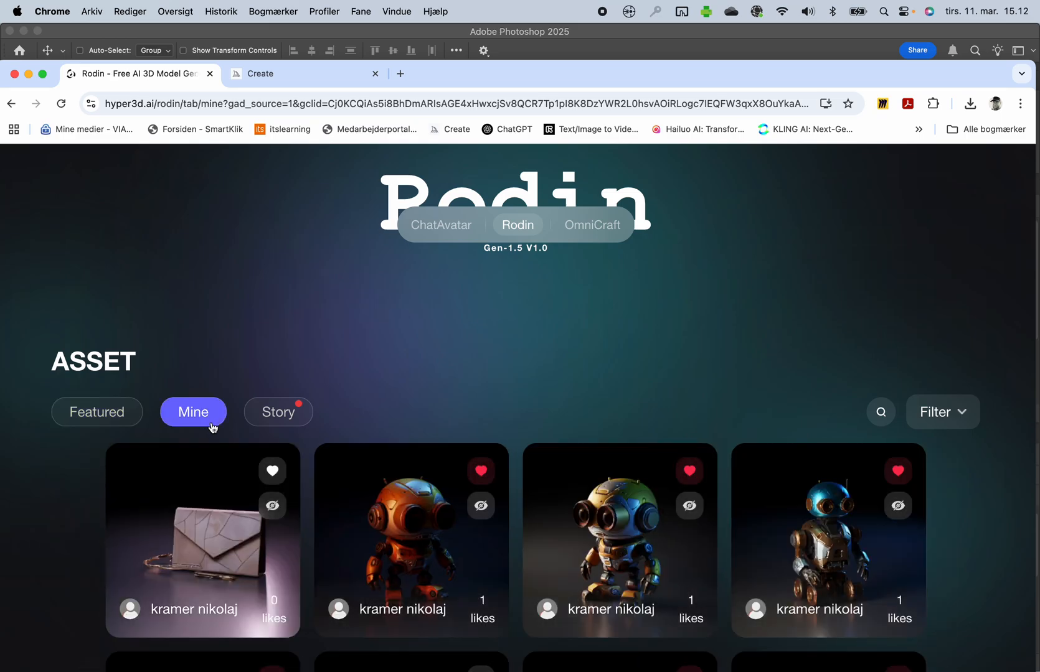
click(220, 549)
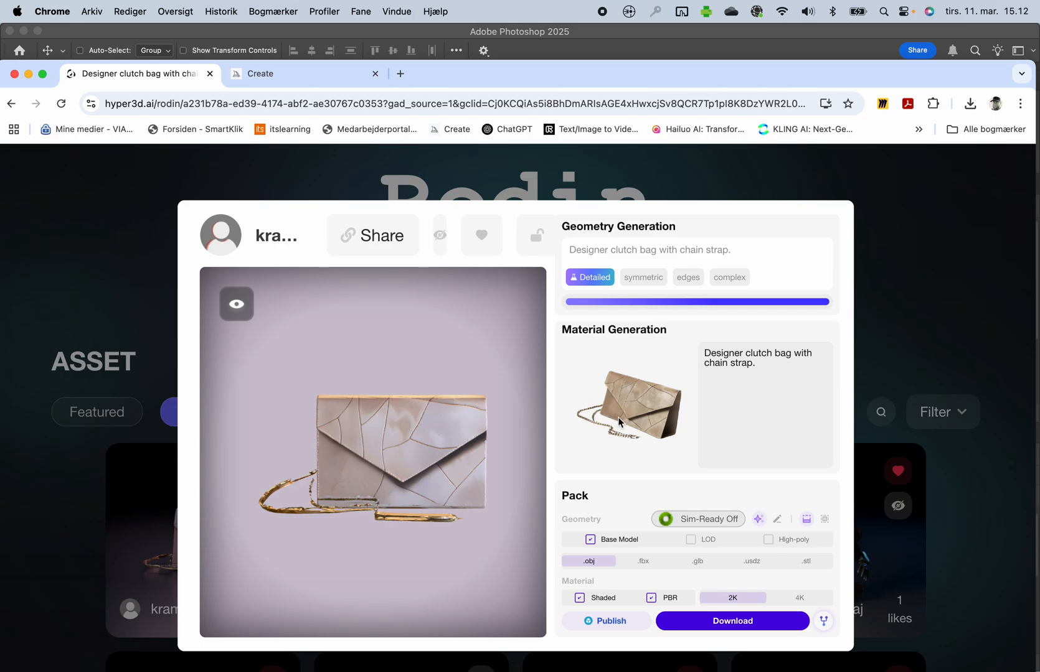
drag(430, 465, 408, 429)
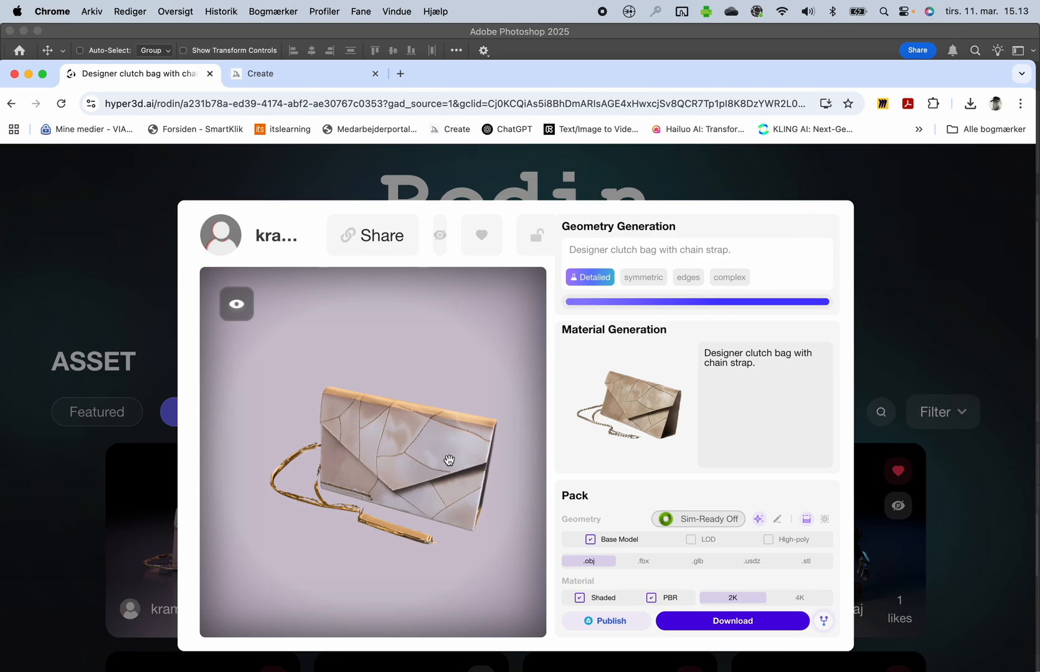
mouse_move(448, 459)
mouse_down()
mouse_move(384, 447)
mouse_move(417, 466)
mouse_move(402, 472)
mouse_move(297, 457)
mouse_move(388, 483)
mouse_move(434, 427)
mouse_move(415, 378)
mouse_move(455, 406)
mouse_move(343, 452)
mouse_move(447, 483)
mouse_up()
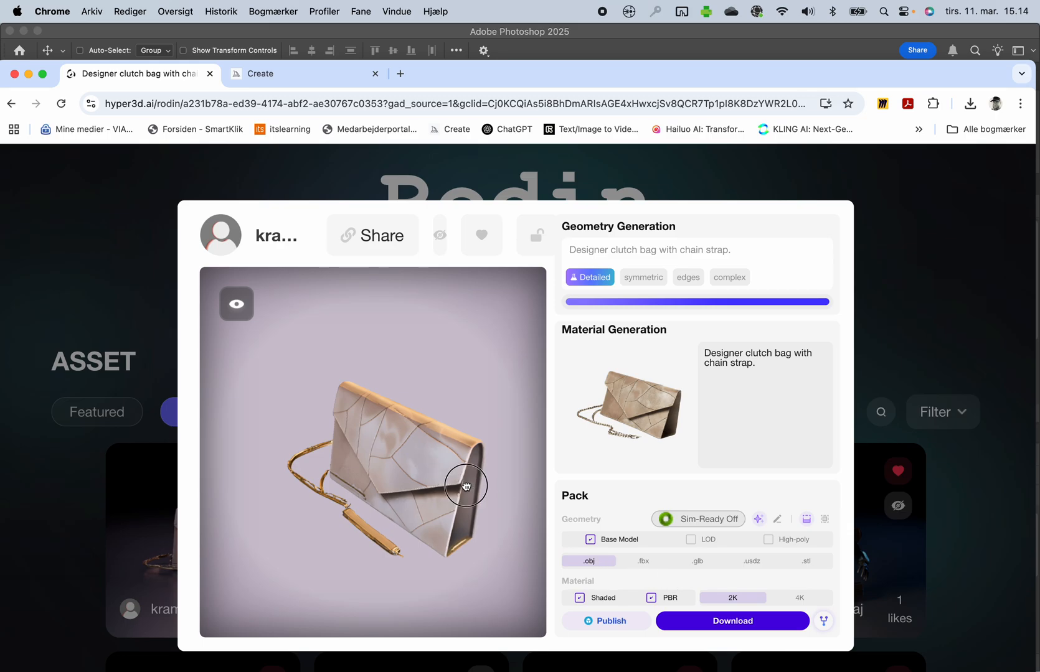
drag(460, 480, 360, 399)
Compare the clutch model in the Geometry and PBR display modes, viewing its front and side
click(244, 309)
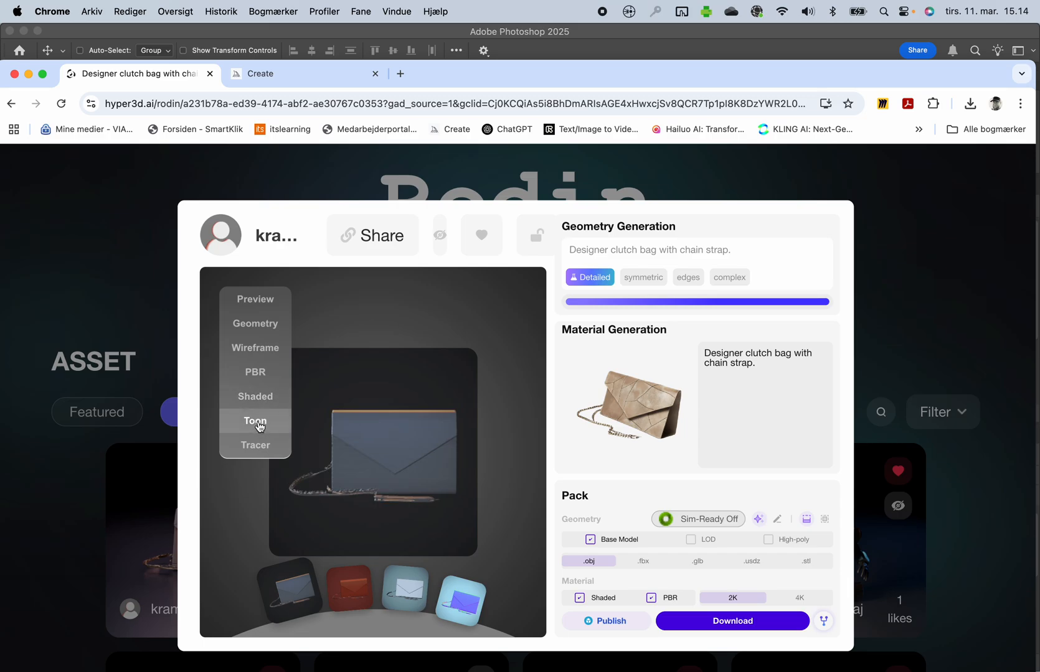
click(262, 333)
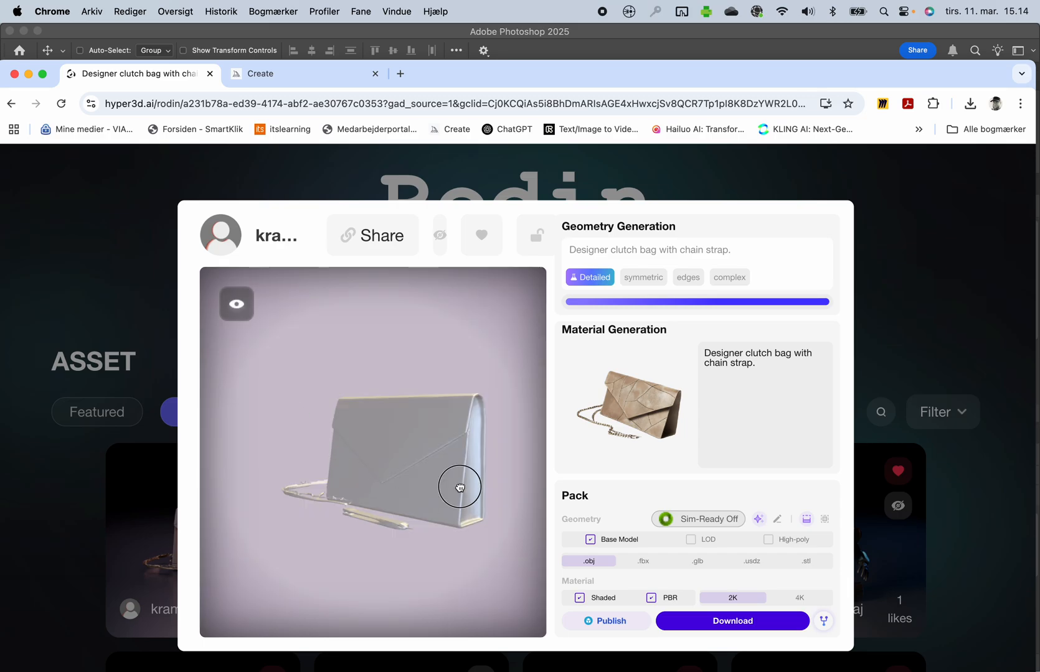
drag(460, 485, 438, 504)
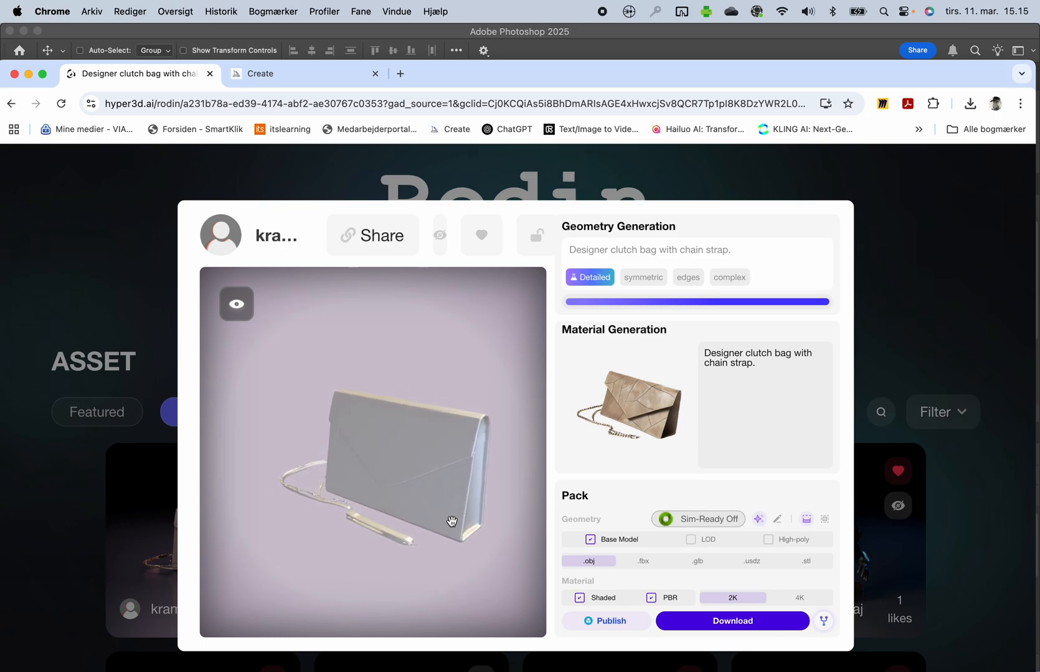
mouse_move(251, 321)
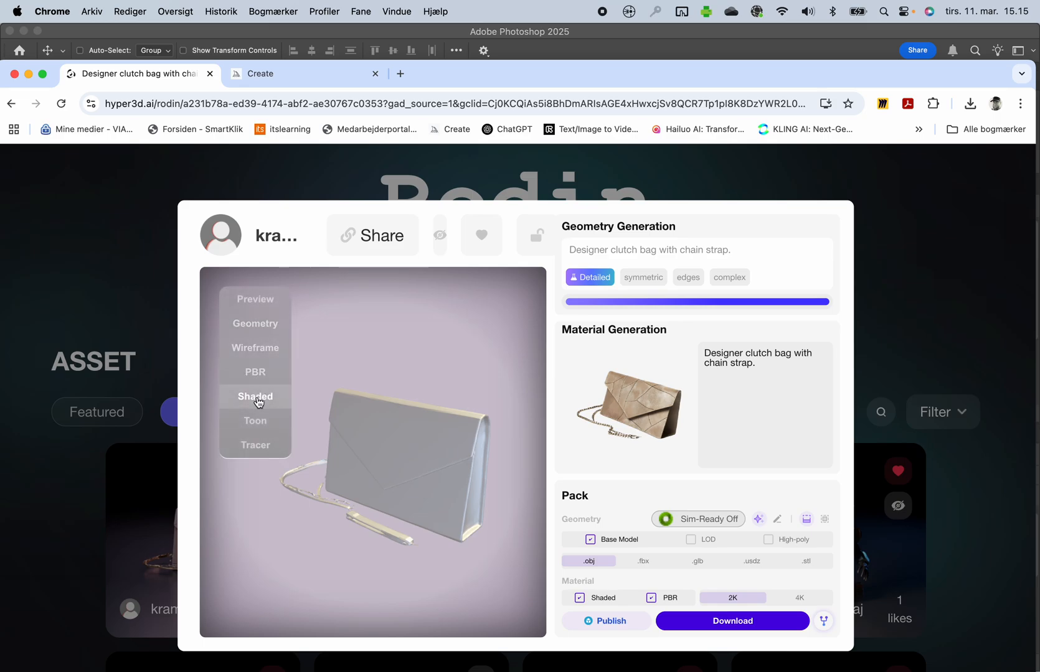
click(256, 374)
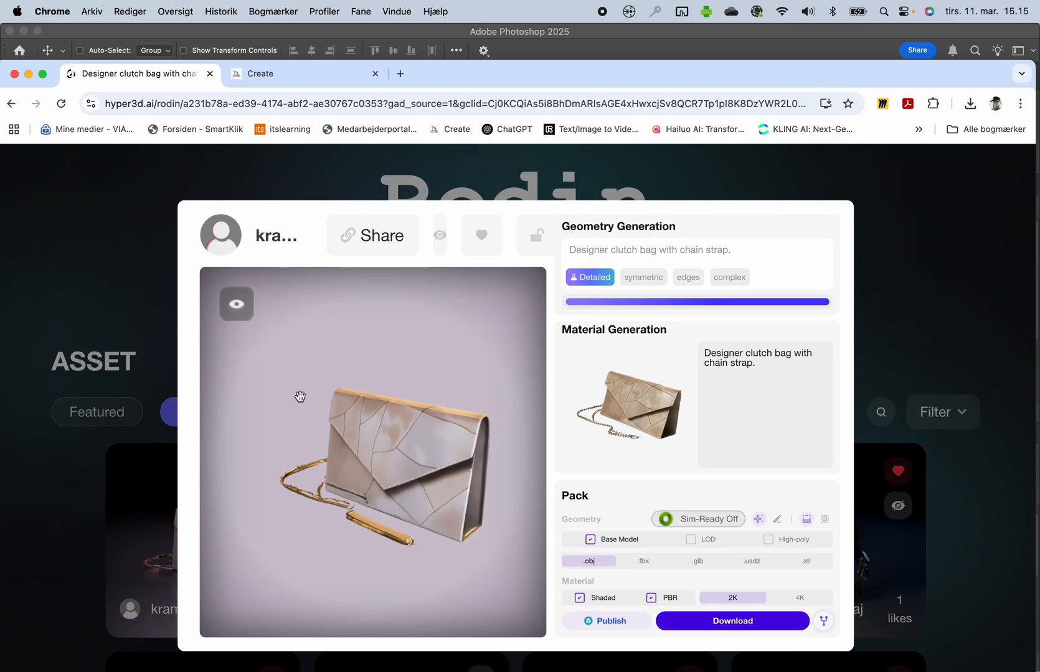
drag(454, 478, 411, 478)
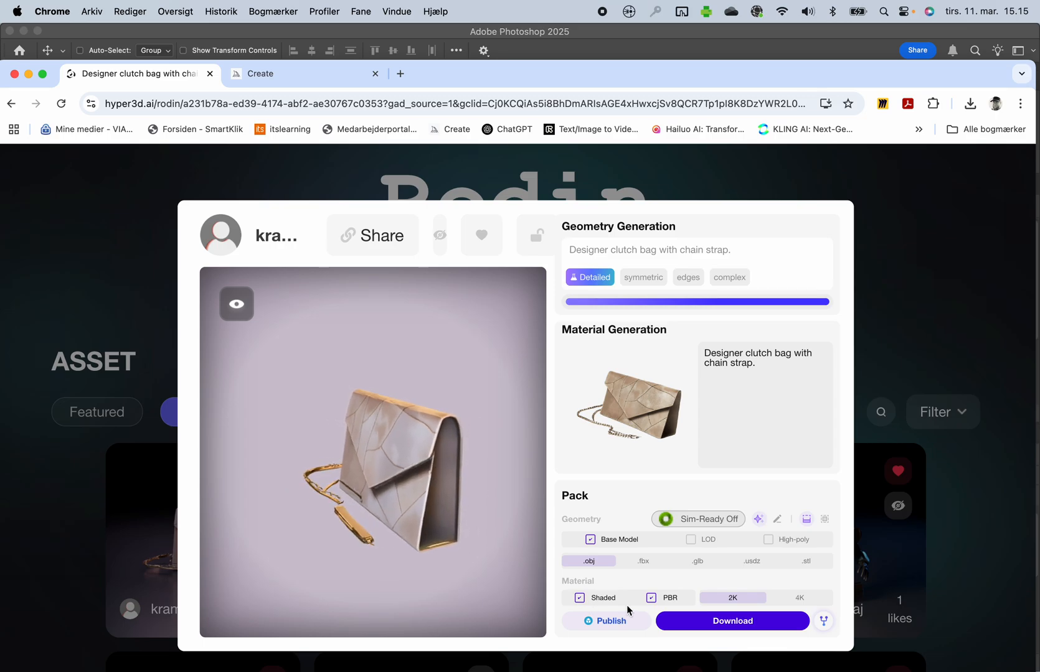
Set the model's download pack to .glb format and exclude the Shaded material
click(579, 600)
click(581, 599)
click(580, 598)
click(580, 599)
click(697, 563)
click(698, 564)
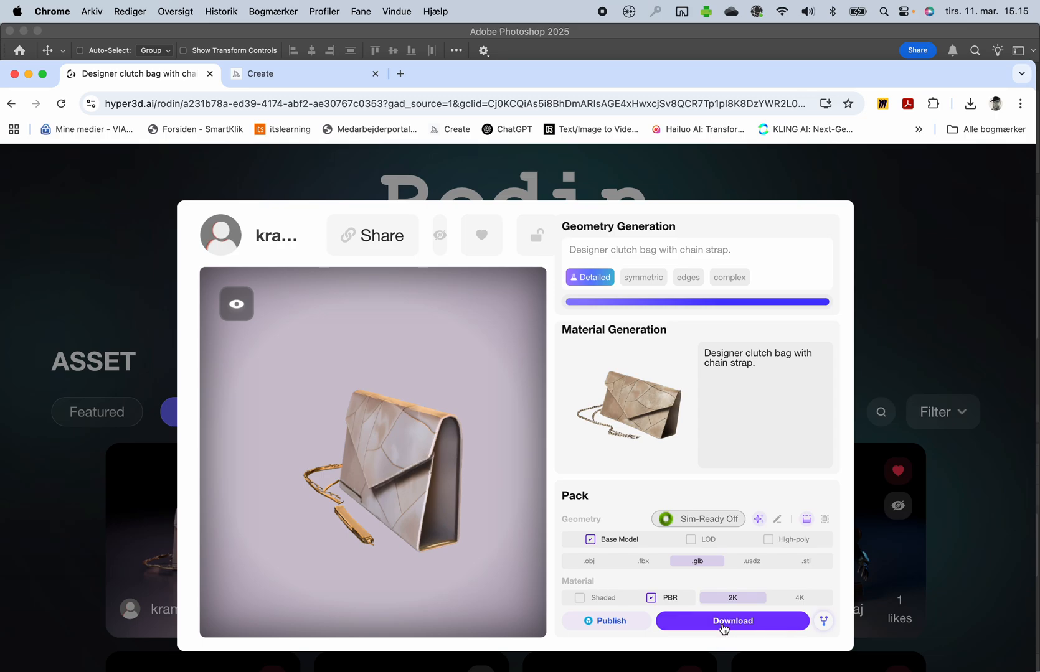
Find Æra leather bag.glb among the downloaded files in Finder and return to the Rodin model in Chrome
mouse_move(347, 671)
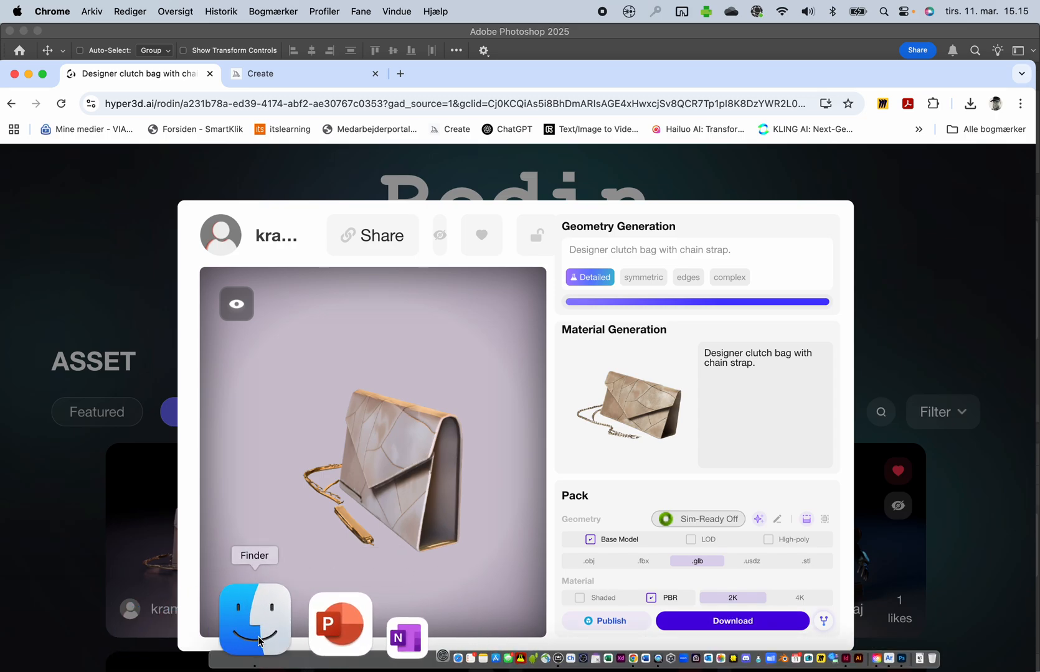
click(252, 657)
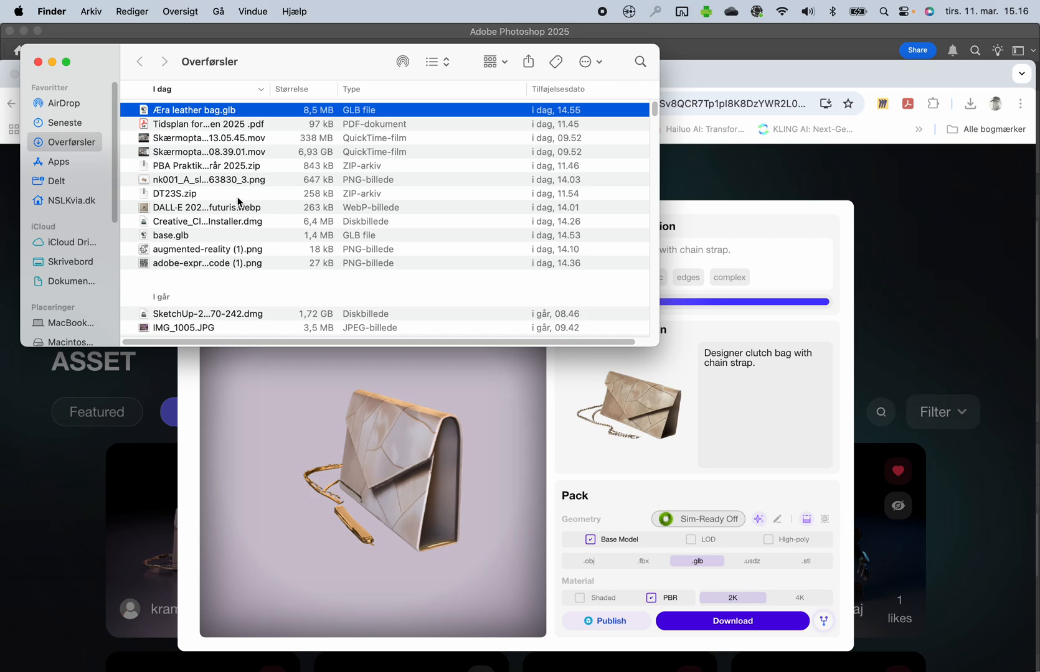
click(868, 203)
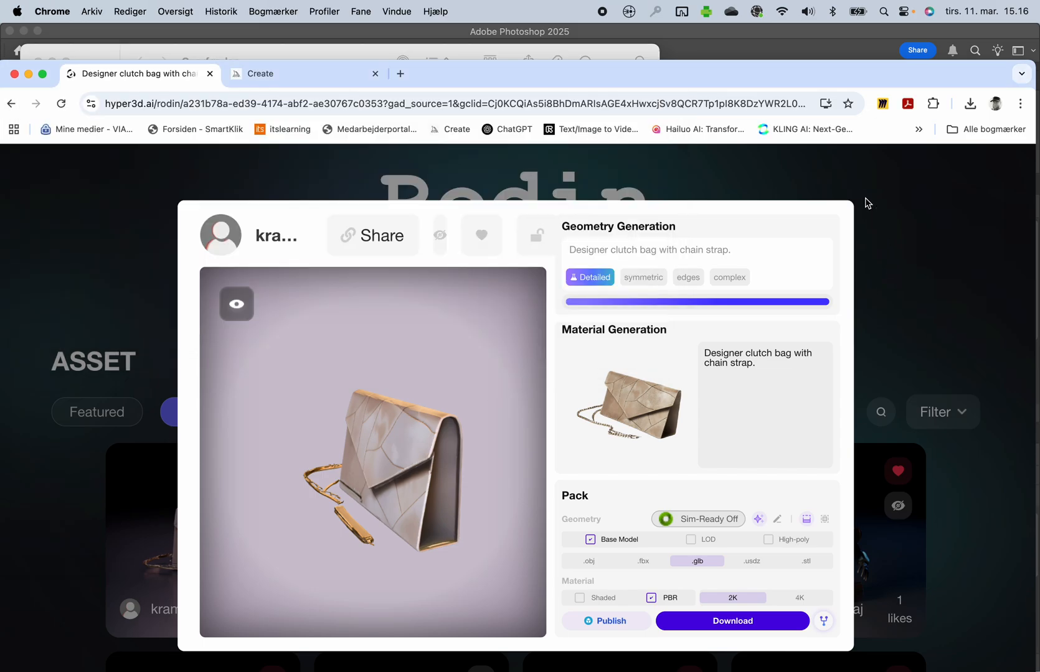
Revisit the Midjourney clutch image, load ChatGPT in that tab, and switch to the Æra product card in Photoshop
click(266, 72)
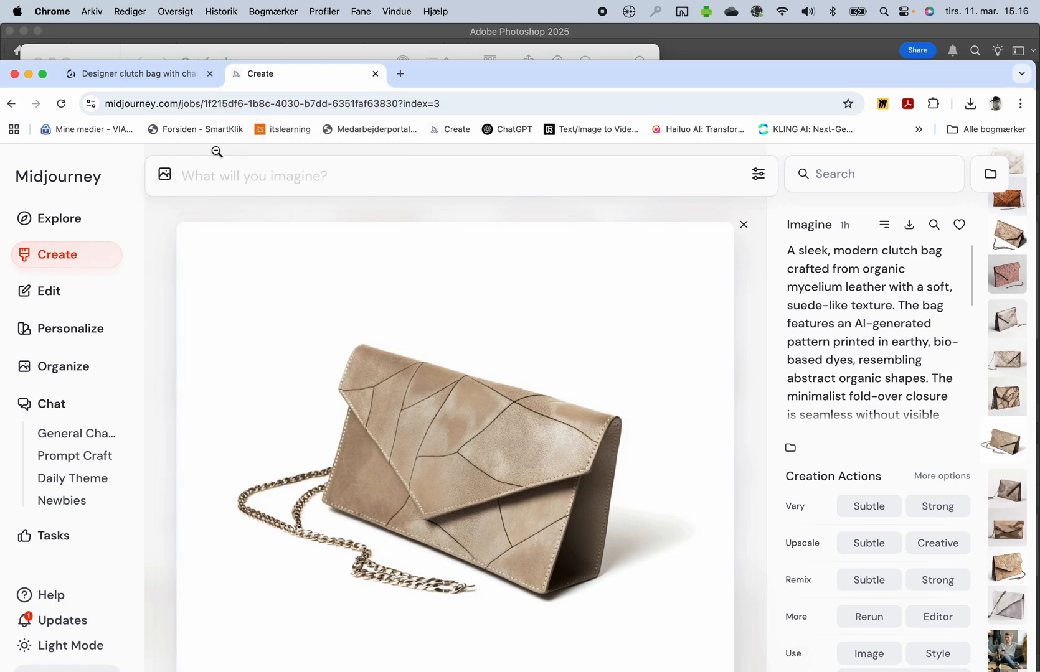
click(508, 129)
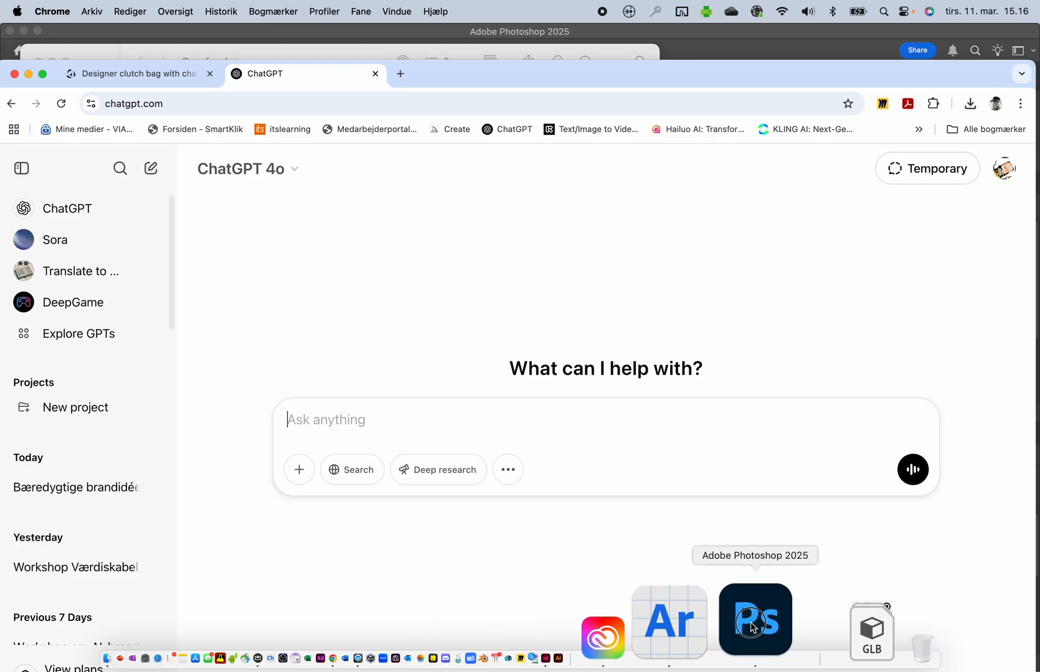
click(755, 622)
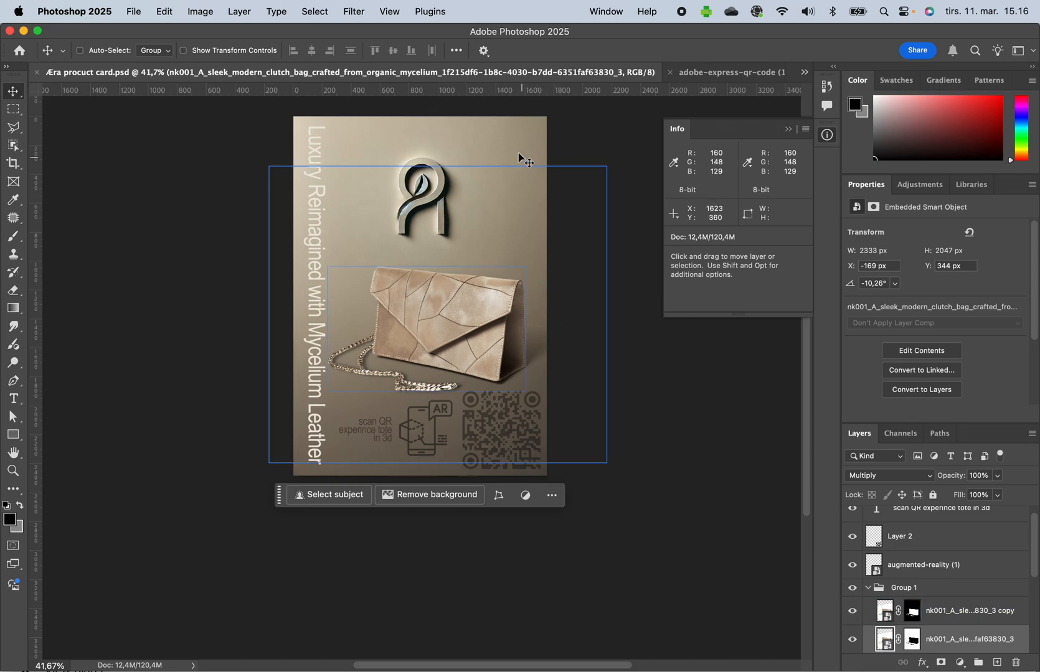
Hide the product card's QR code, AR icon, clutch group, slogan, both Generative Fill layers and the DALL·E logo image
click(900, 537)
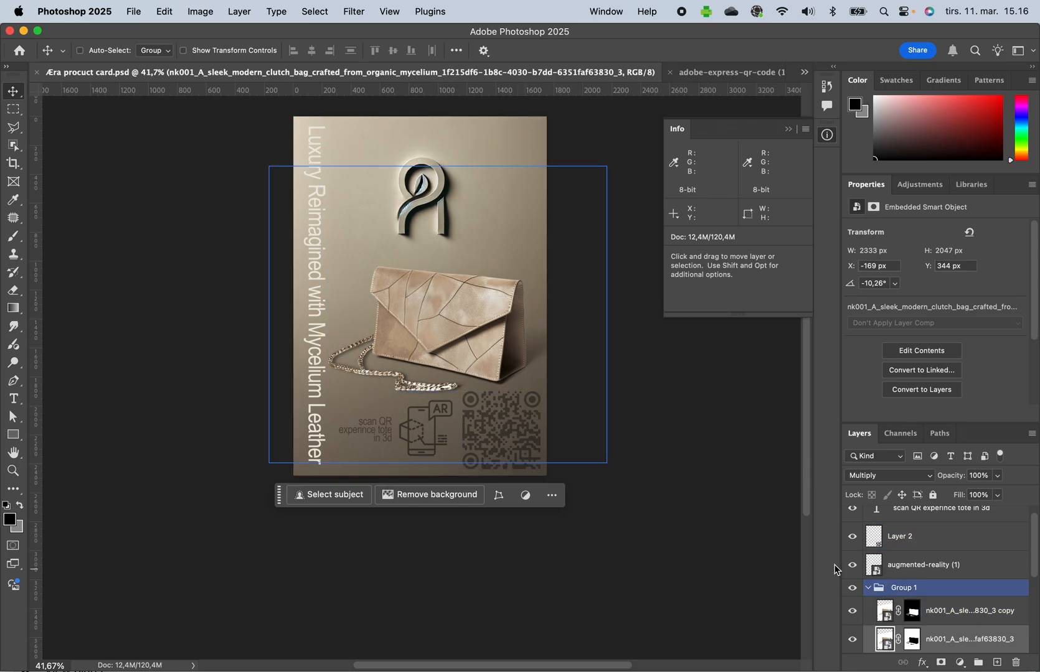
drag(850, 538, 853, 612)
scroll(863, 616, down, 5)
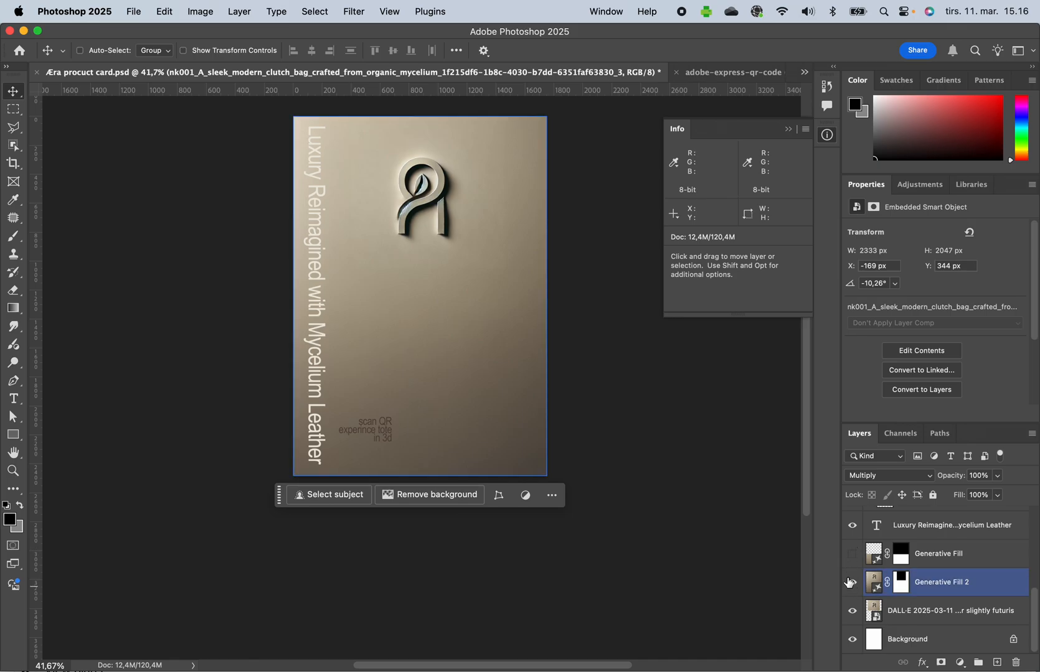
click(852, 525)
click(852, 583)
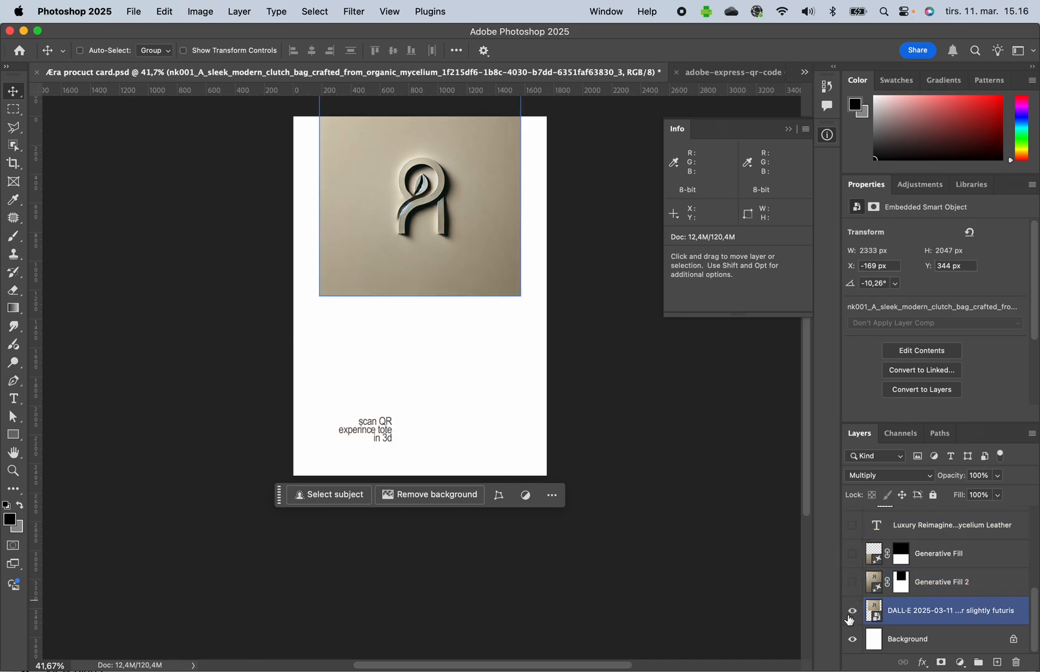
click(852, 611)
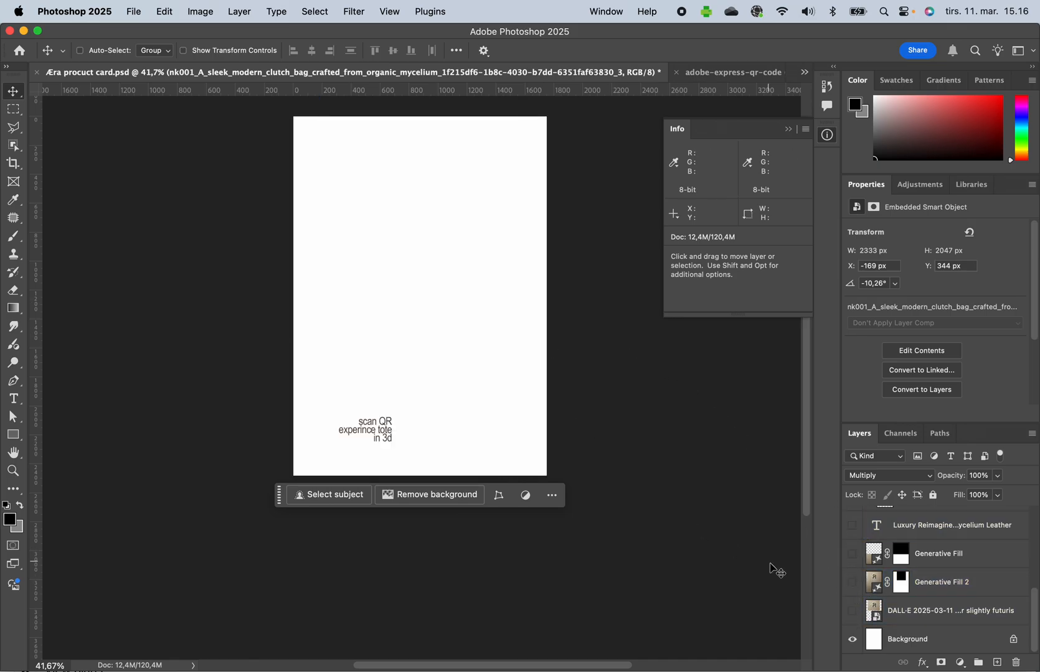
Hide the lower clutch image layer, Layer 1 and the scan QR text, leaving only the white Background shown
scroll(854, 554, up, 2)
scroll(855, 554, up, 1)
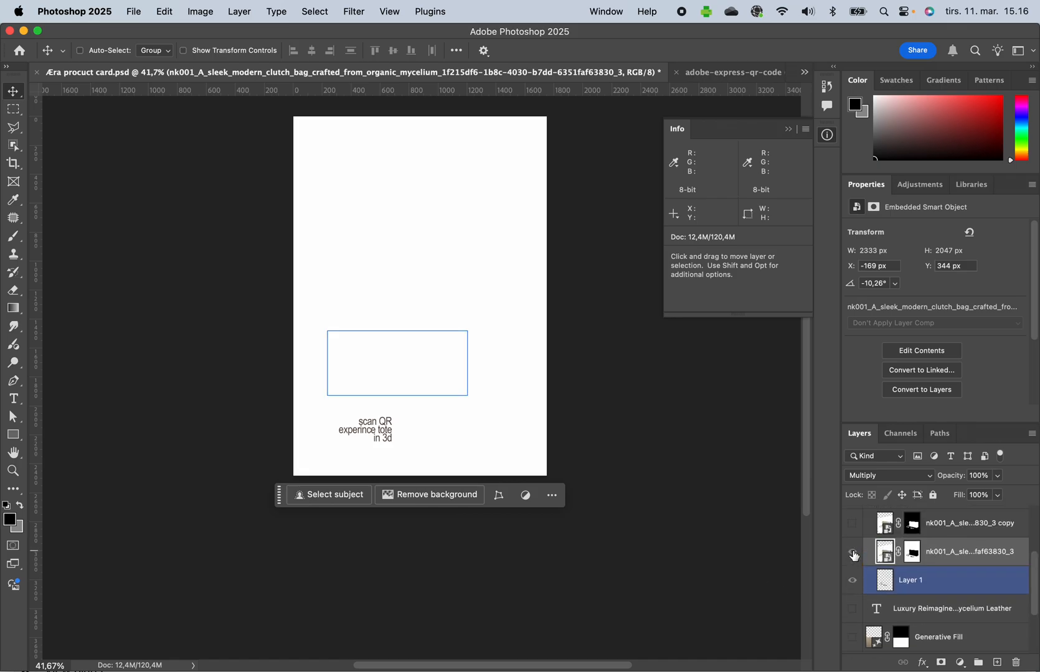
click(852, 551)
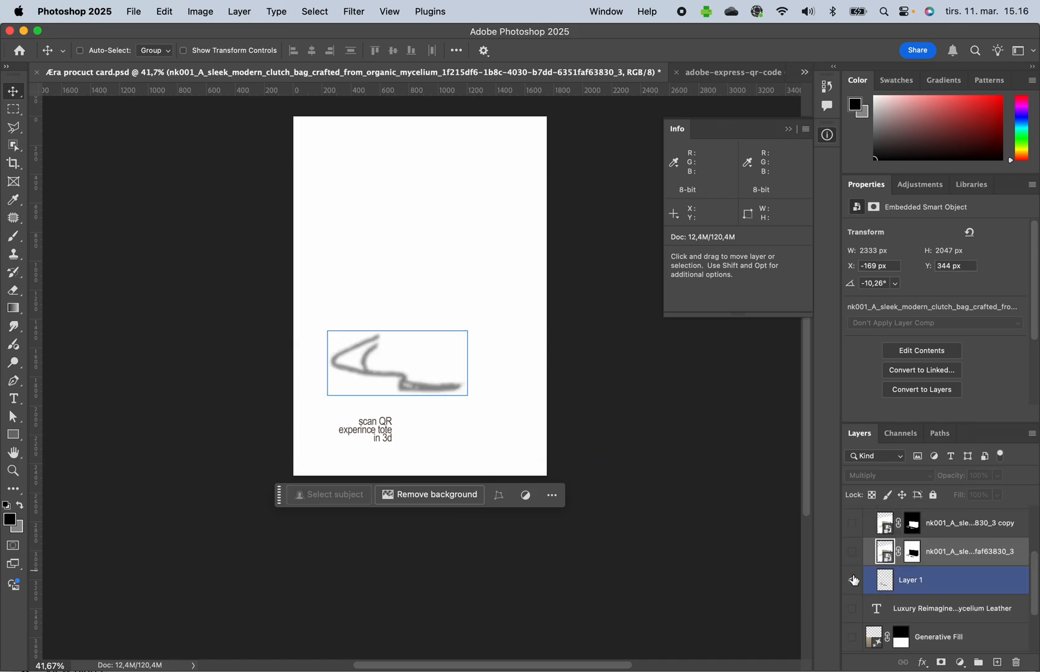
click(853, 579)
scroll(854, 569, up, 2)
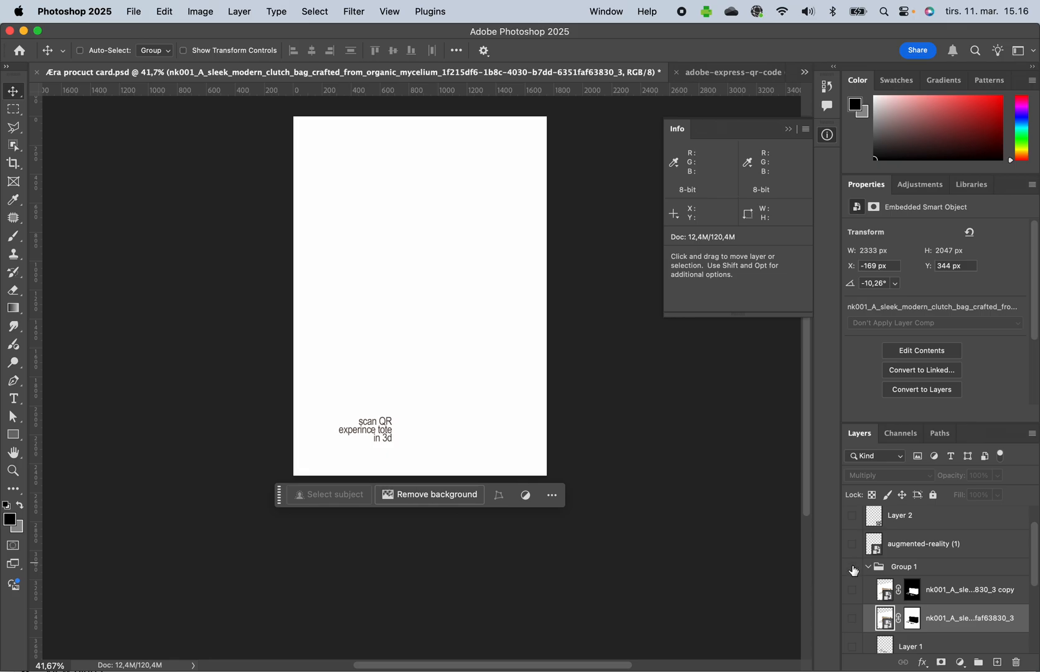
scroll(853, 557, up, 1)
click(850, 530)
Show the DALL·E logo image, the Generative Fill 2 layer and the "Luxury Reimagined with Mycelium Leather" slogan again
scroll(851, 537, down, 8)
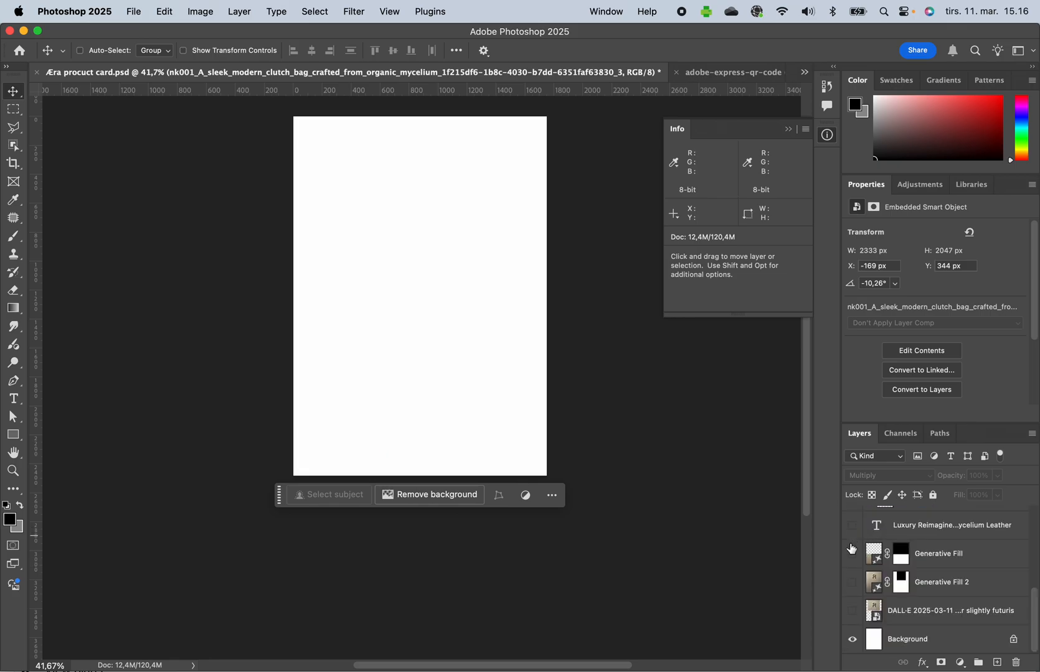
click(853, 612)
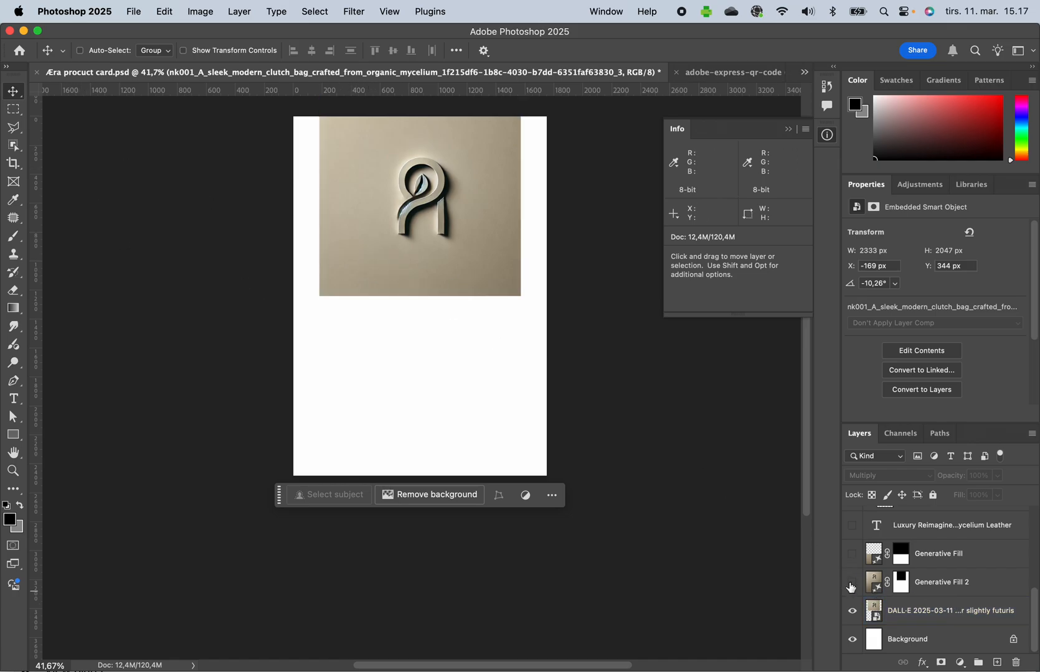
click(852, 584)
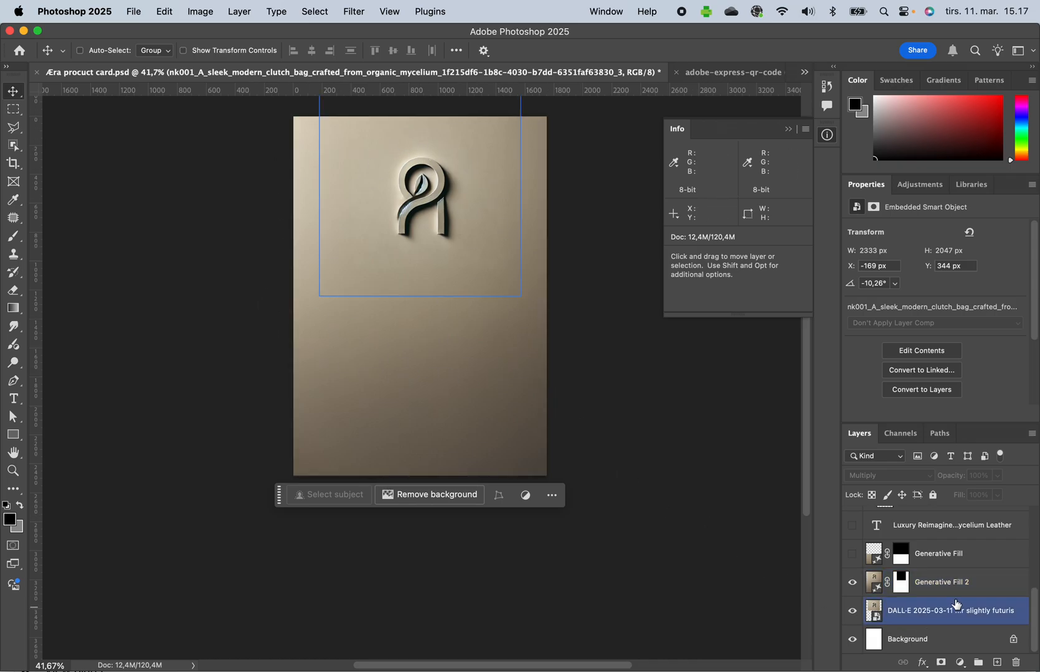
click(954, 591)
scroll(952, 597, up, 2)
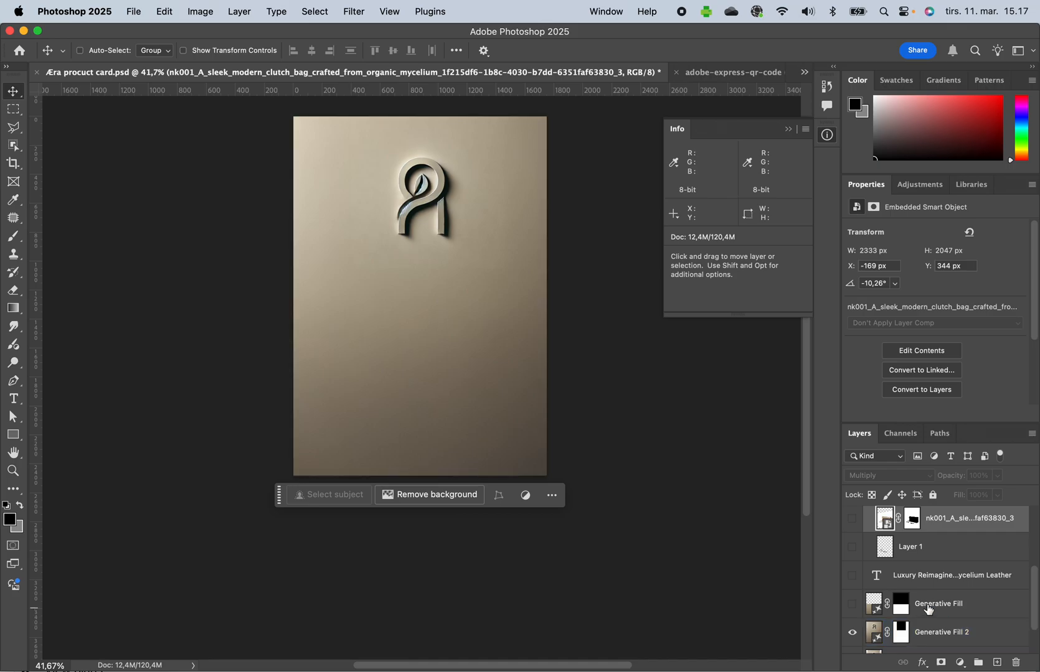
click(853, 578)
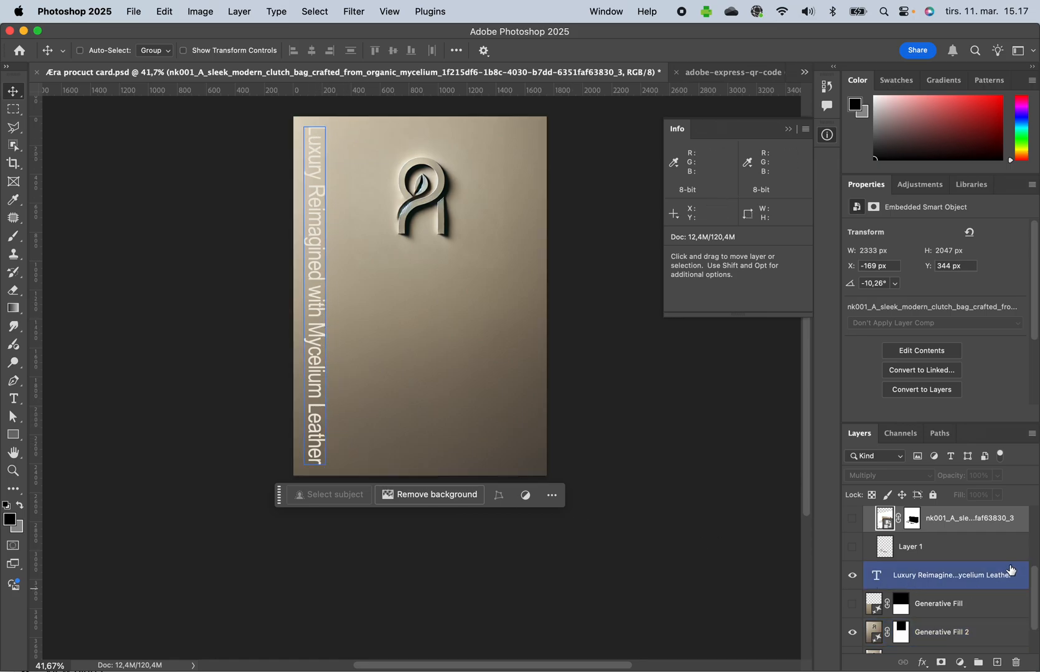
Duplicate the masked clutch copy layer in Group 1 within Æra procuct card.psd and make the new duplicate visible
scroll(1010, 570, up, 2)
scroll(979, 547, up, 2)
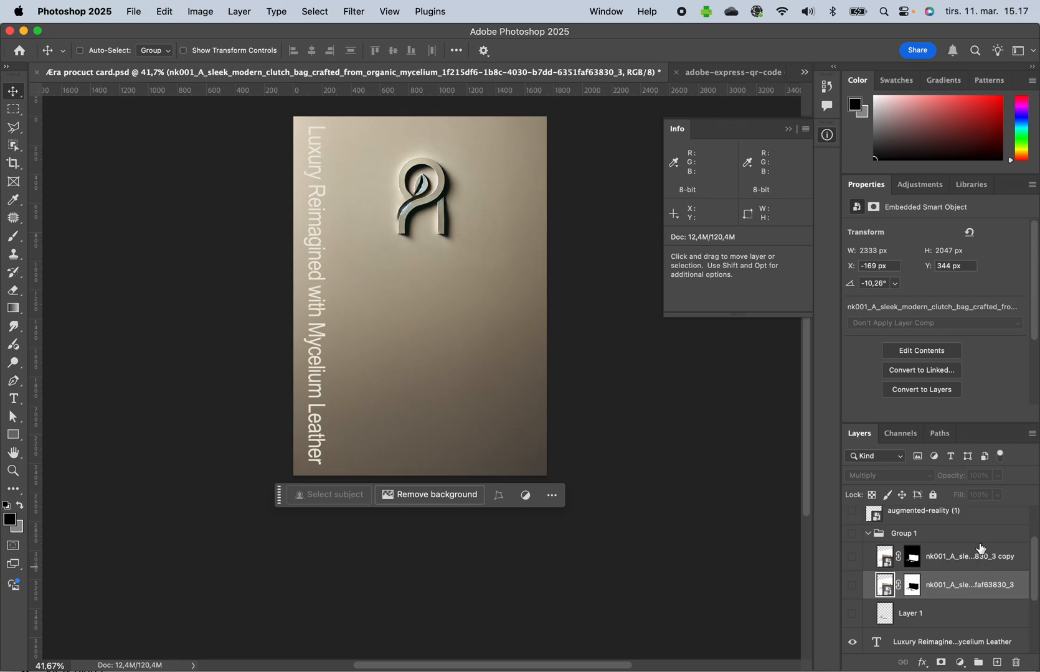
scroll(981, 549, down, 2)
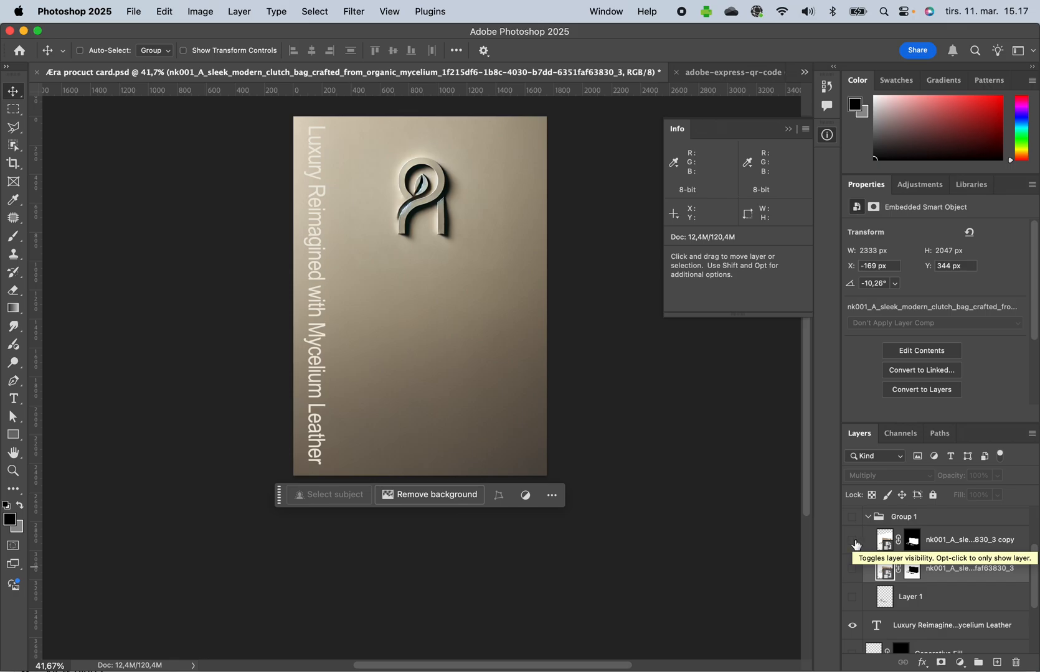
click(935, 549)
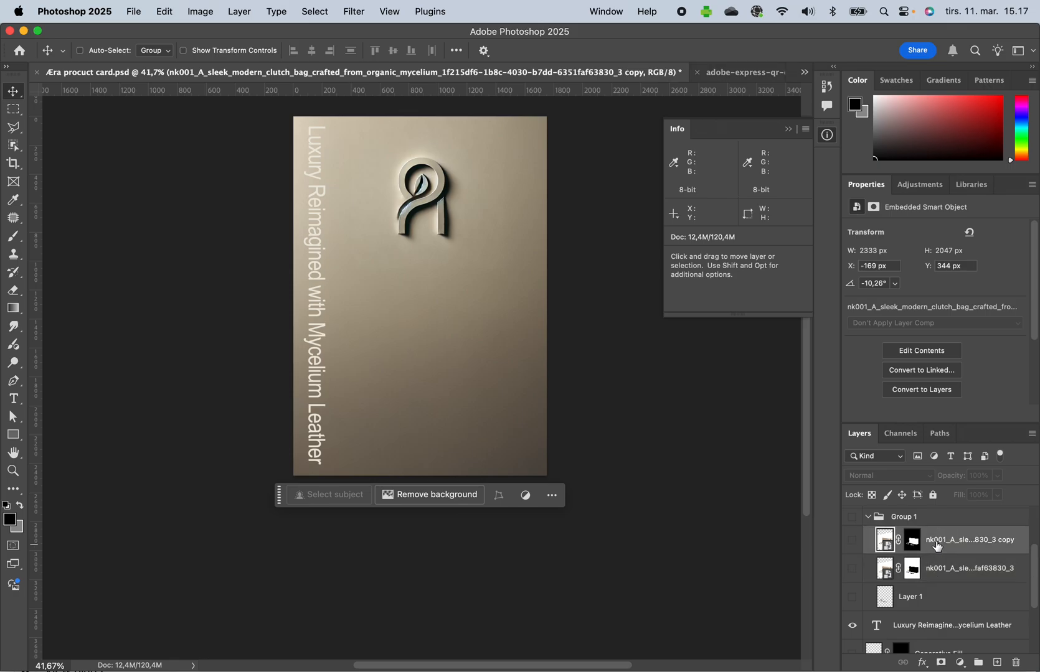
right_click(937, 547)
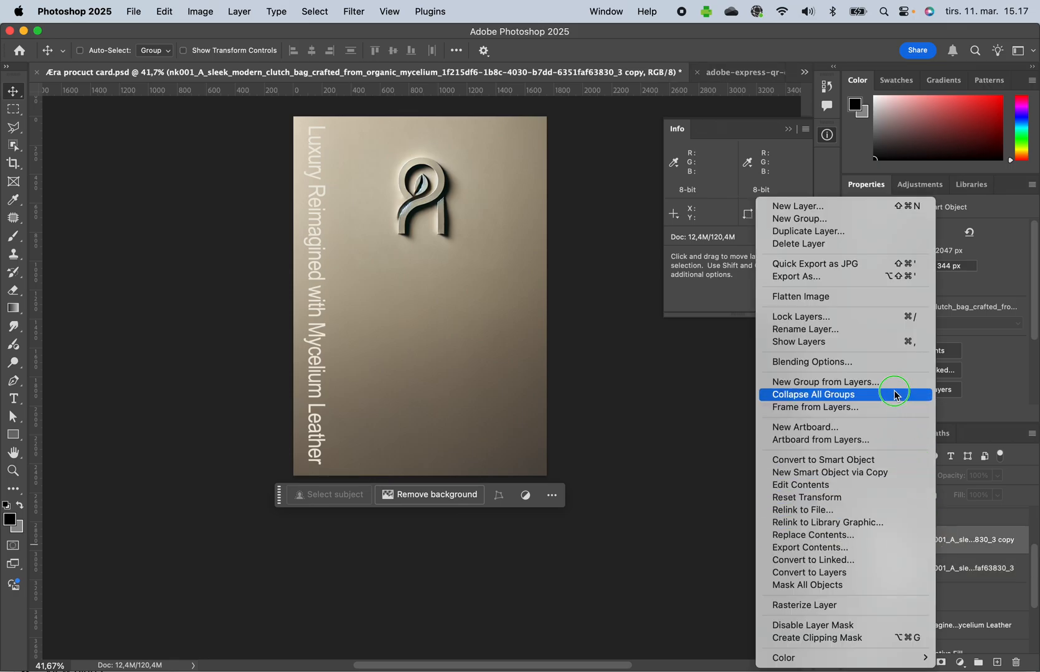
click(869, 231)
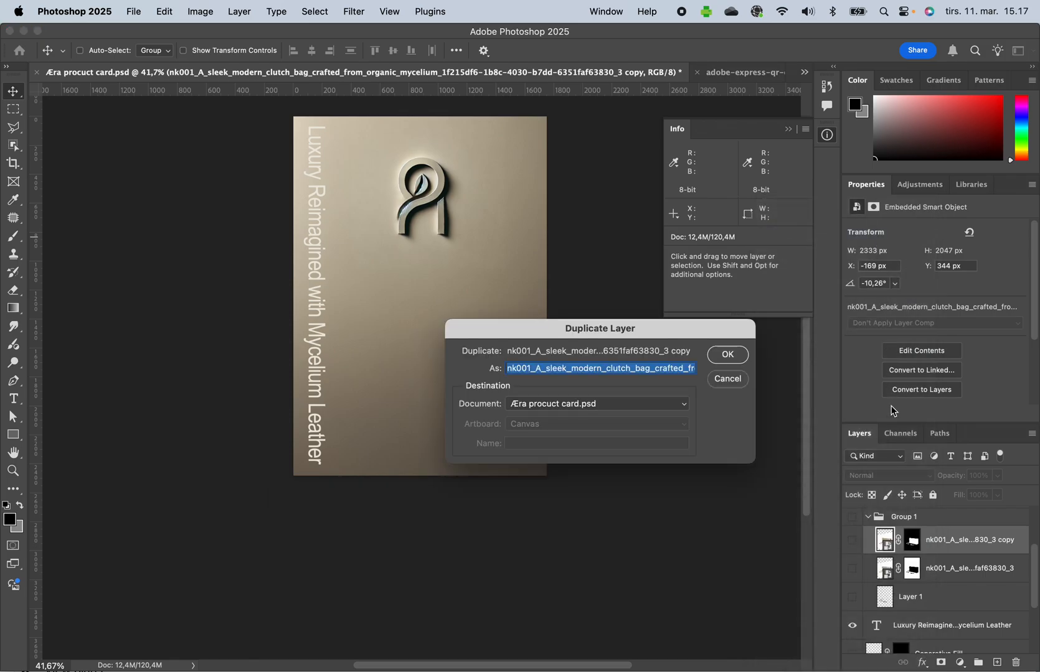
click(726, 355)
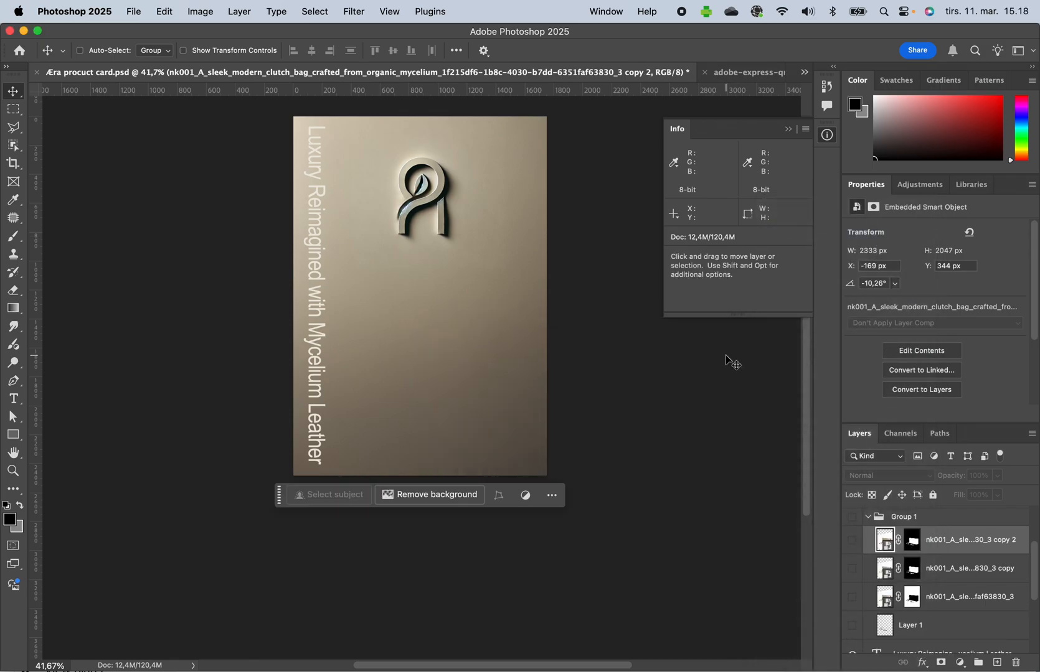
click(909, 545)
click(853, 541)
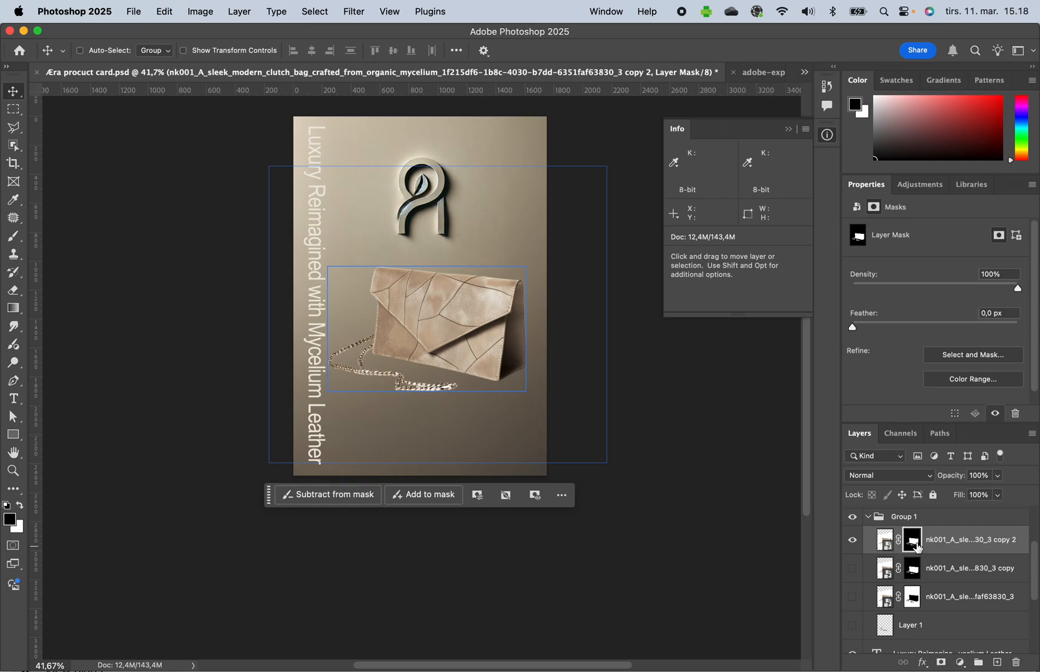
Delete the layer mask from the new clutch duplicate, exposing the image's full white background
drag(917, 546, 941, 664)
scroll(934, 599, up, 3)
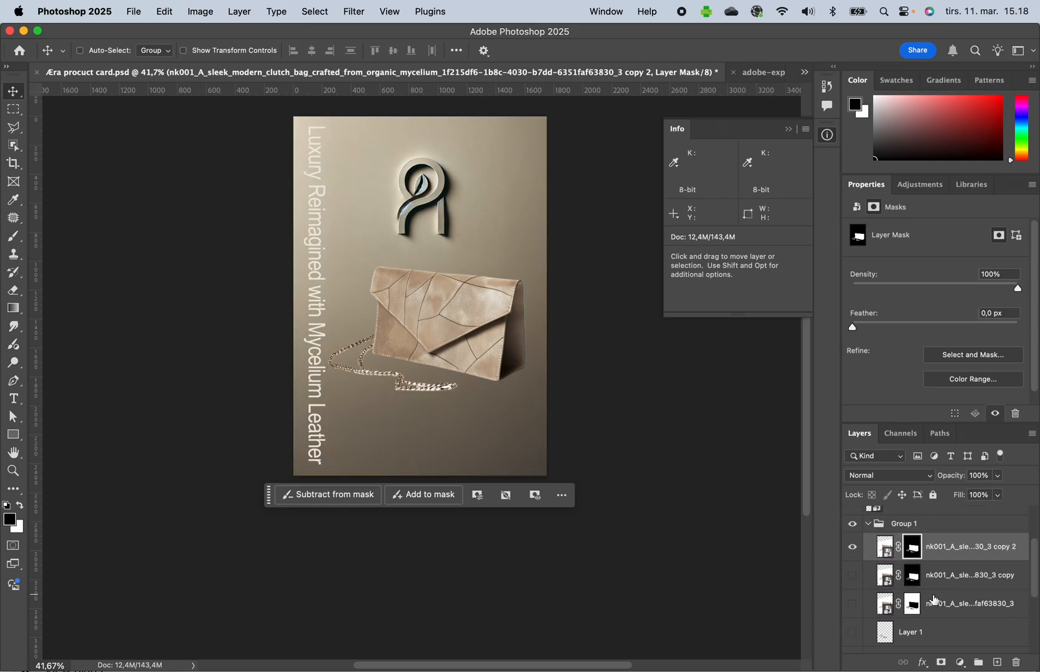
drag(925, 561, 945, 662)
scroll(942, 628, up, 3)
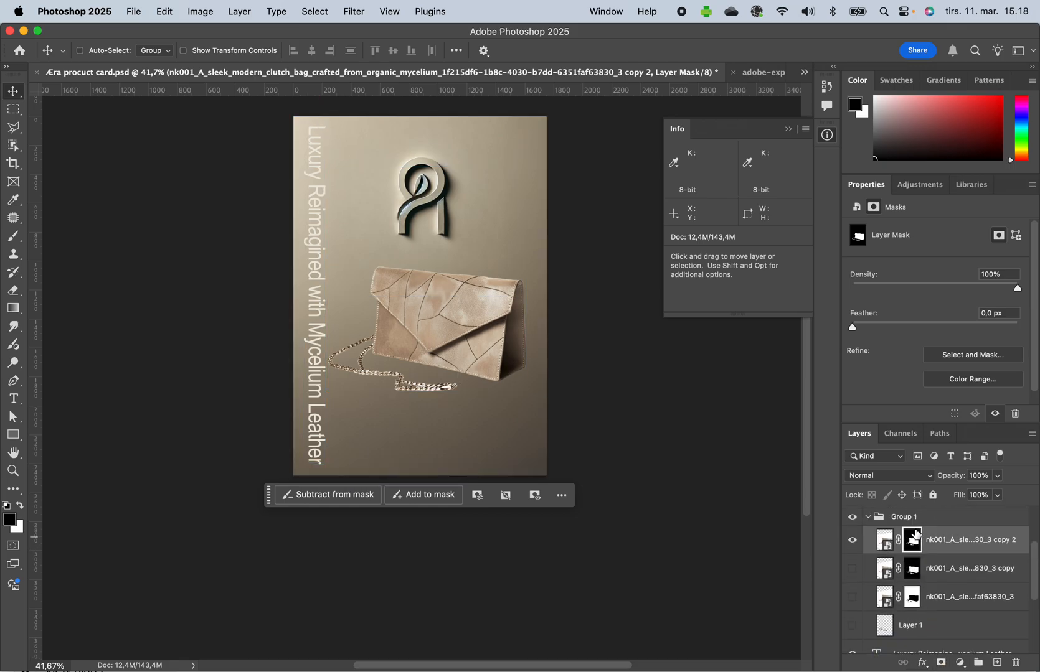
right_click(910, 540)
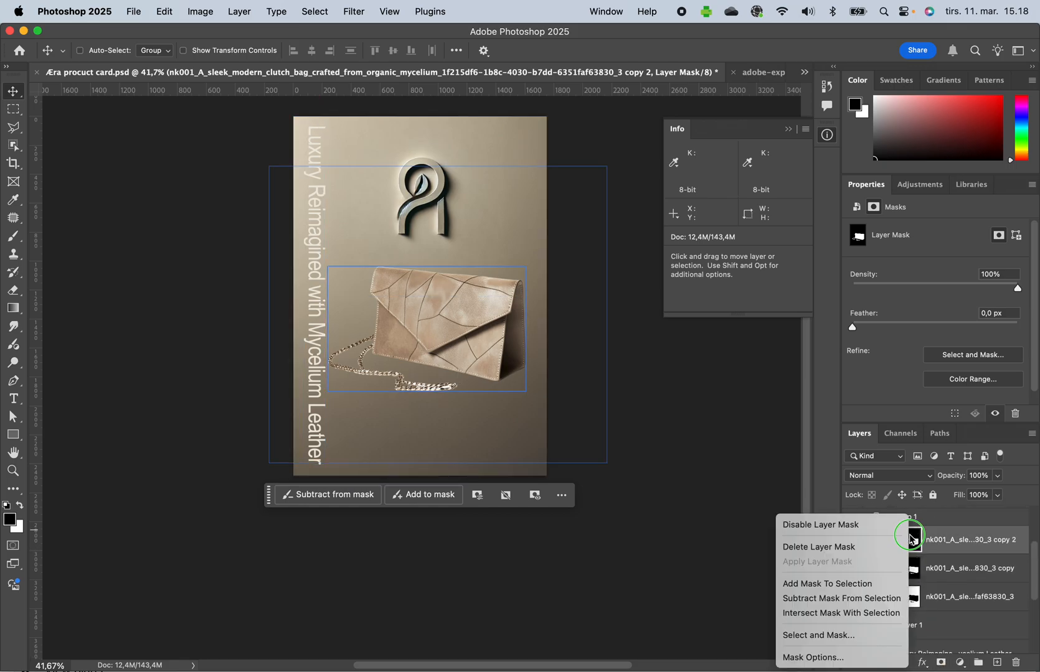
click(880, 547)
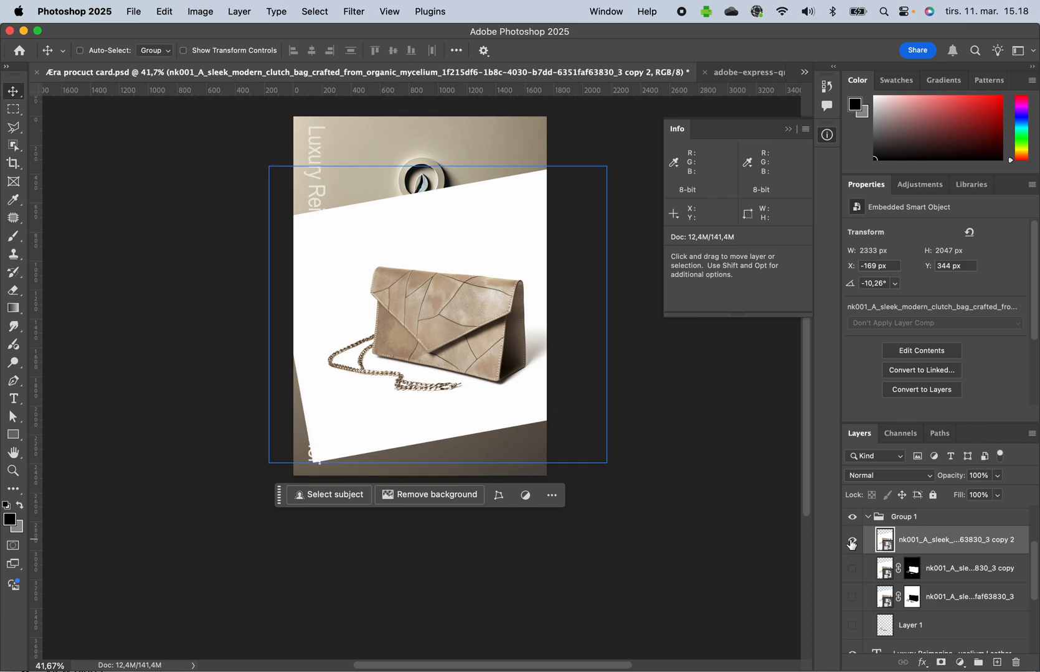
Select the clutch body and its chain with the Object Selection tool and turn the selection into a layer mask
click(13, 145)
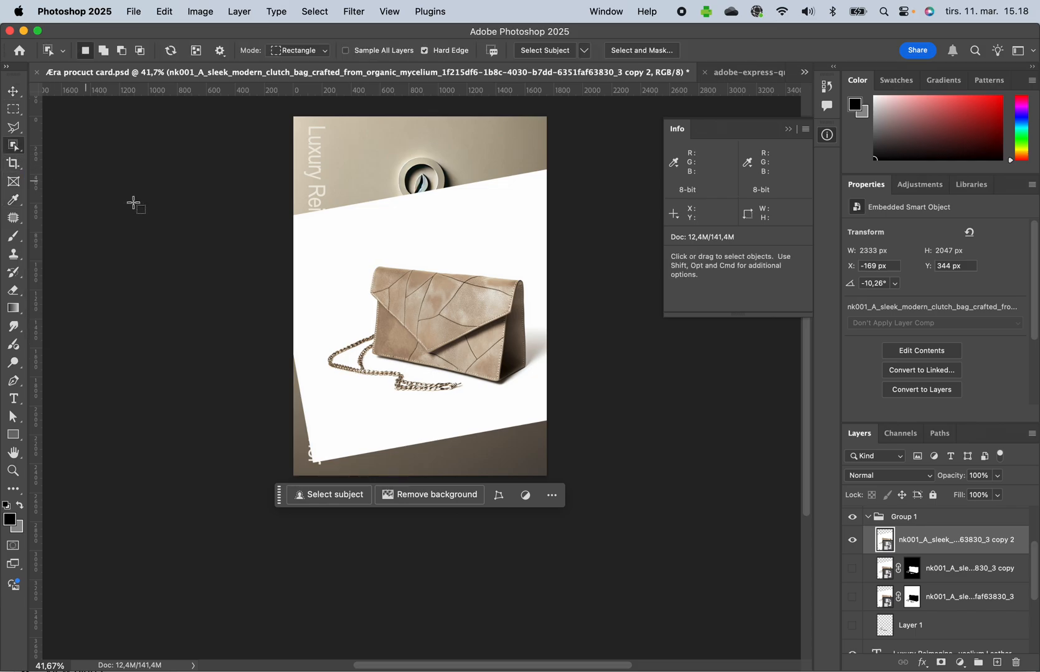
click(453, 316)
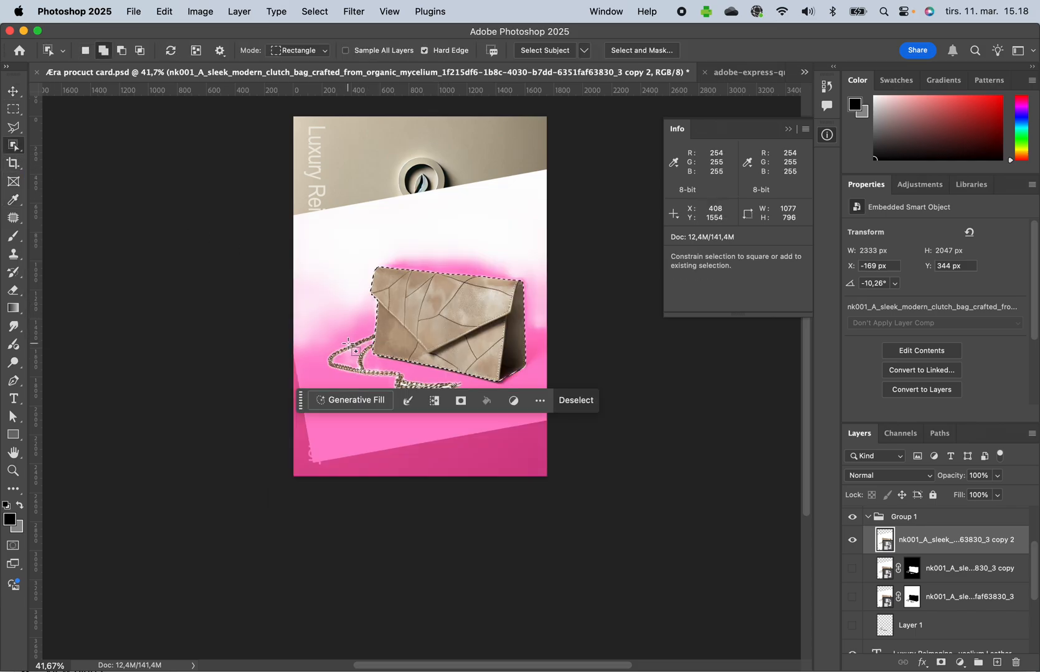
shift+click(439, 384)
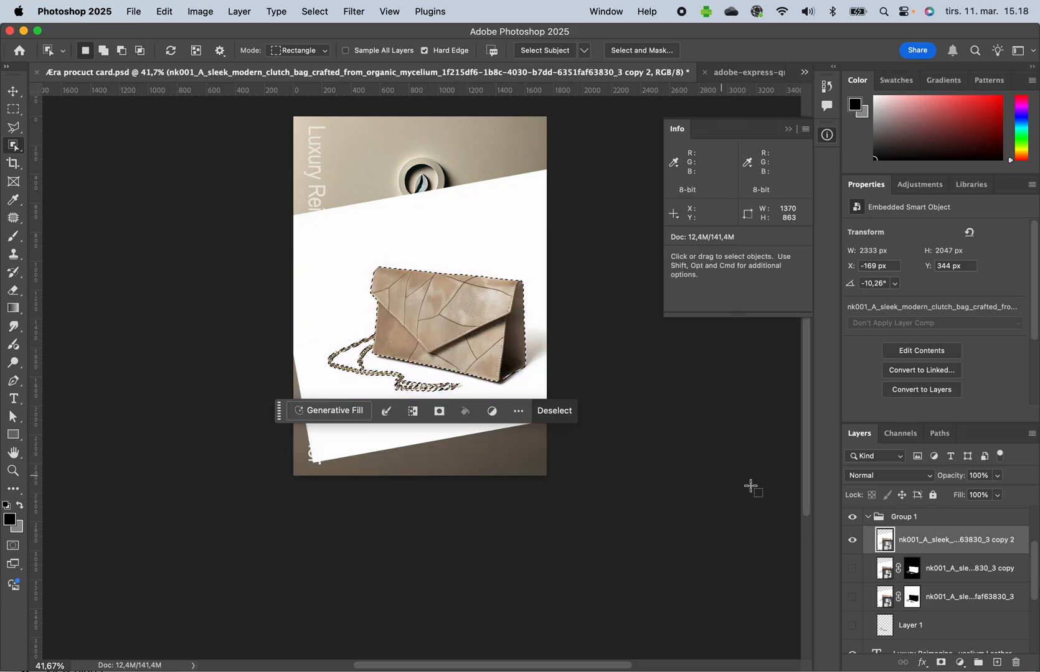
click(941, 664)
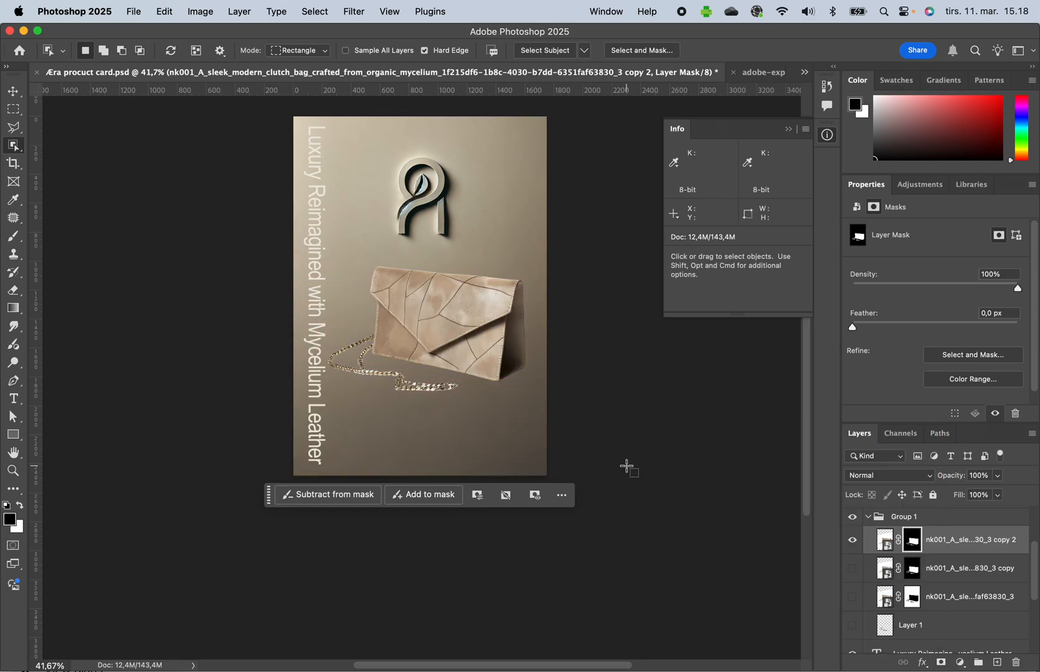
Duplicate the newly masked clutch layer within the same document, keeping the default name
right_click(957, 548)
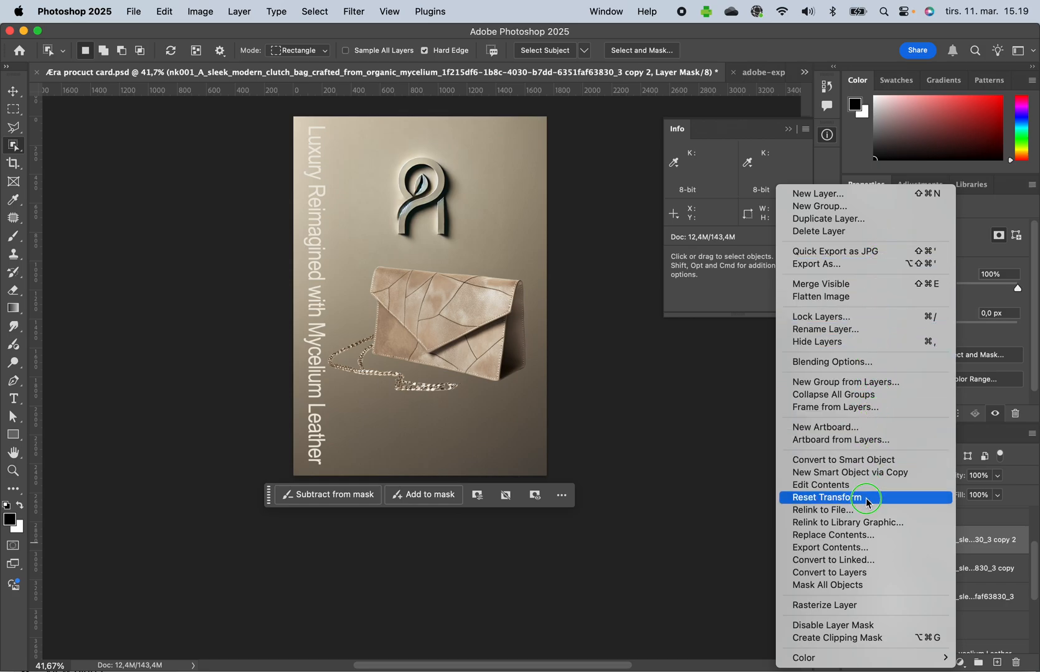
click(853, 219)
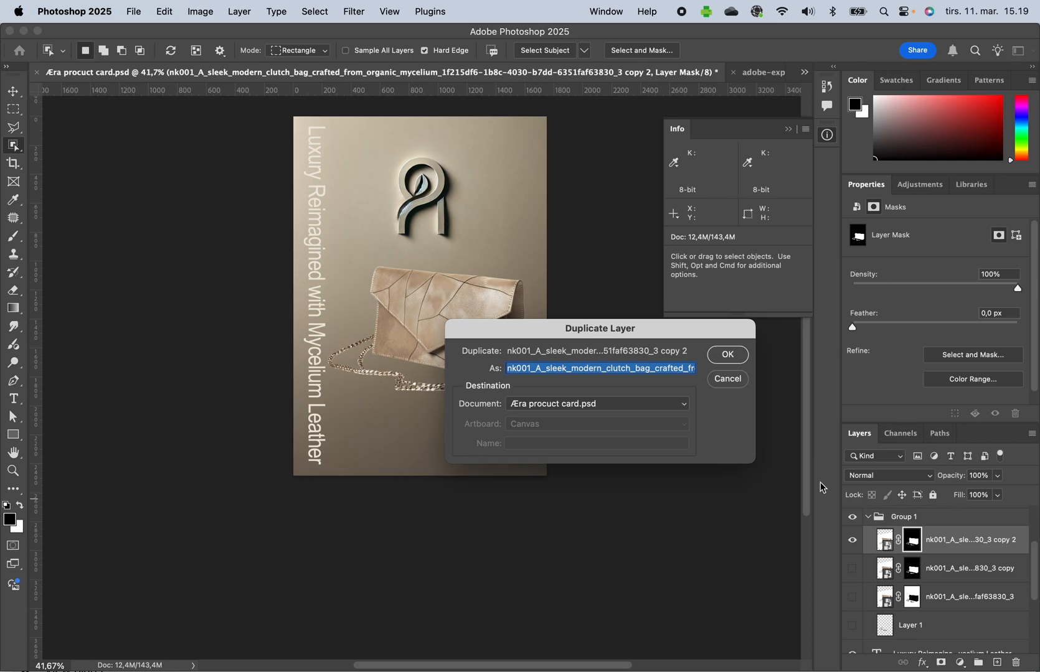
click(725, 354)
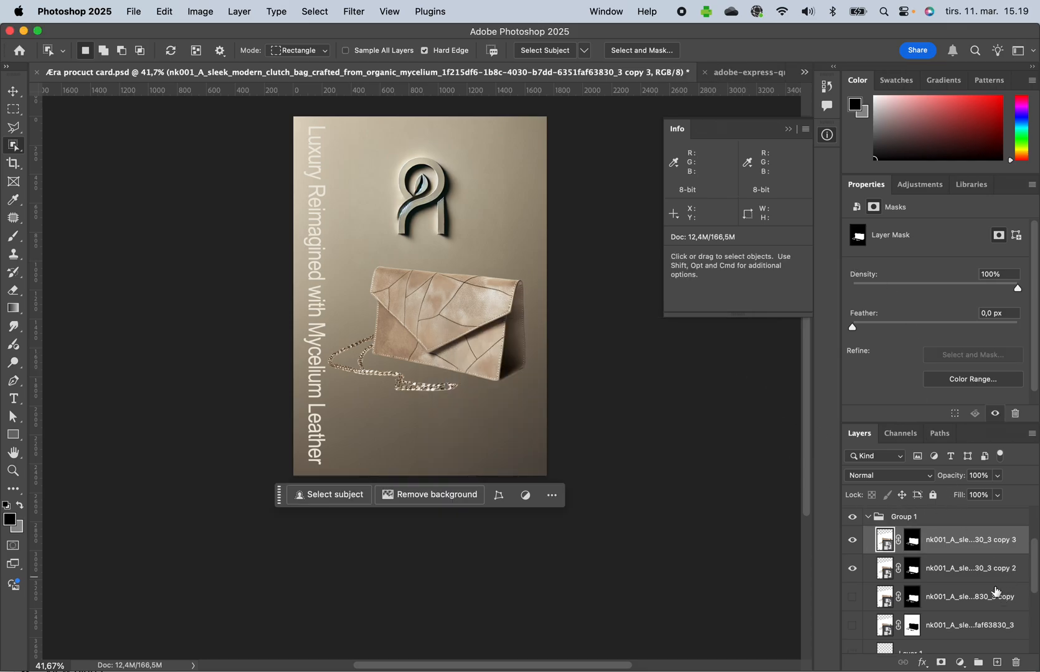
Invert the layer mask of the lower visible clutch copy and toggle layer visibility to compare the bag and its background
click(975, 573)
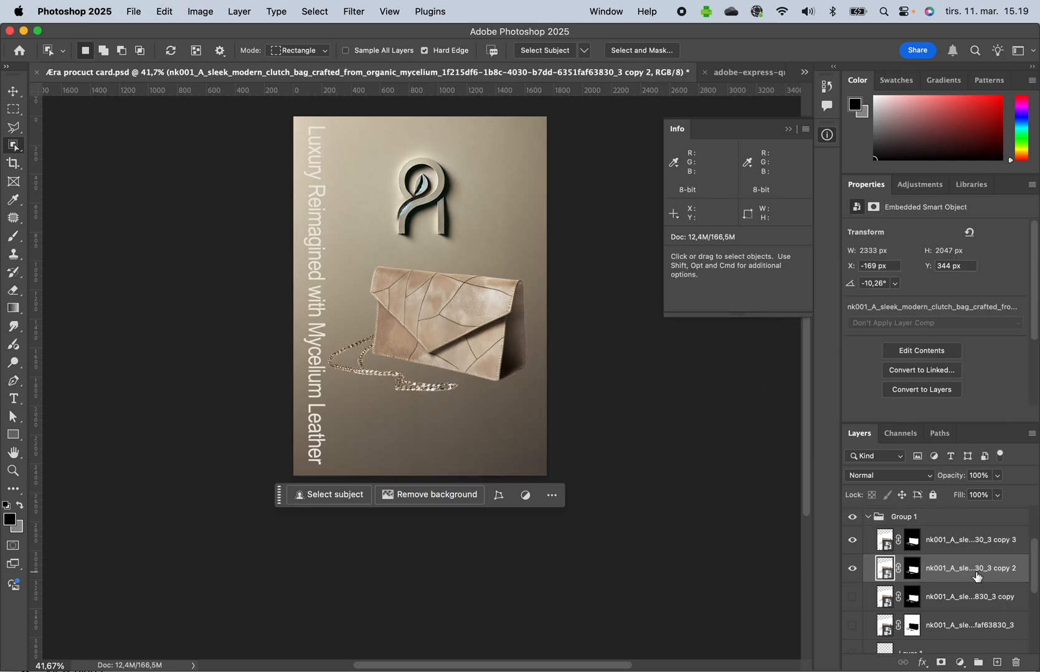
click(913, 574)
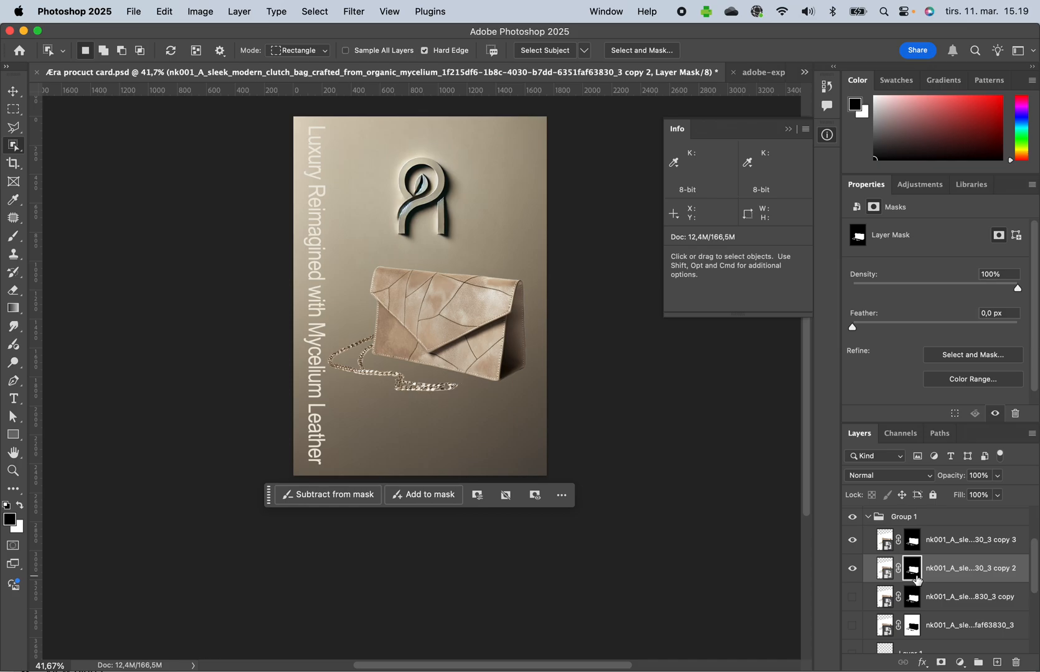
key(super+i)
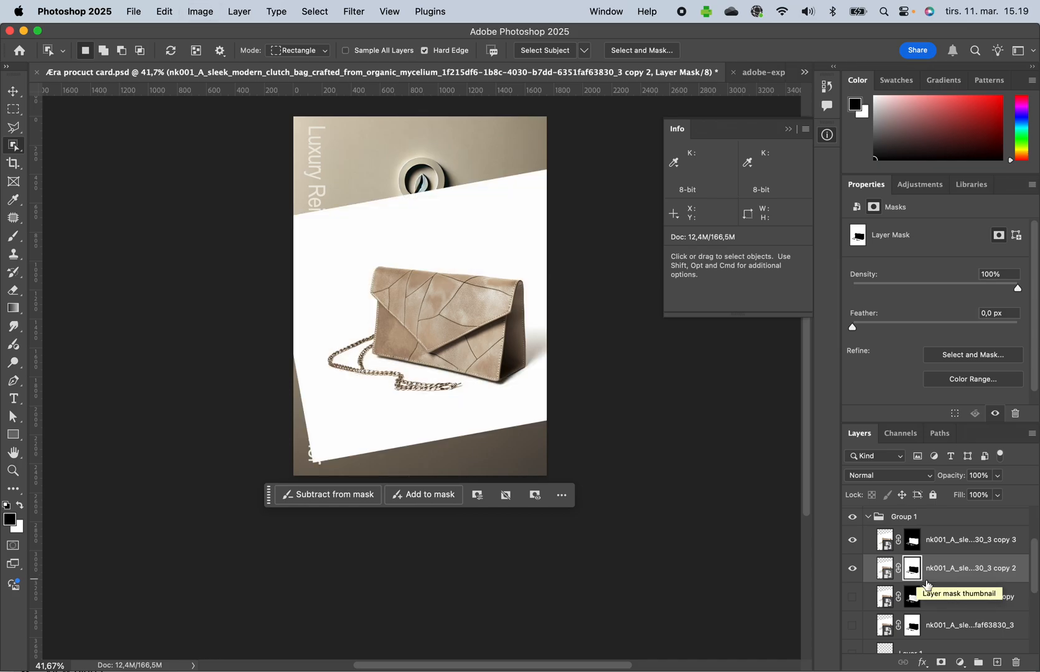
click(853, 541)
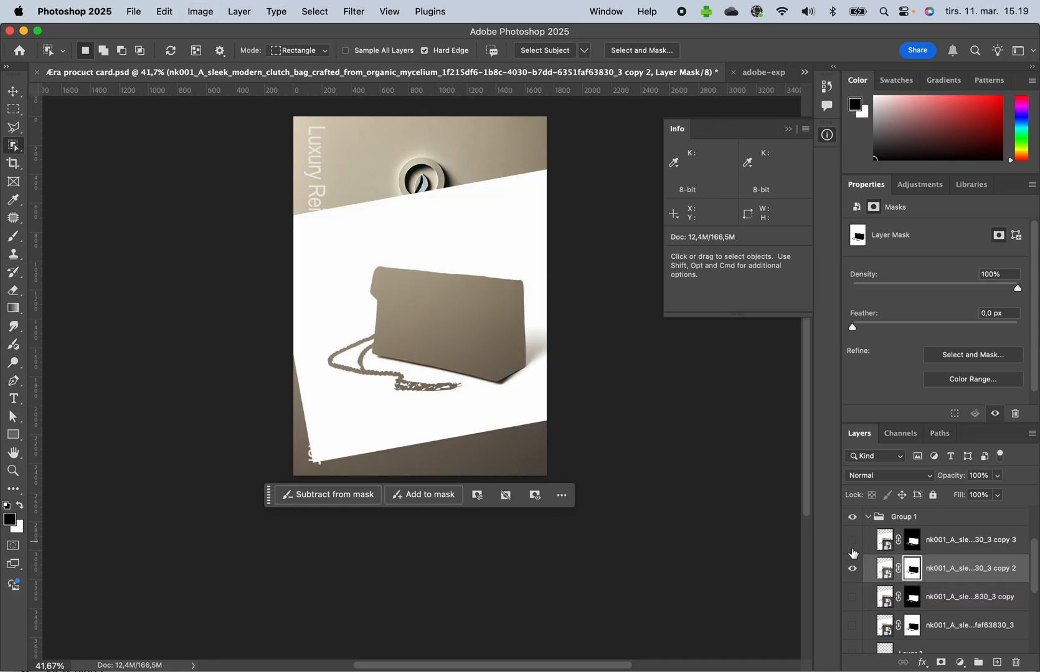
click(852, 569)
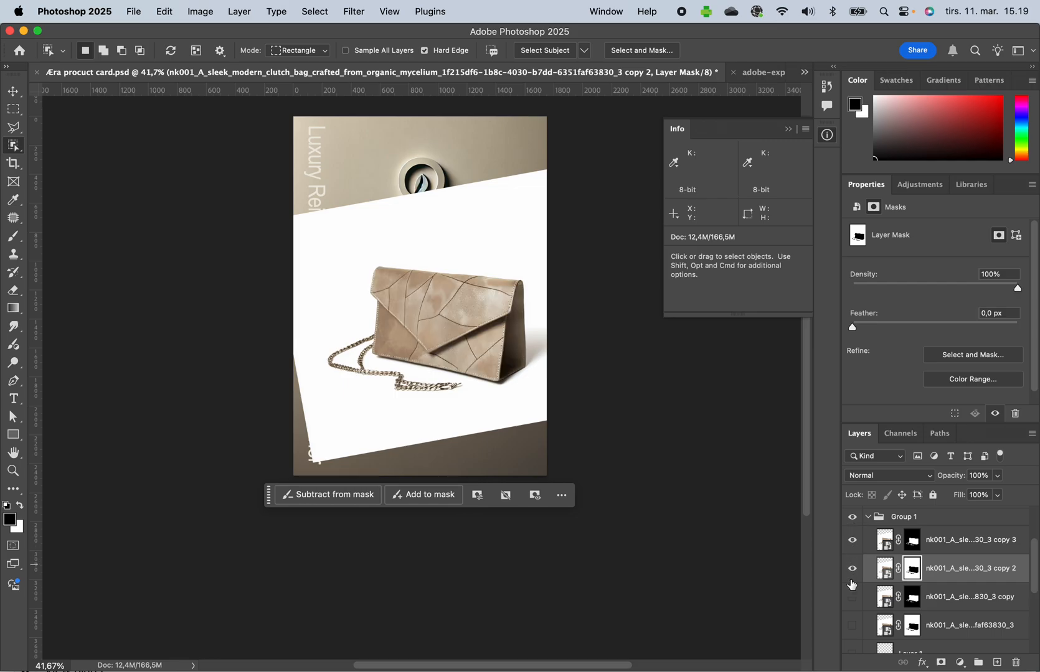
click(852, 569)
Set the blend mode of the clutch copy with the inverted mask to Multiply
click(961, 572)
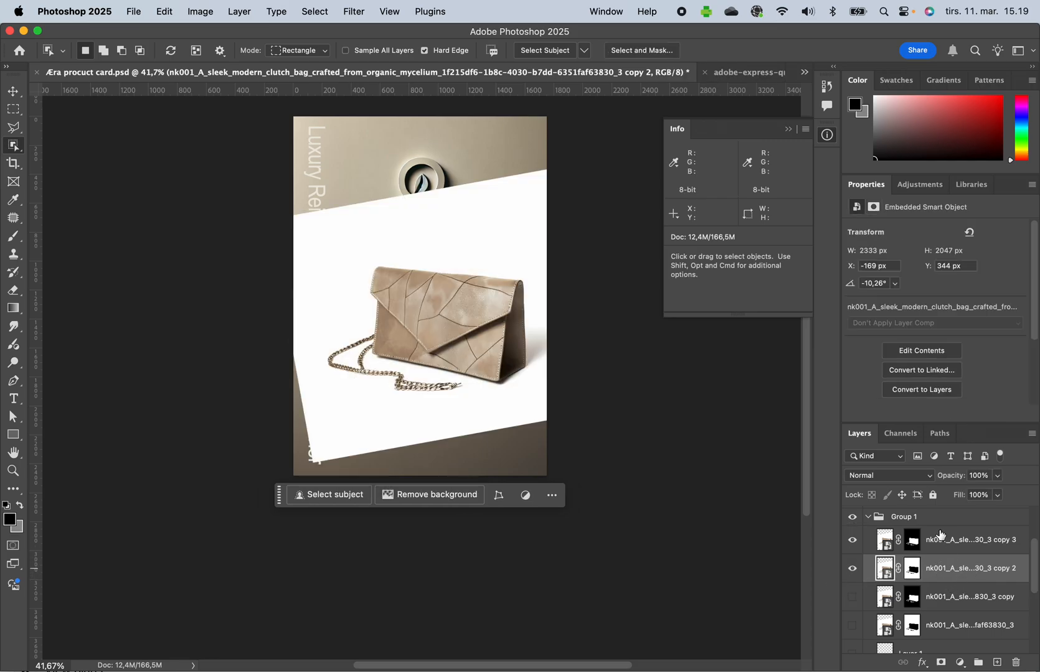
click(919, 477)
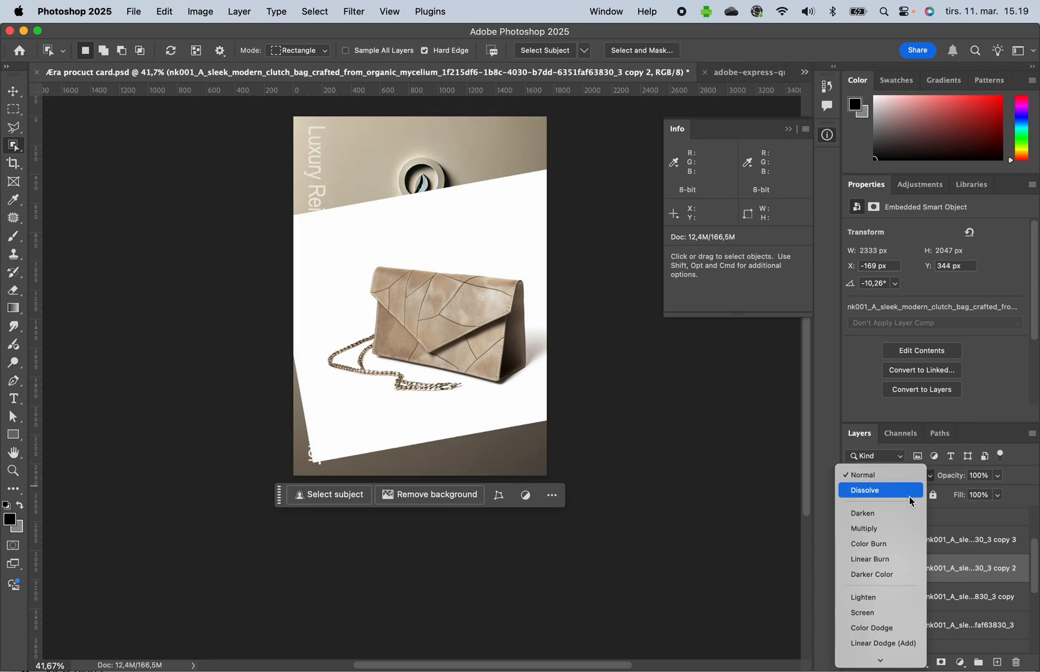
click(901, 530)
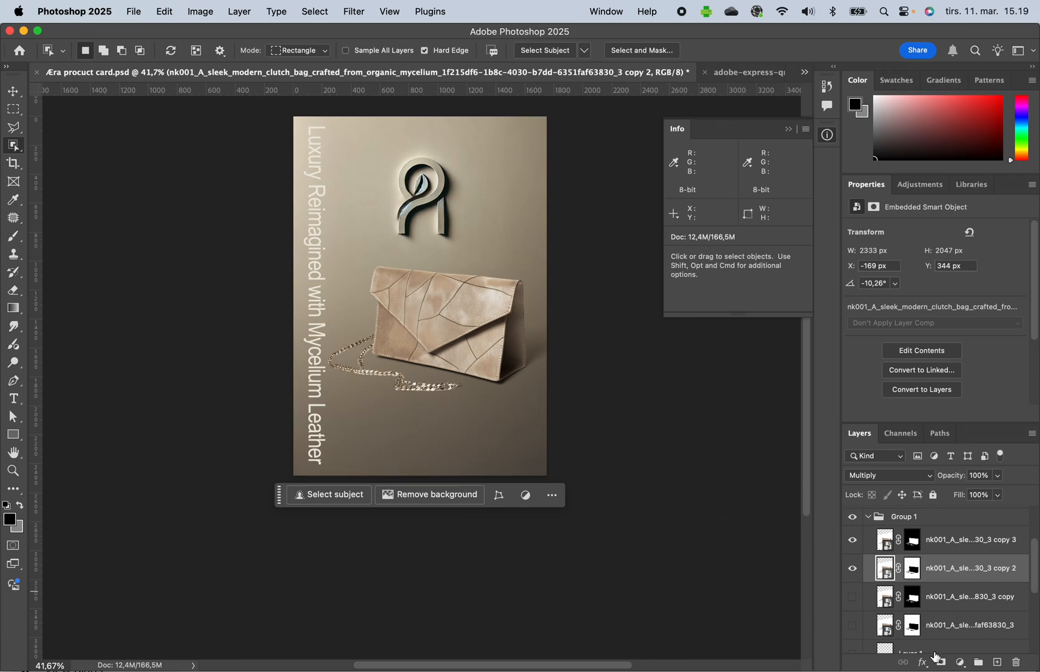
Show Layer 1 briefly to examine what it adds beneath the clutch, and hide it again
scroll(957, 631, down, 3)
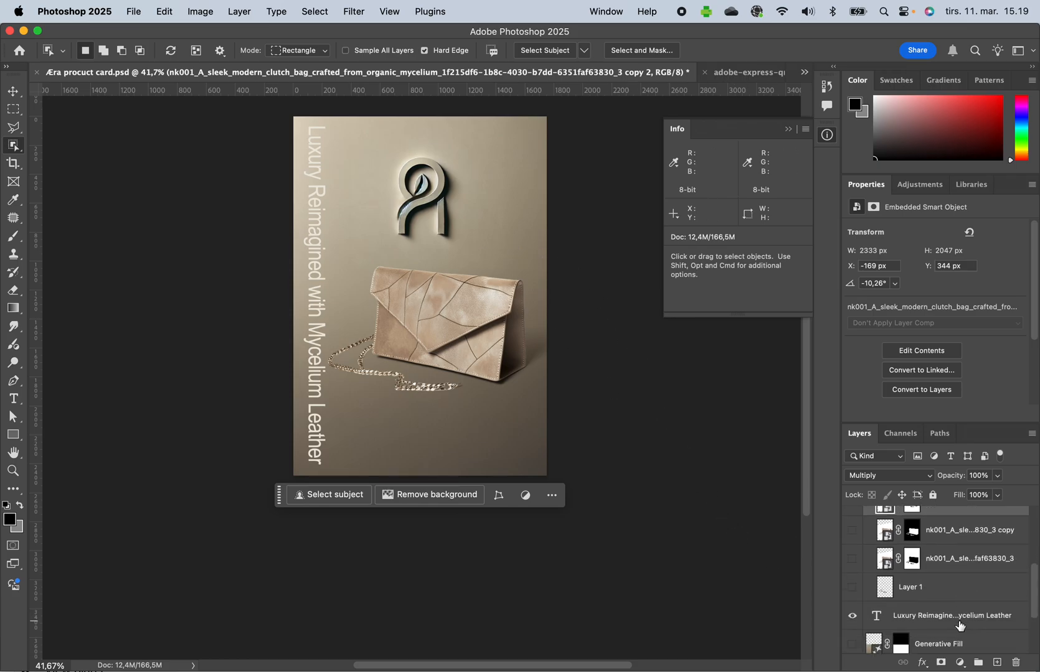
click(852, 589)
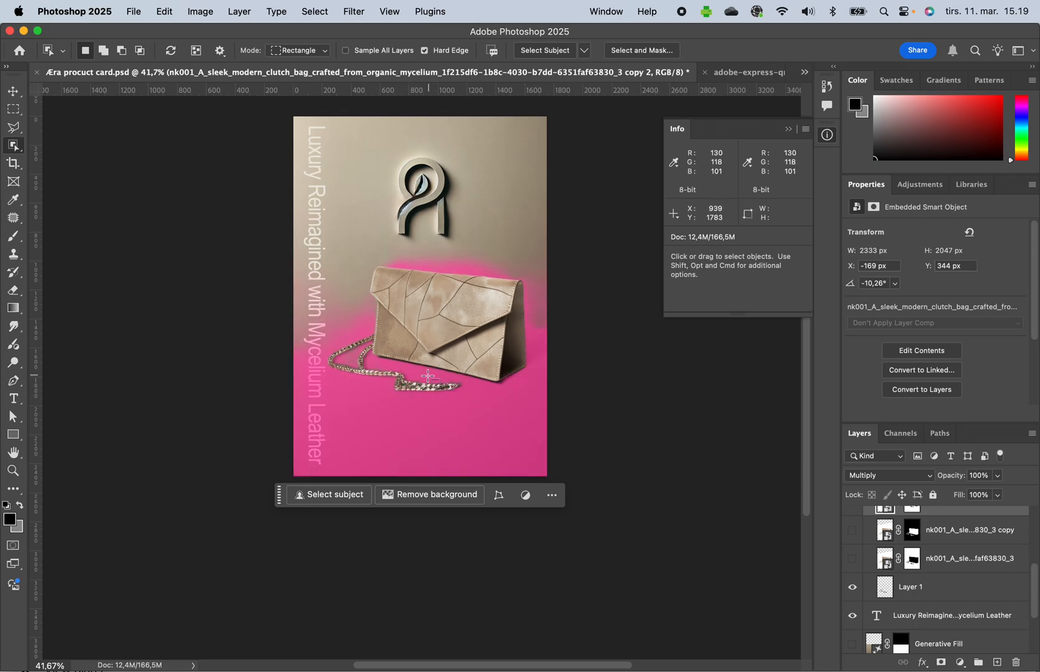
click(851, 589)
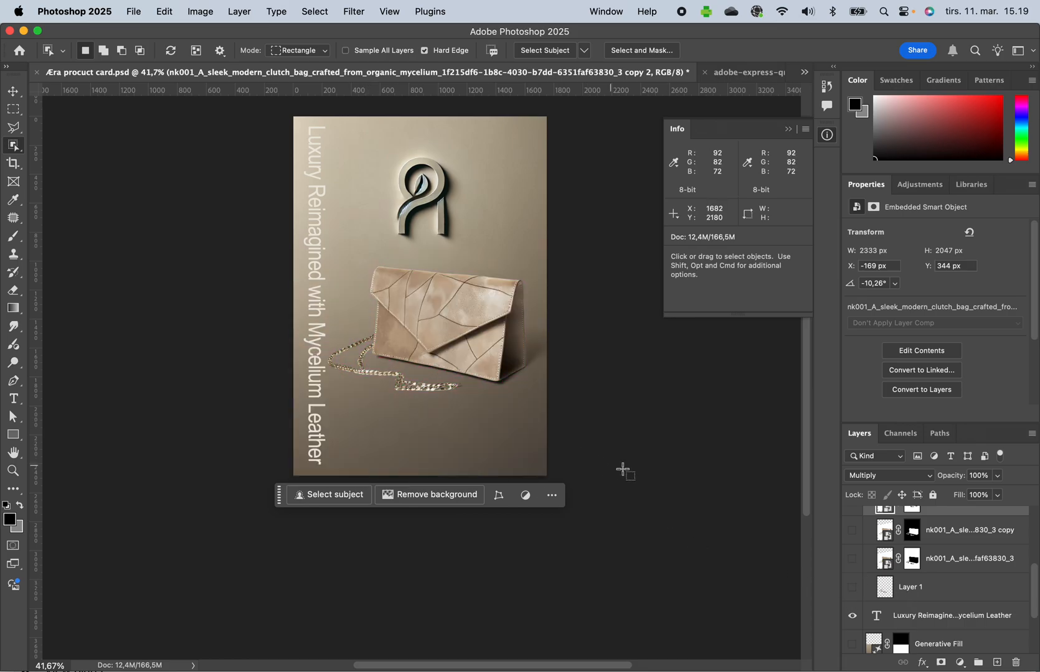
scroll(971, 599, up, 3)
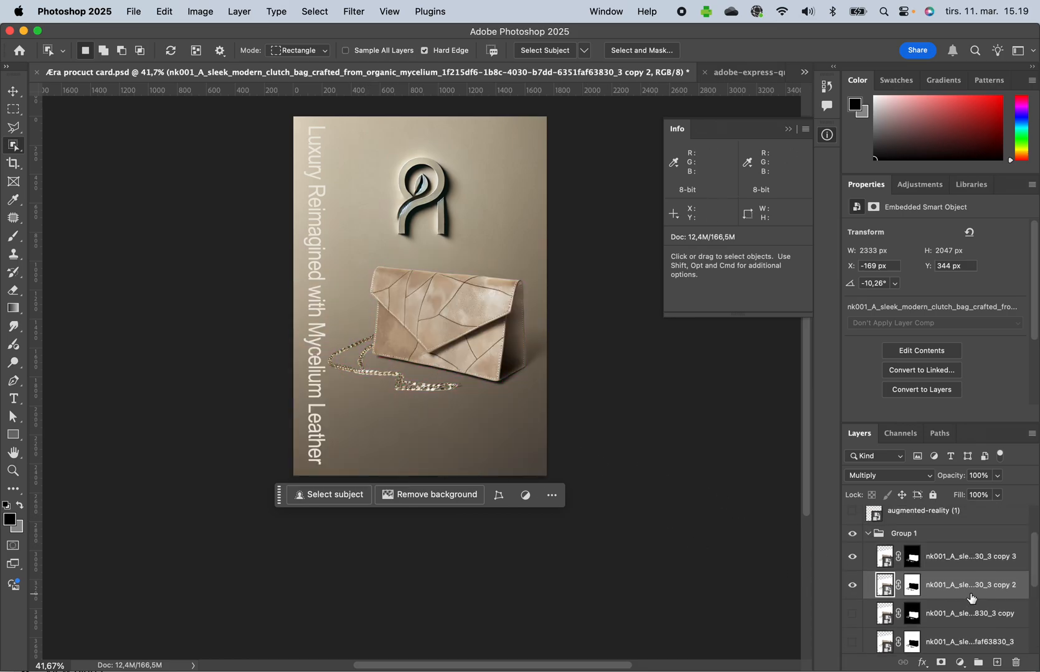
Switch to the Move tool, review the clutch copies inside Group 1, and leave the group collapsed
click(869, 534)
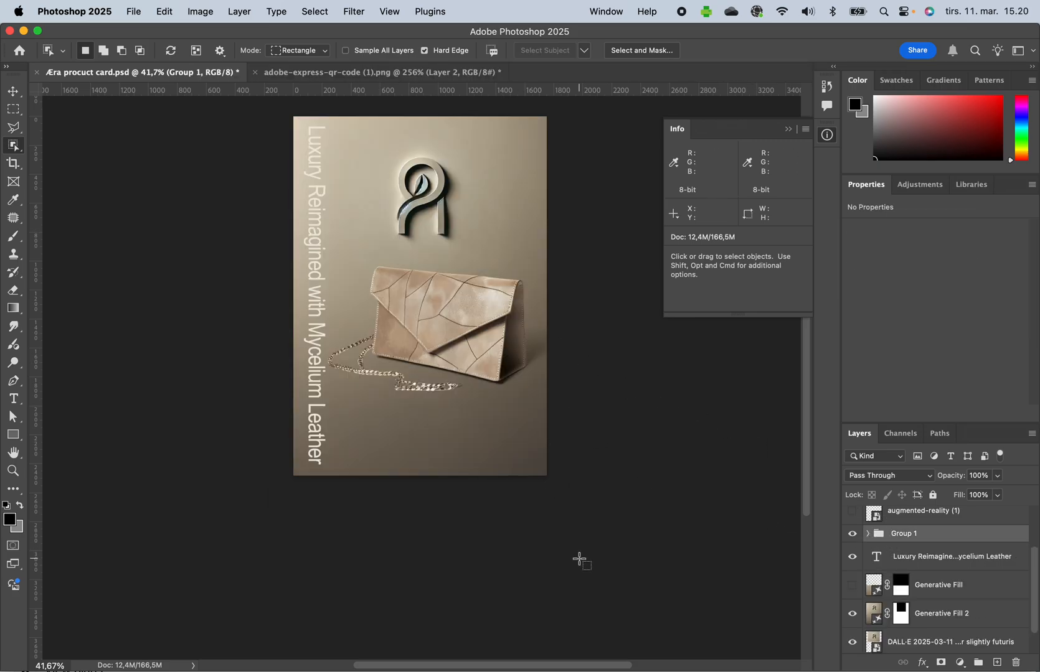
click(13, 92)
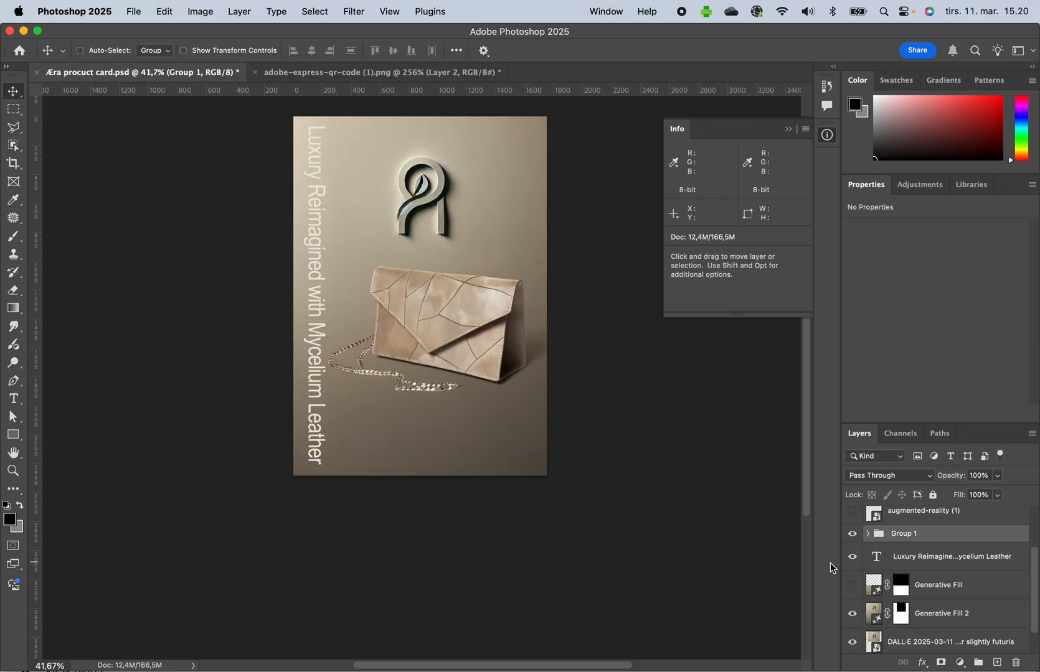
click(867, 534)
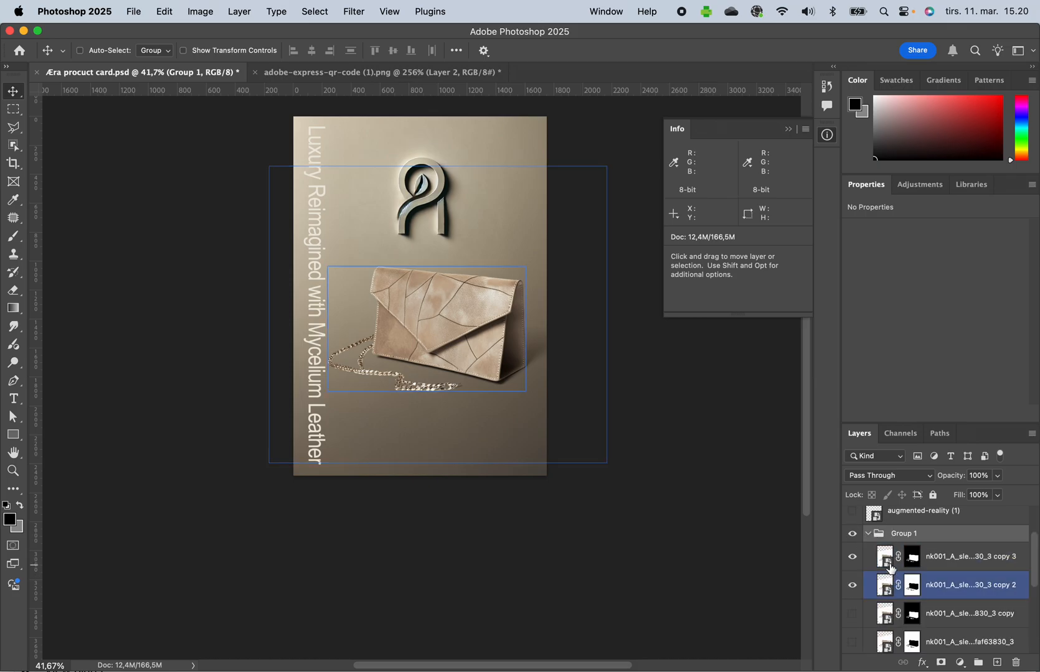
click(887, 561)
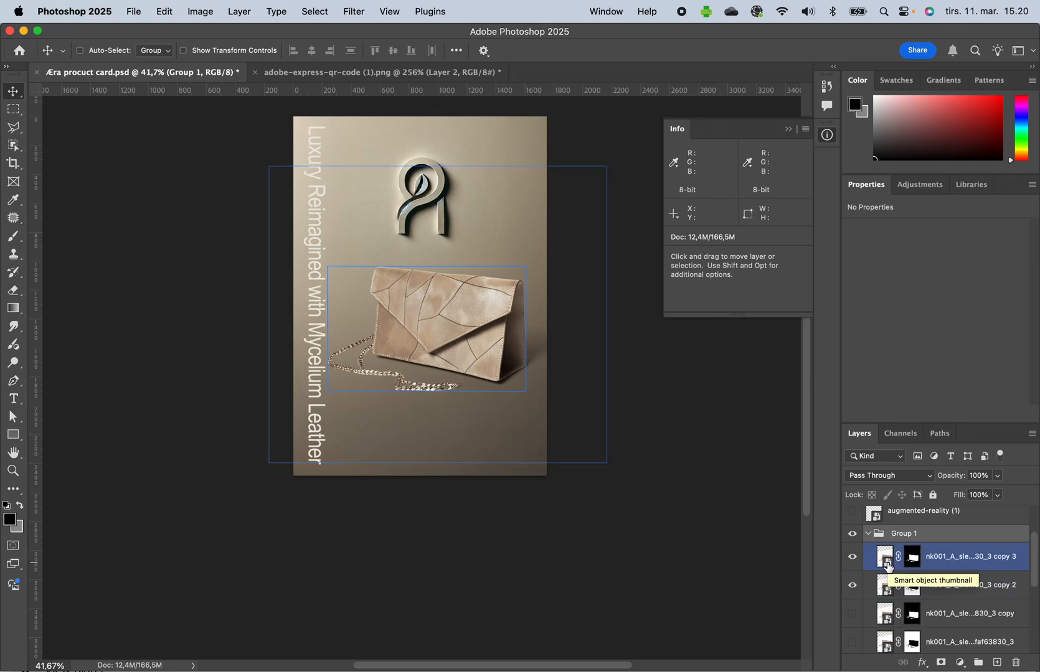
click(877, 537)
click(868, 534)
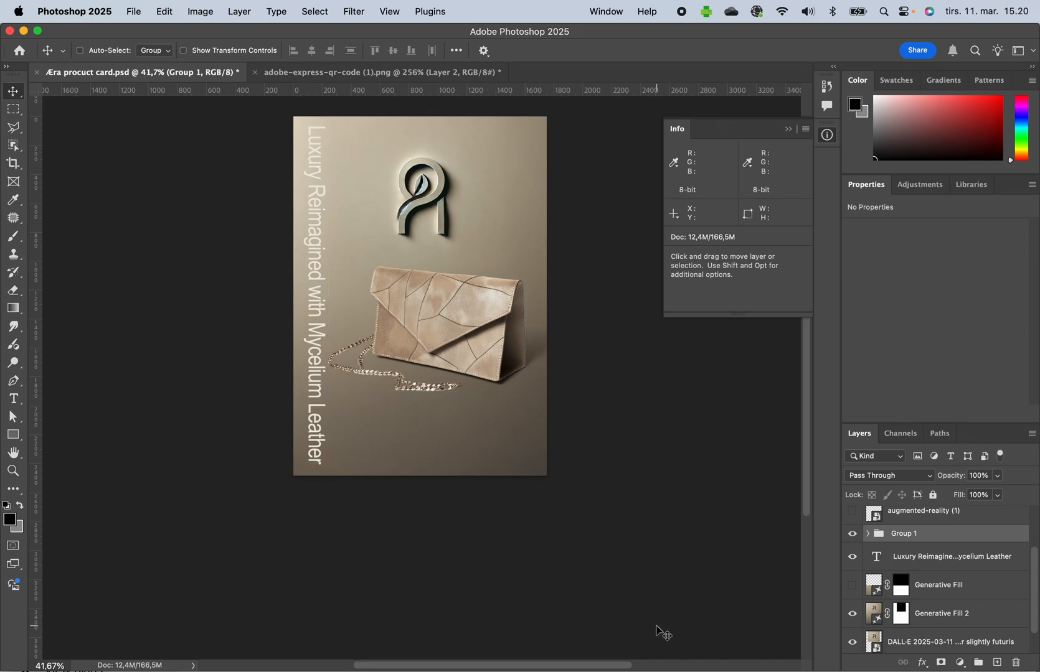
Make the "scan QR experince tote in 3d" text, the augmented-reality (1) icon and the QR code on Layer 2 visible
click(915, 643)
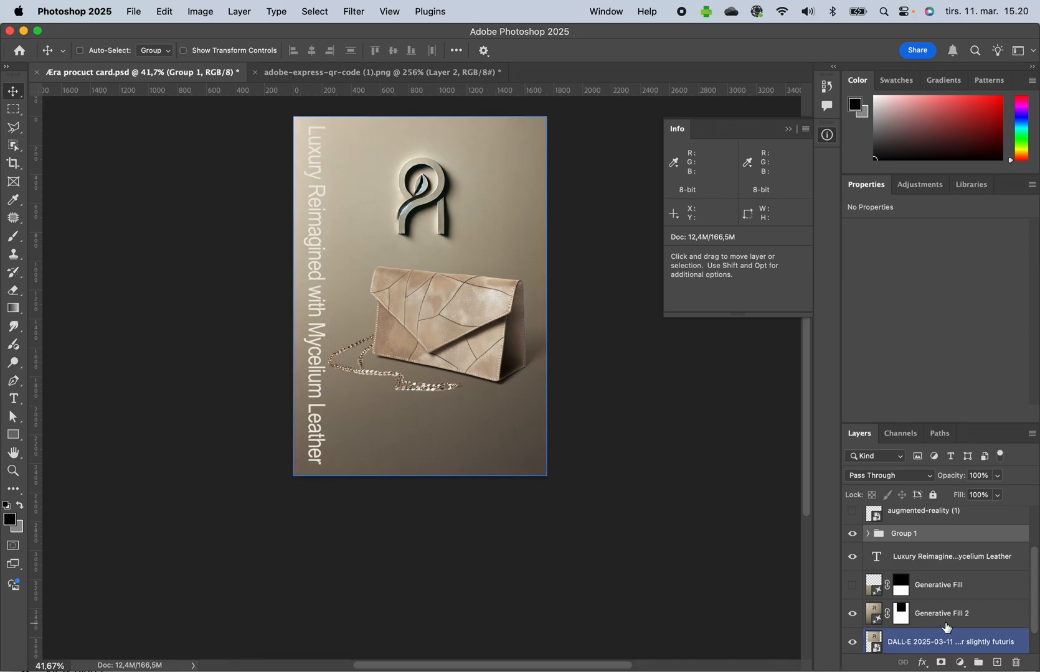
scroll(922, 635, down, 2)
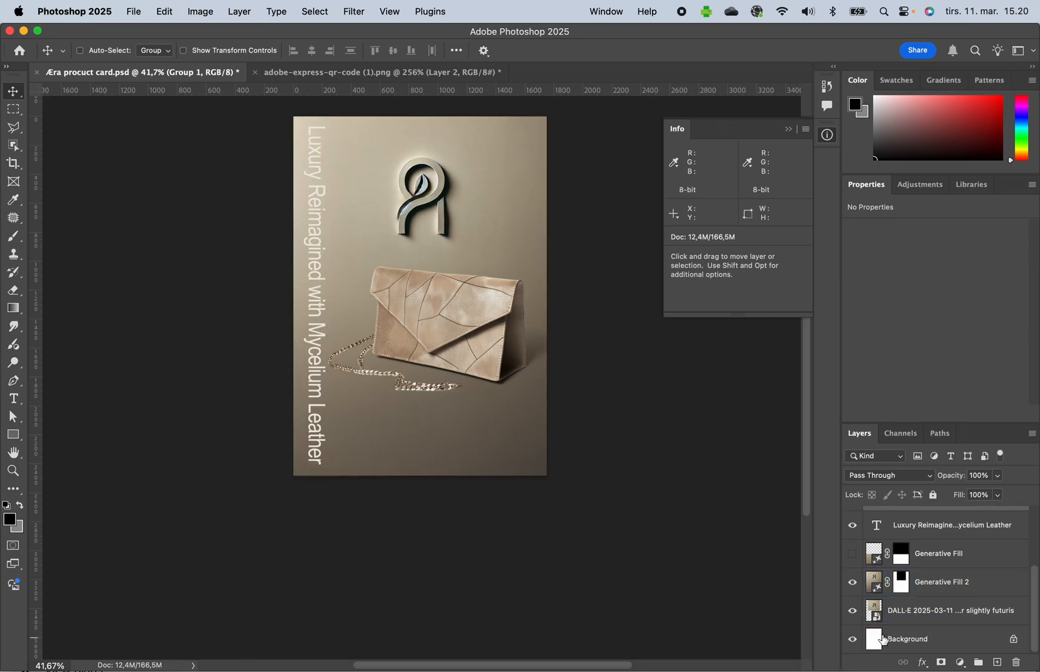
scroll(882, 639, up, 3)
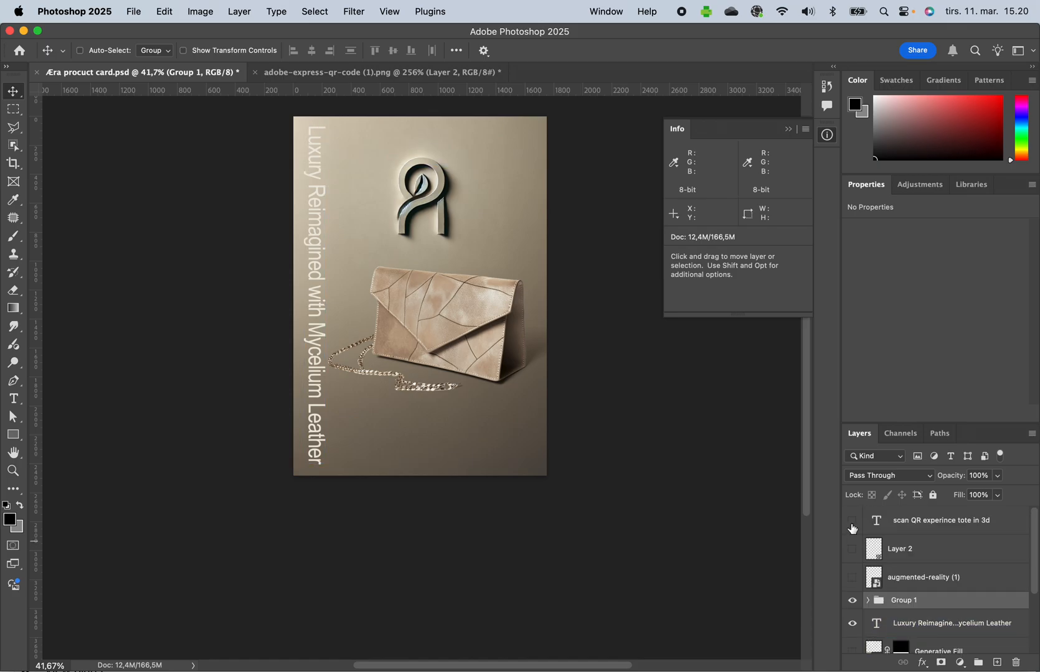
click(853, 528)
click(854, 579)
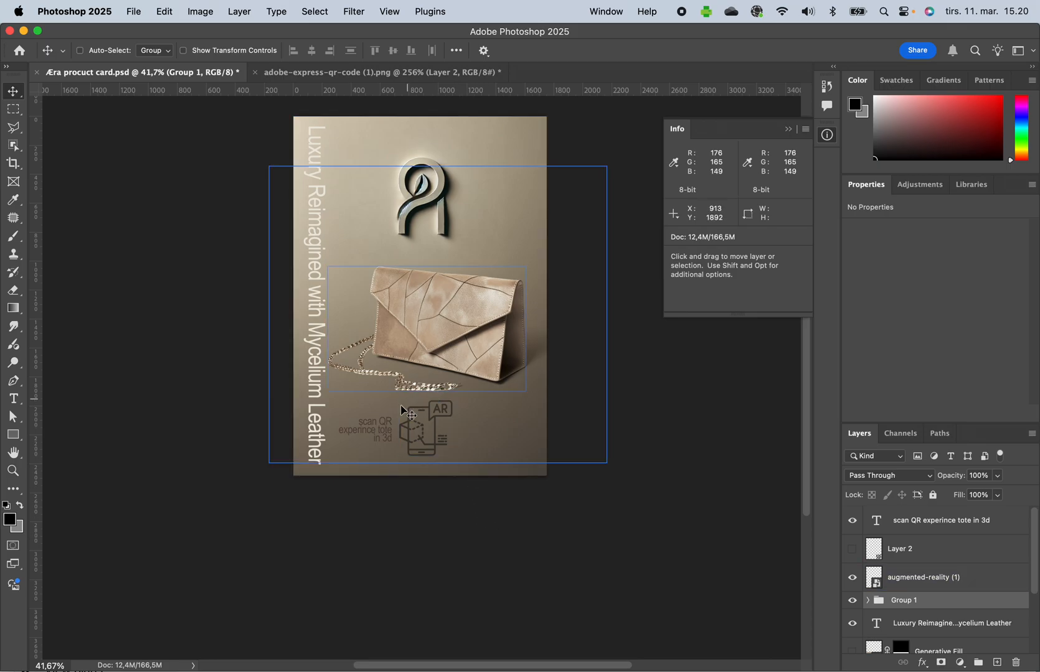
mouse_move(448, 670)
super+click(447, 416)
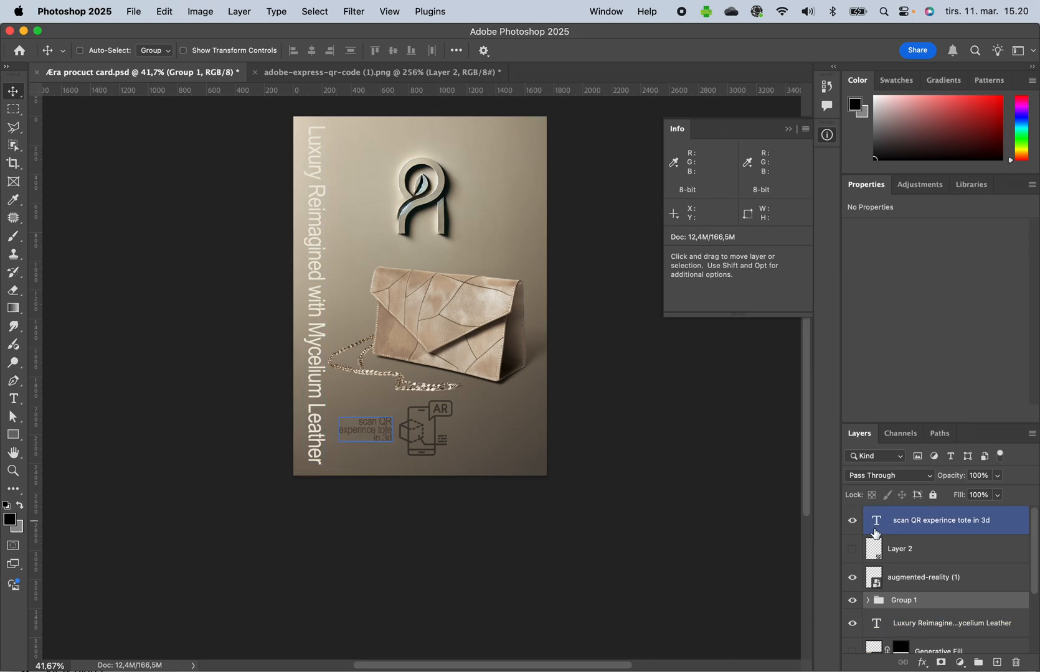
click(854, 552)
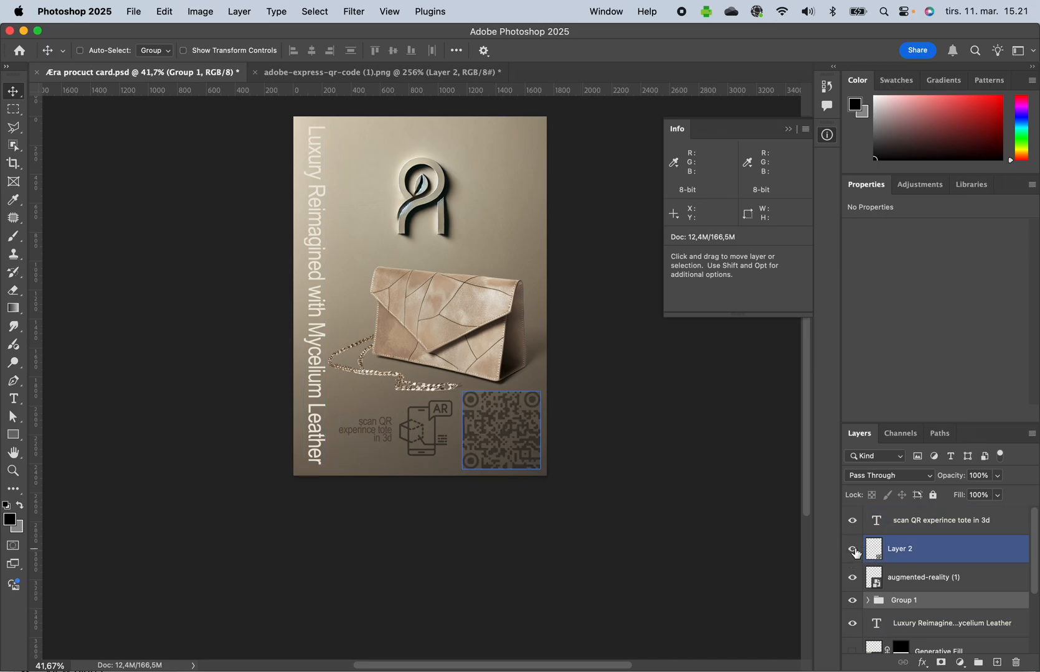
click(518, 454)
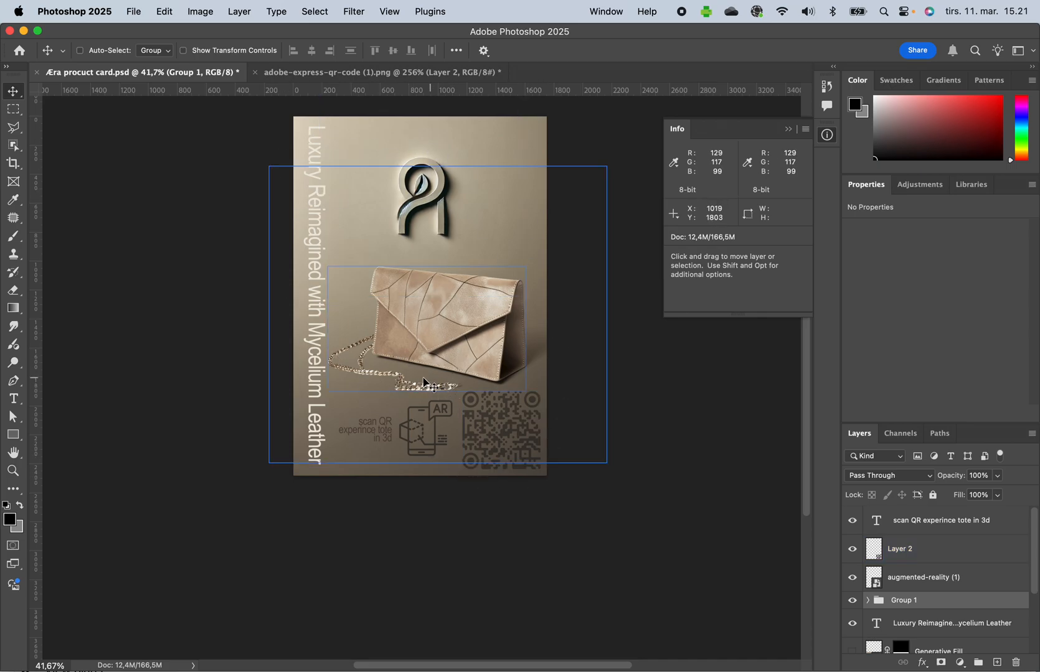
Review the export options for the product card, including Quick Export as JPG, without exporting
click(82, 18)
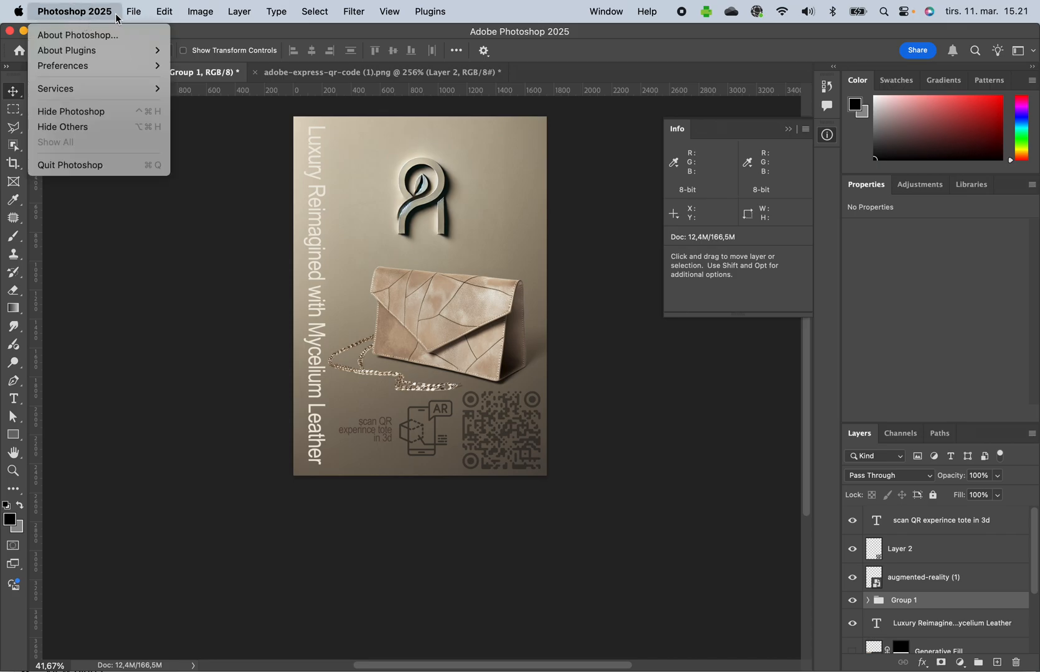
mouse_move(131, 14)
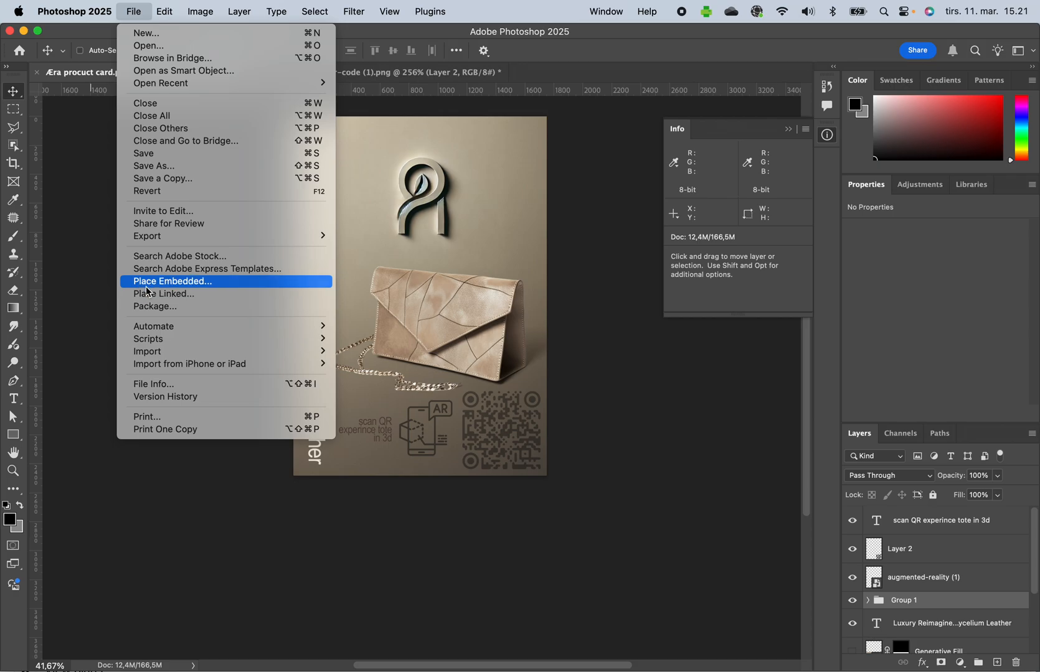
mouse_move(173, 239)
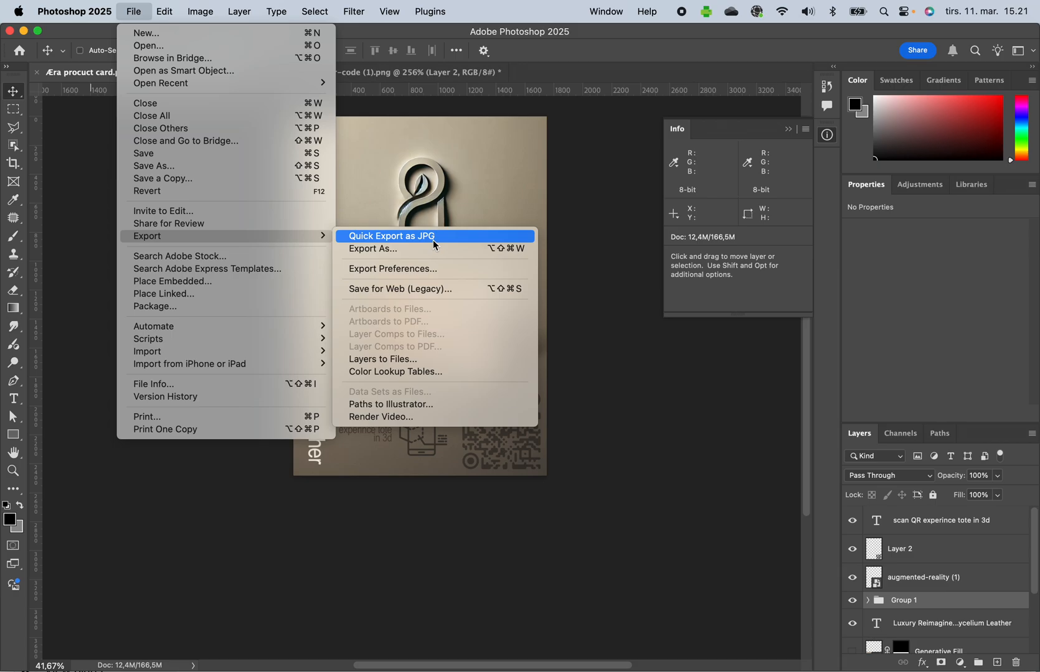
click(430, 207)
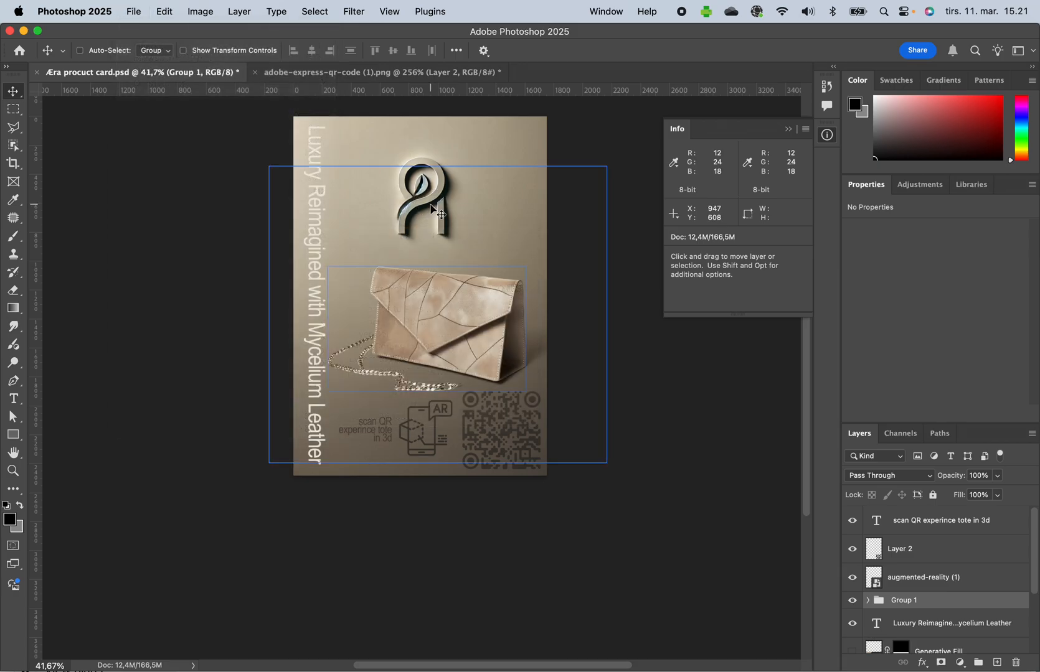
click(424, 450)
click(525, 590)
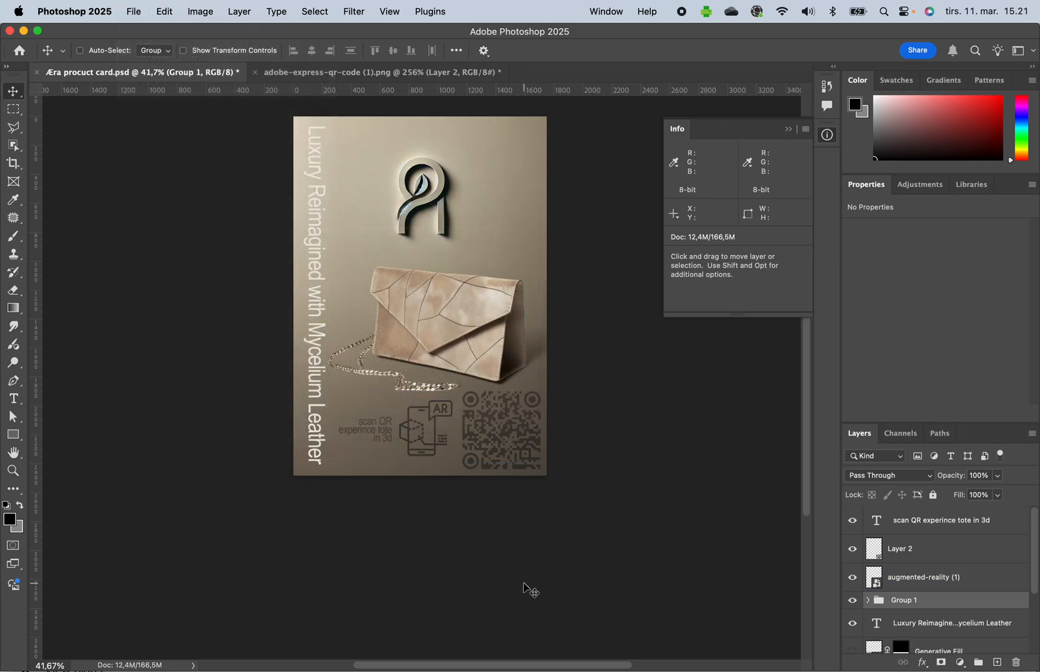
Switch to Creative Cloud and look through its beta apps for Aero (Beta)
mouse_move(495, 671)
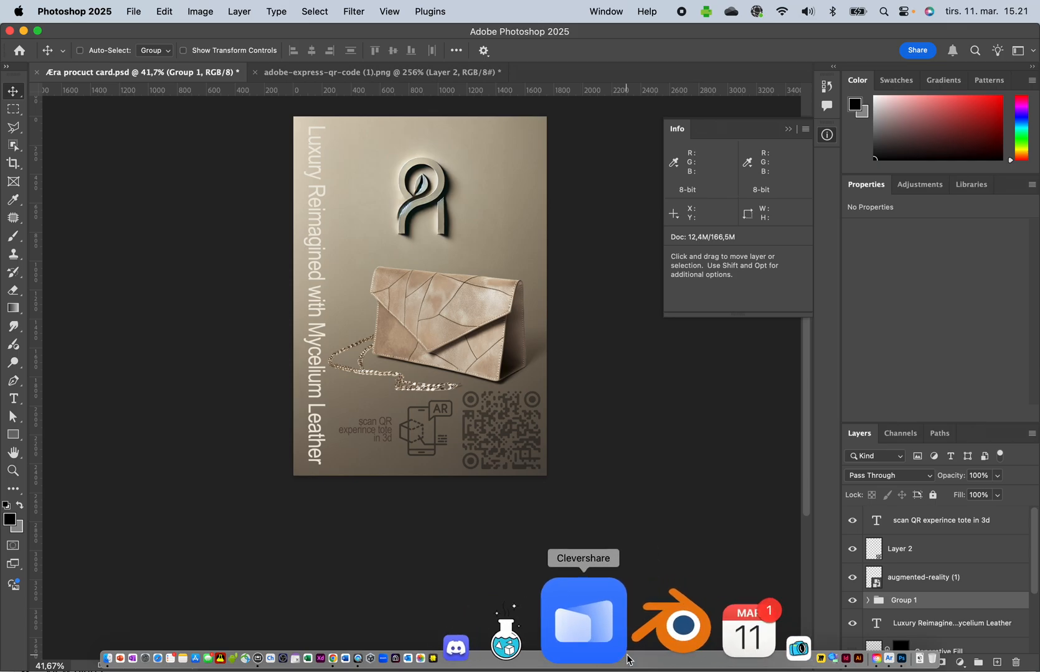
click(728, 644)
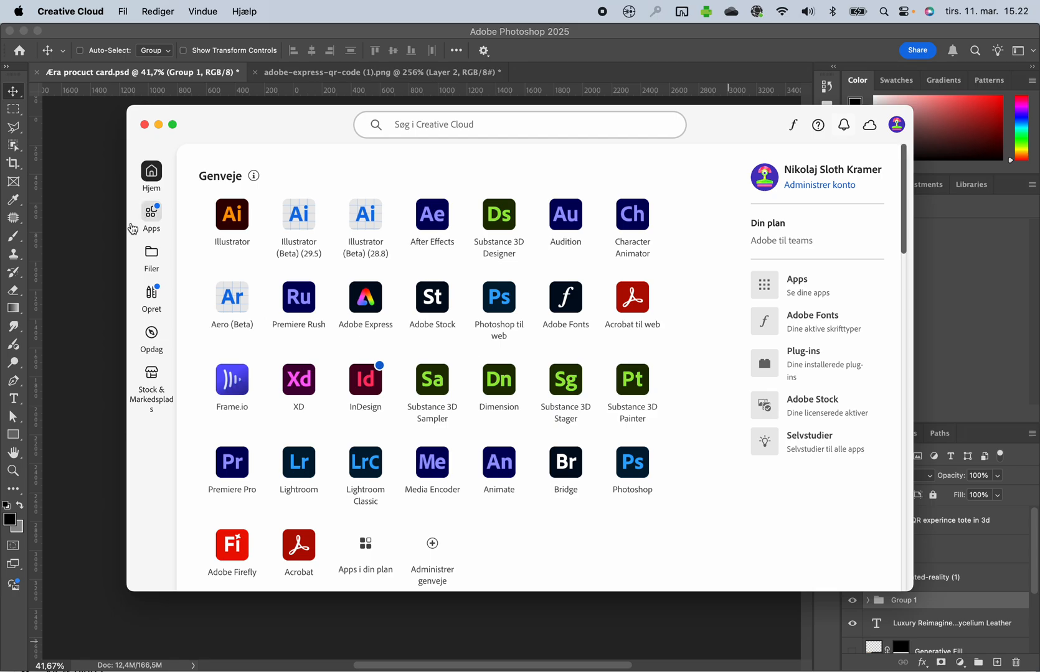
click(155, 224)
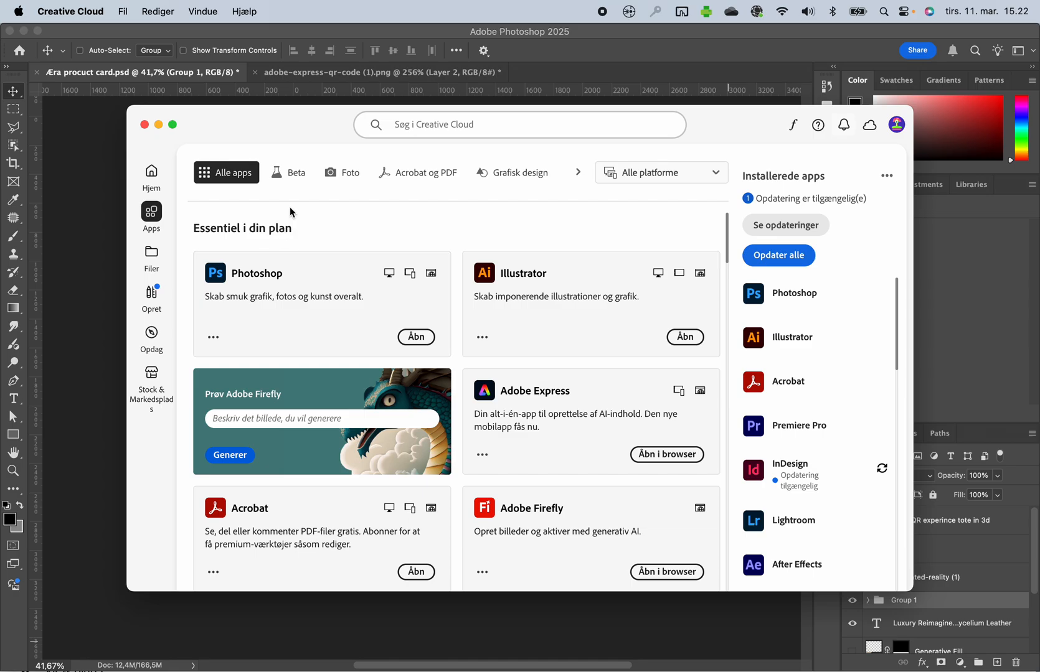
click(294, 180)
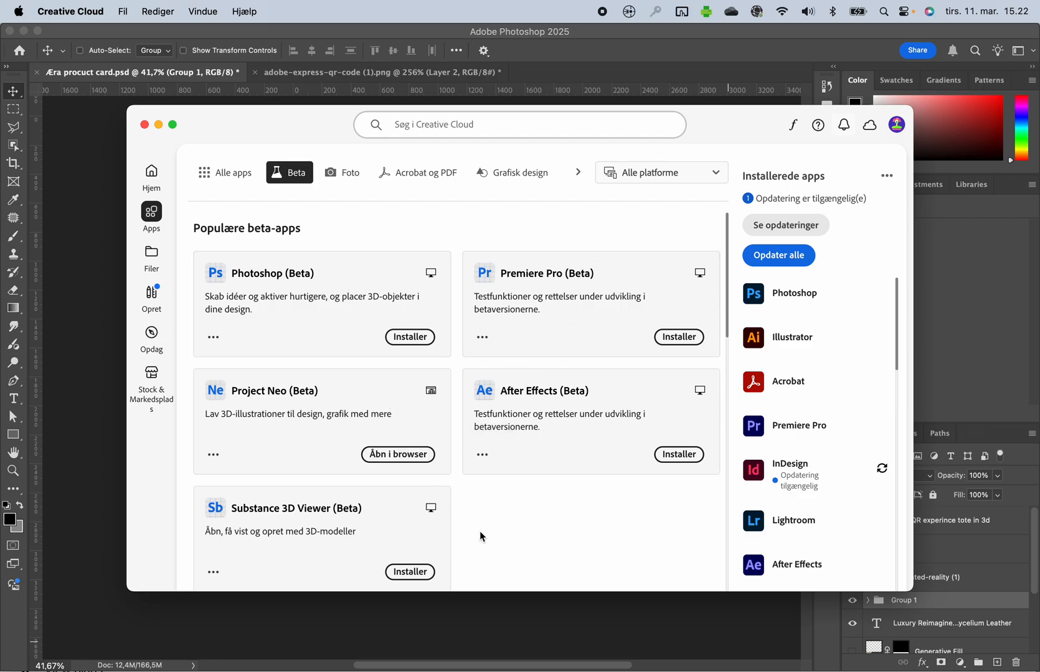
scroll(479, 530, down, 1)
scroll(478, 528, down, 10)
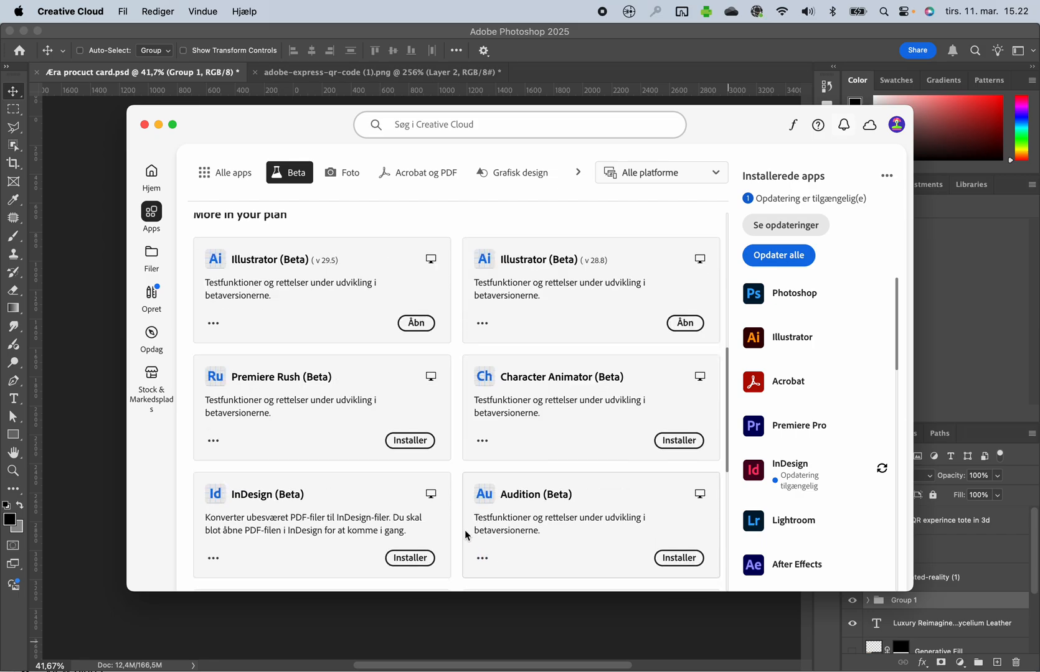
scroll(365, 500, down, 8)
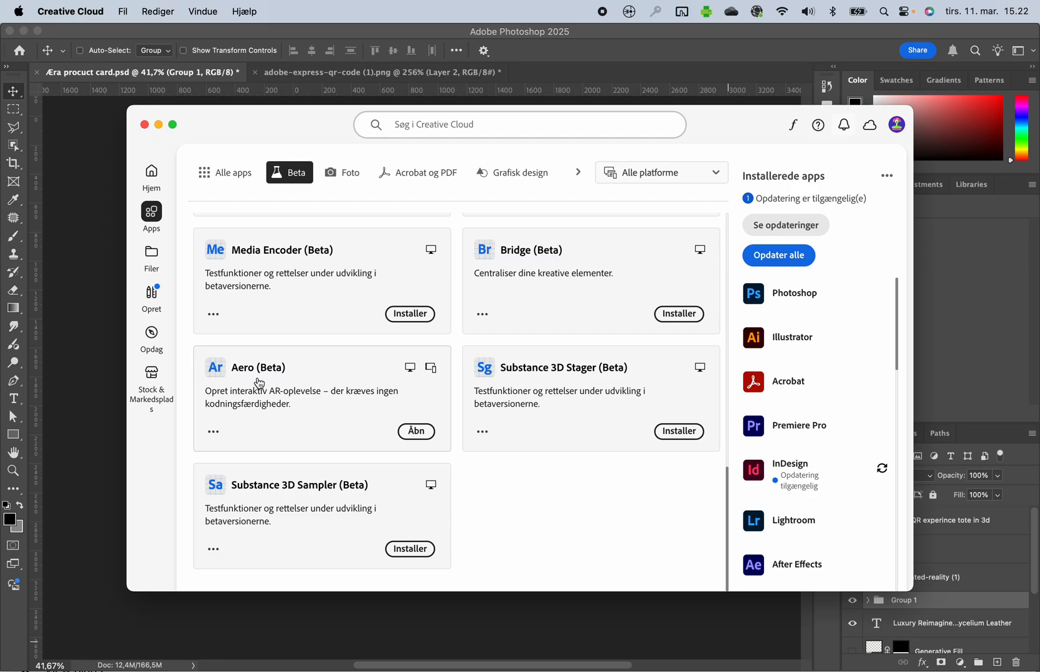
Switch to Adobe Aero and go to its home screen with the list of saved files
mouse_move(553, 669)
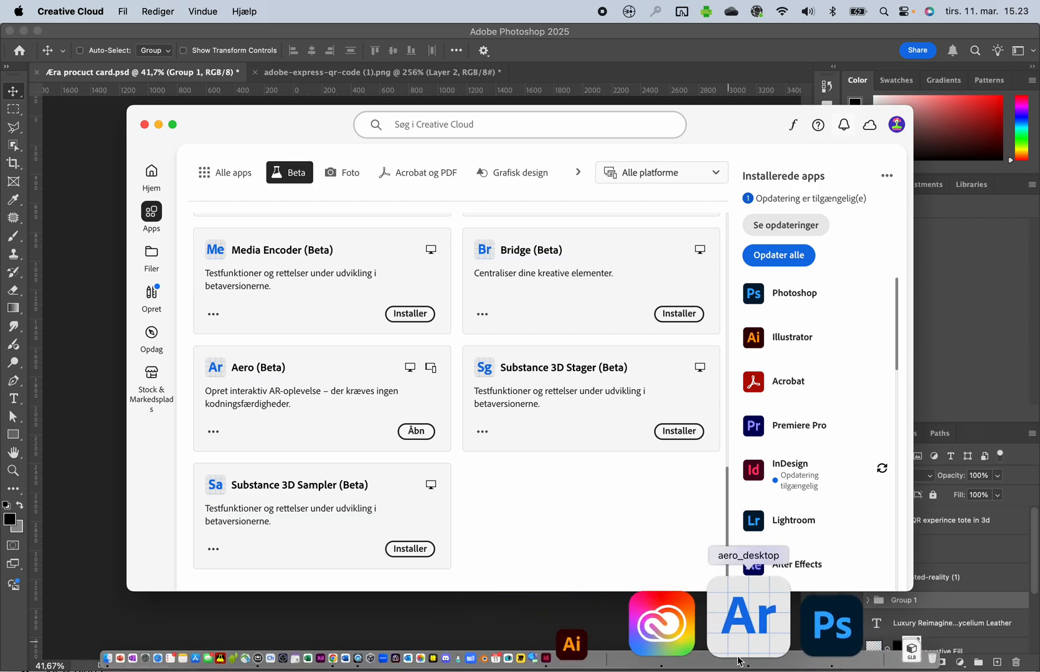
click(742, 648)
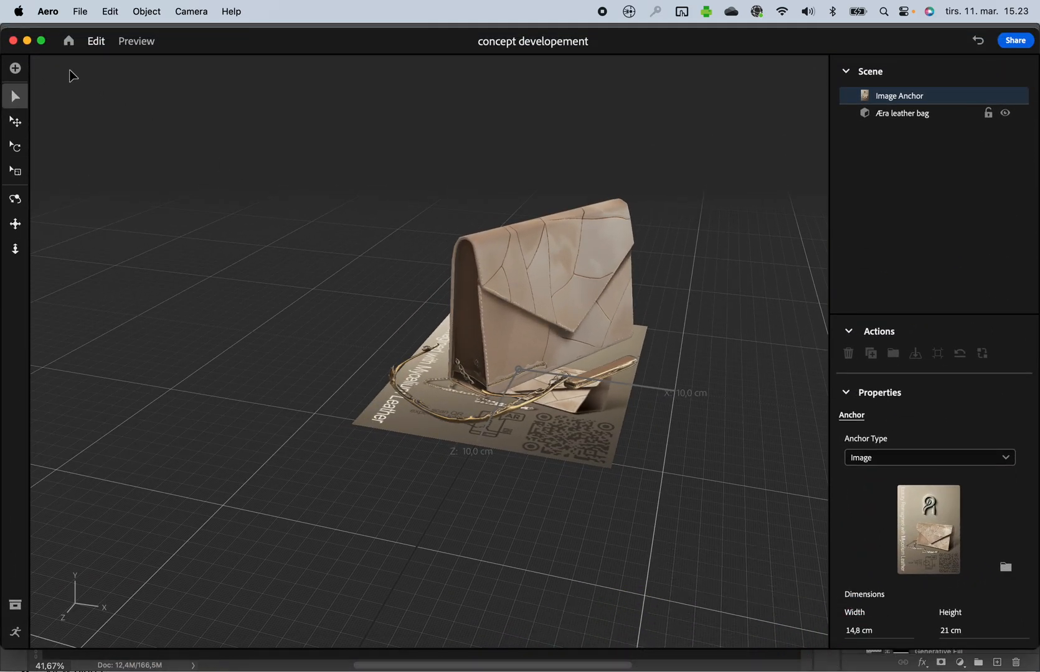
click(69, 41)
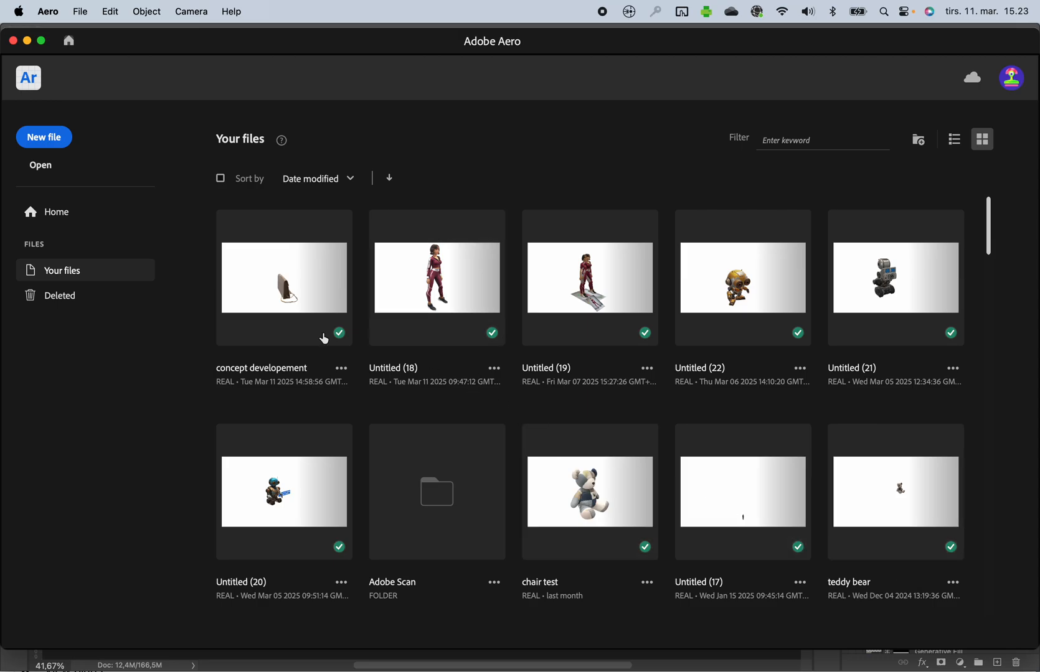
Review the project name and anchor type choices for a new file, and cancel without creating it
click(45, 138)
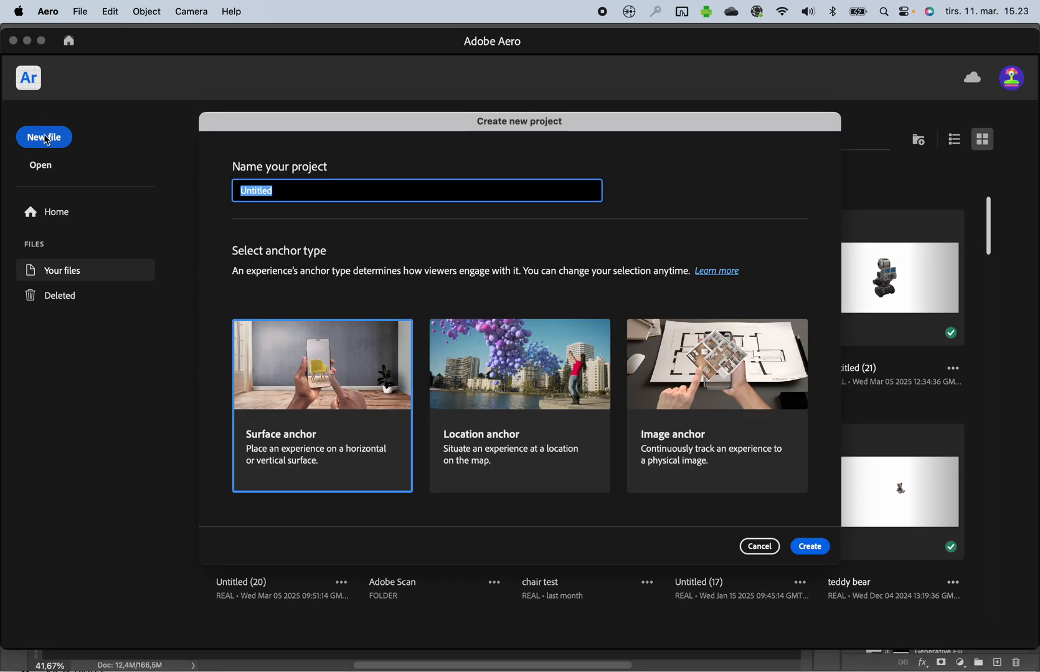
click(292, 193)
drag(292, 193, 239, 197)
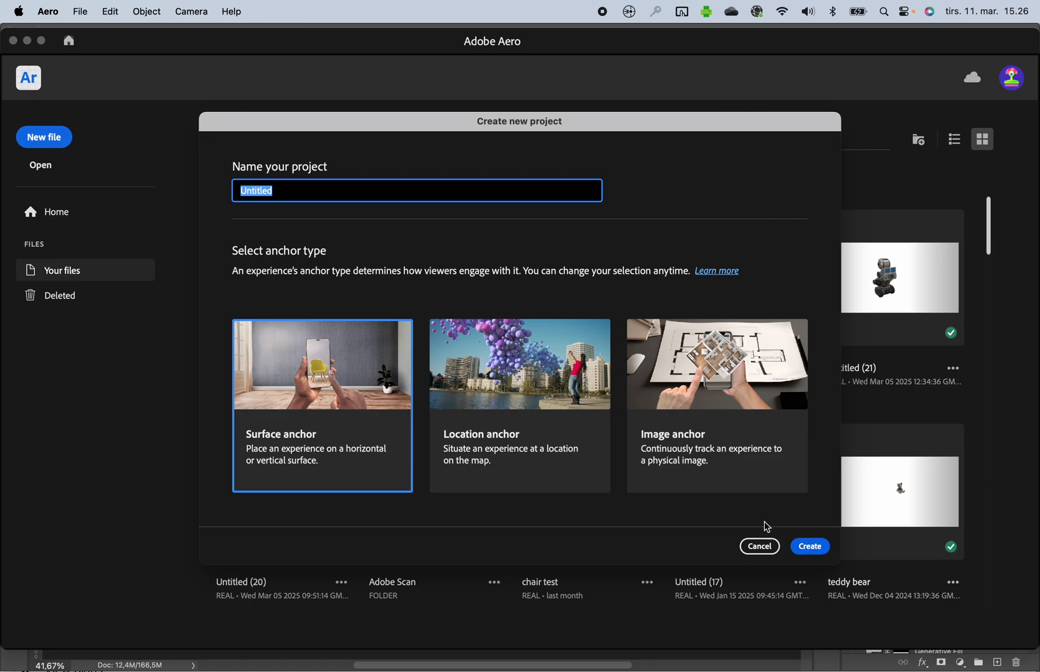
click(768, 553)
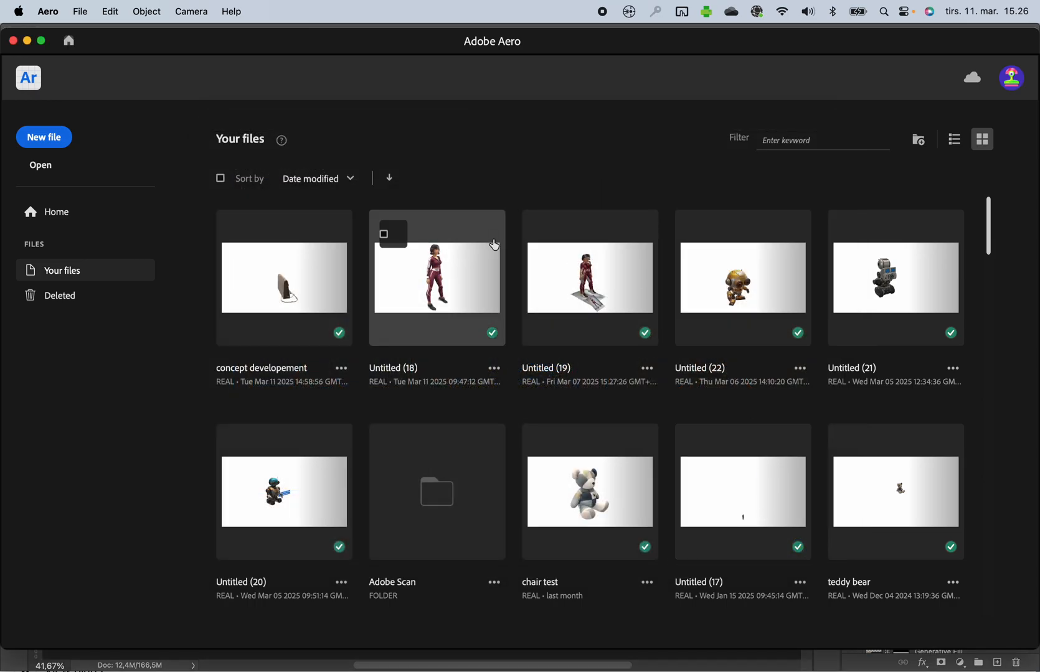
Open the "concept developement" project and delete the Æra leather bag from the scene
click(319, 285)
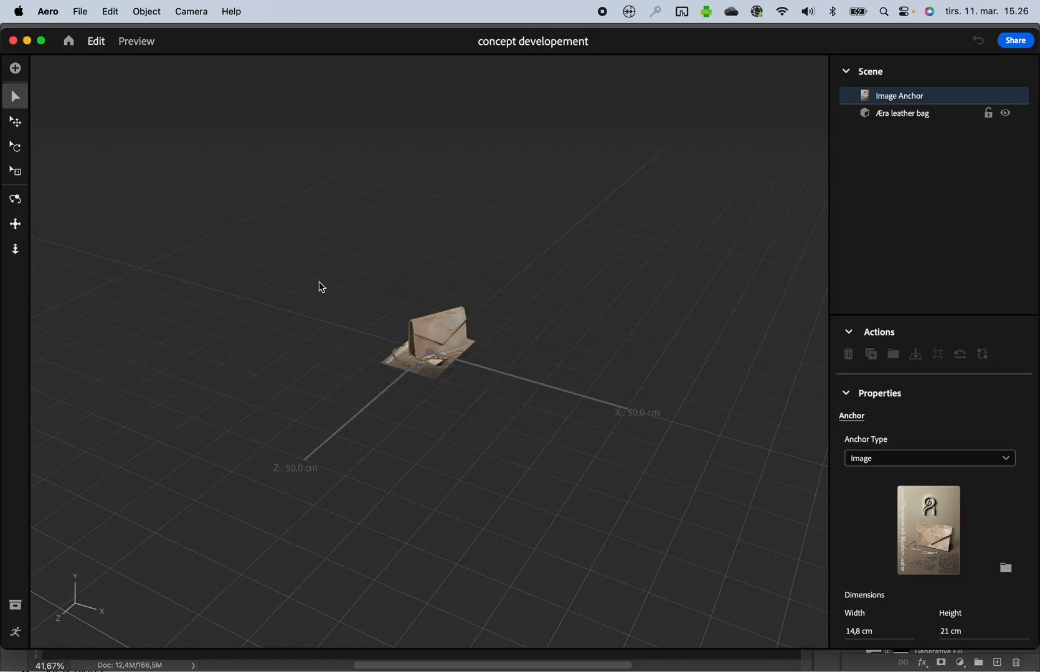
drag(336, 281, 559, 475)
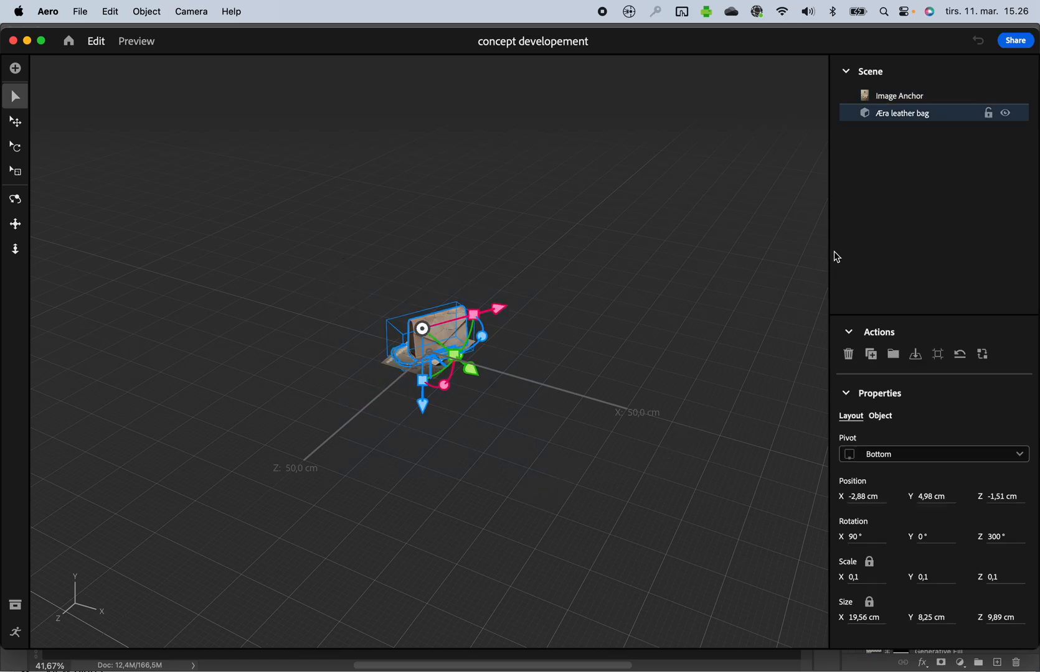
key(BackSpace)
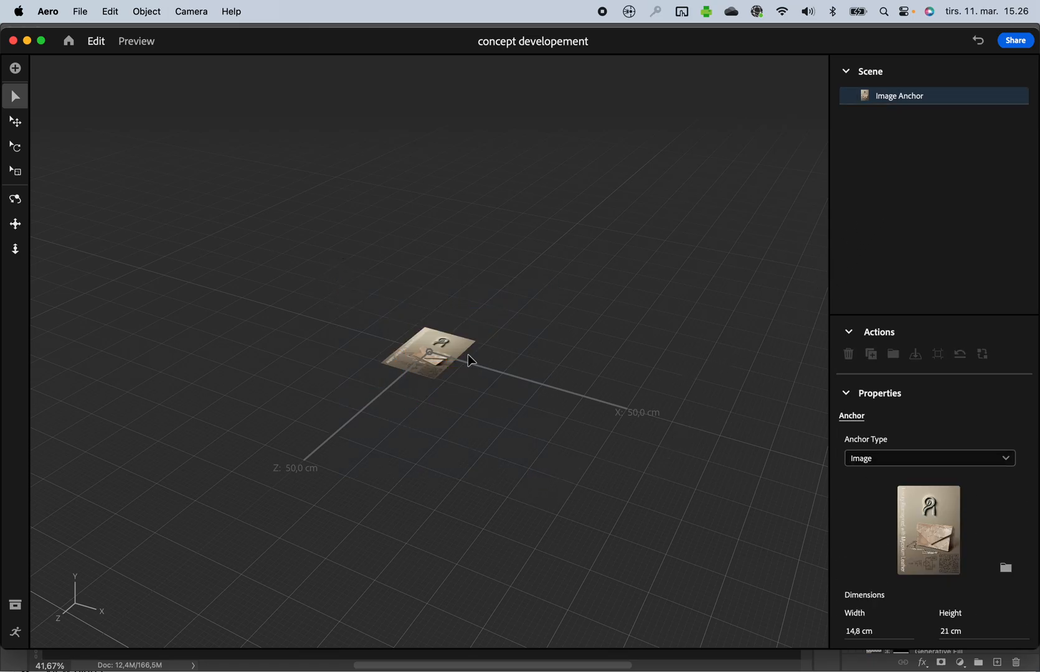
Display the starter assets and collapse the Abstract shapes category to view the list of asset categories
click(886, 521)
click(18, 609)
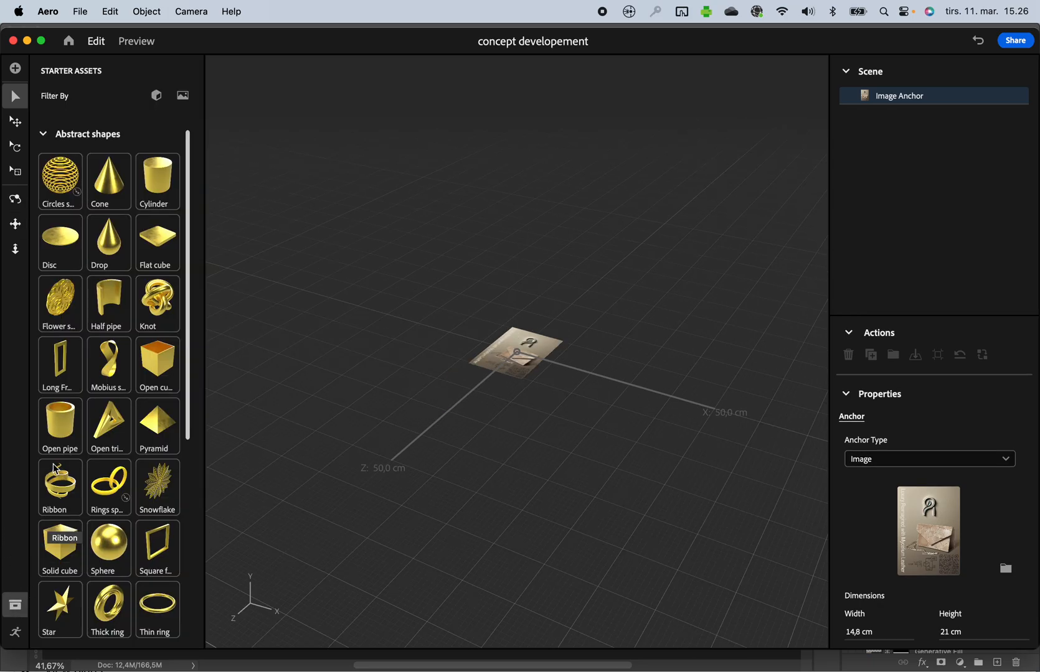
click(43, 136)
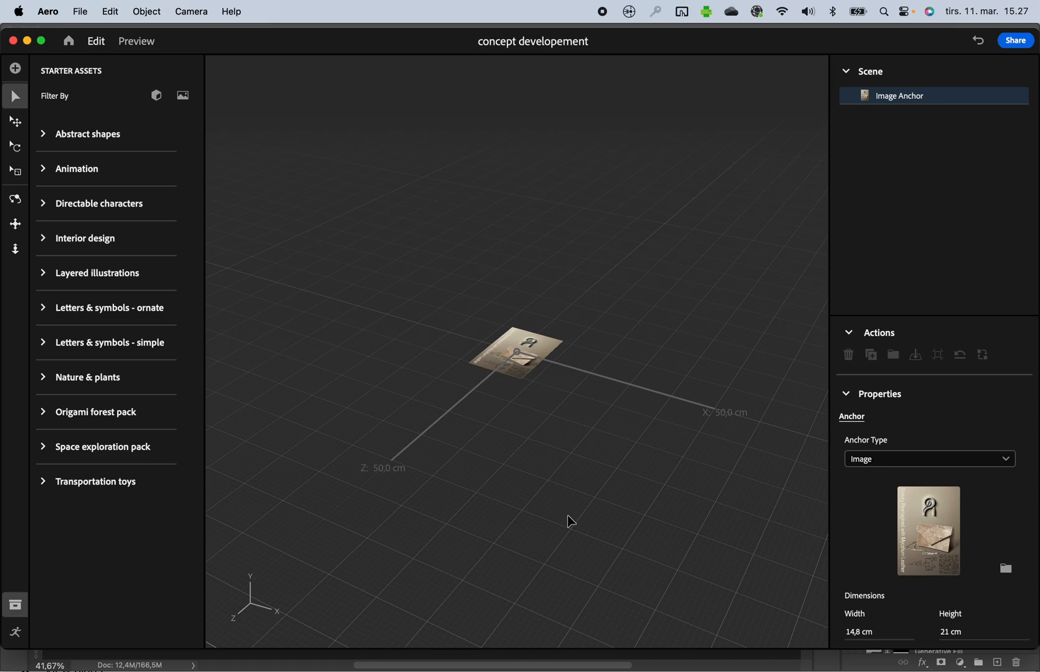
Switch the anchor type to Horizontal surface and back to Image, using Æra procuct card.jpg as the anchor image
click(936, 460)
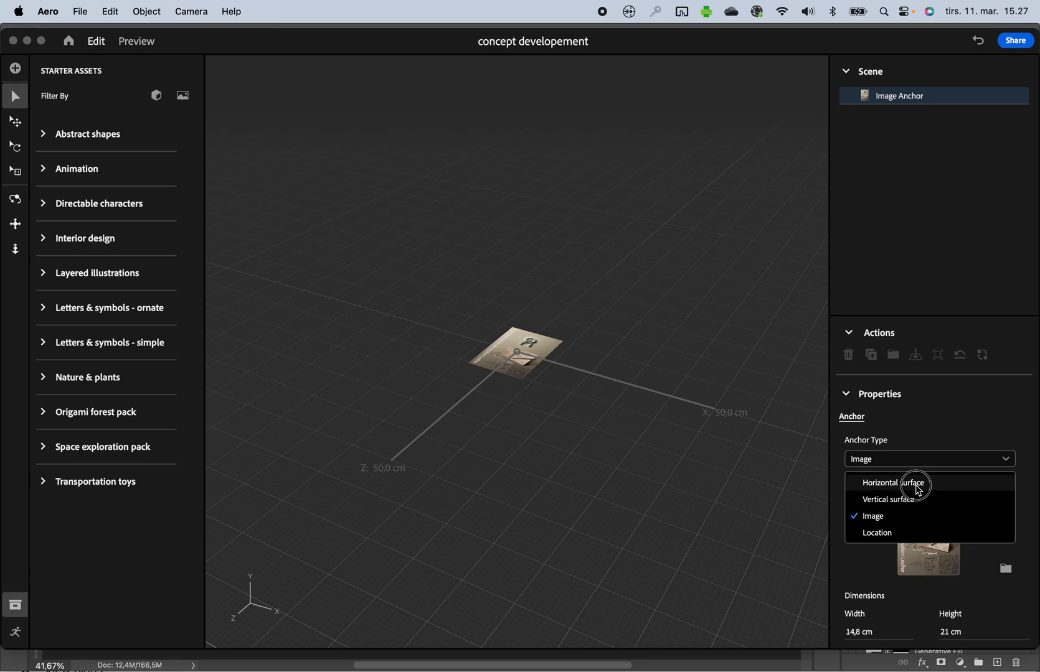
click(917, 483)
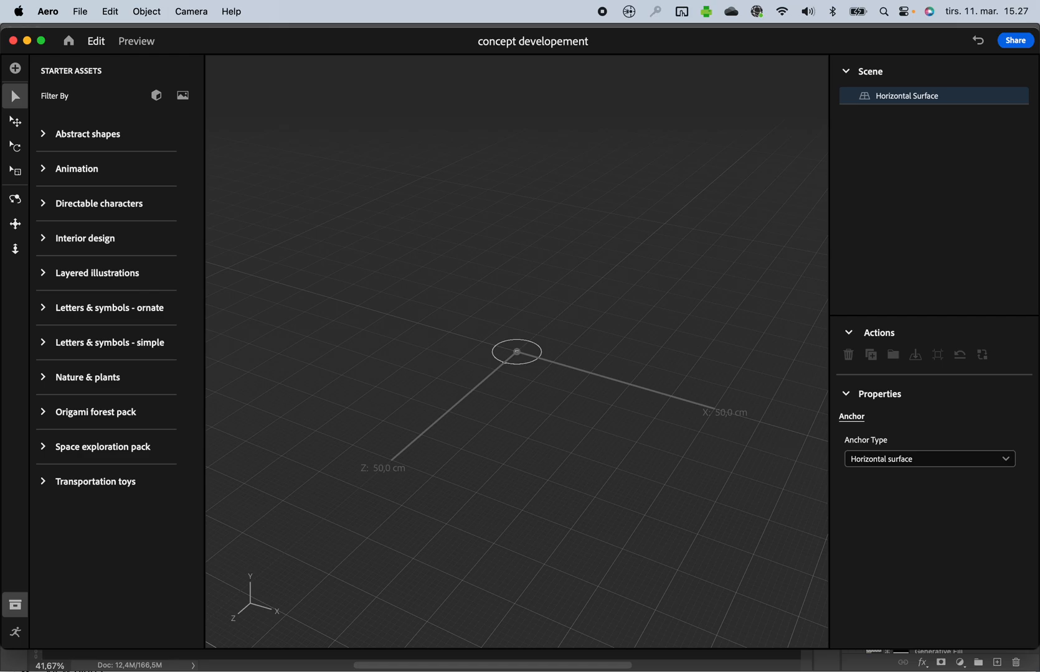
click(851, 459)
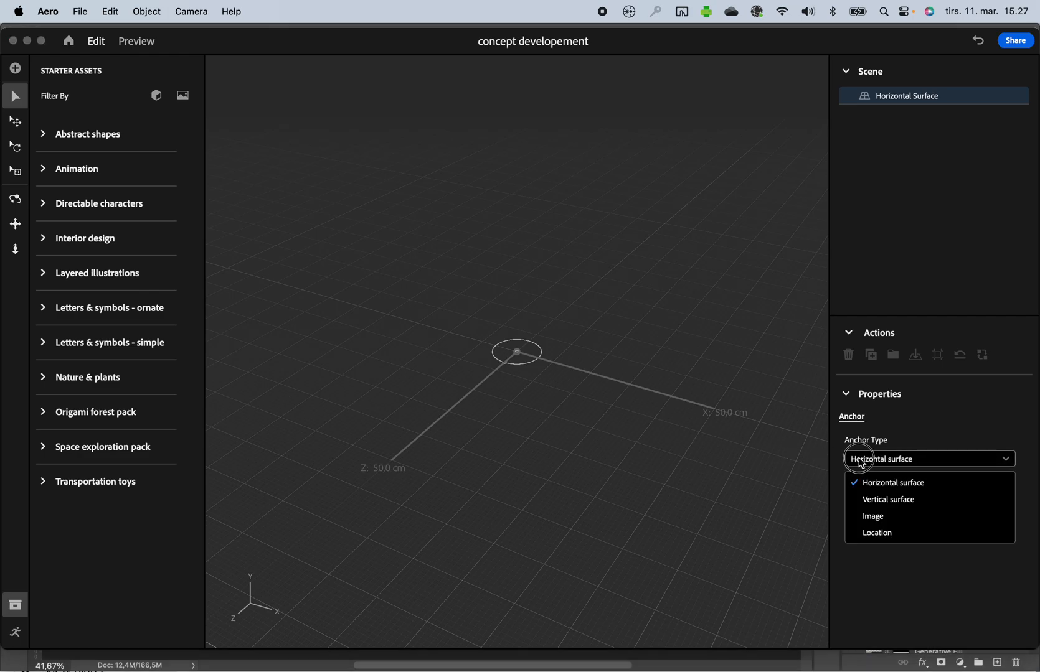
click(869, 516)
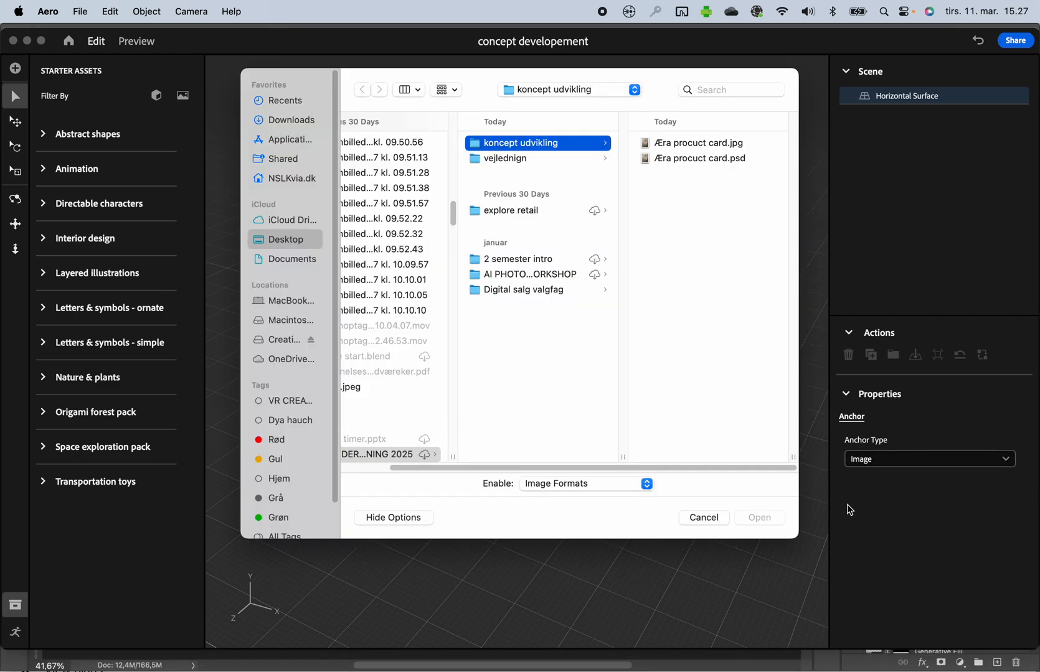
click(687, 144)
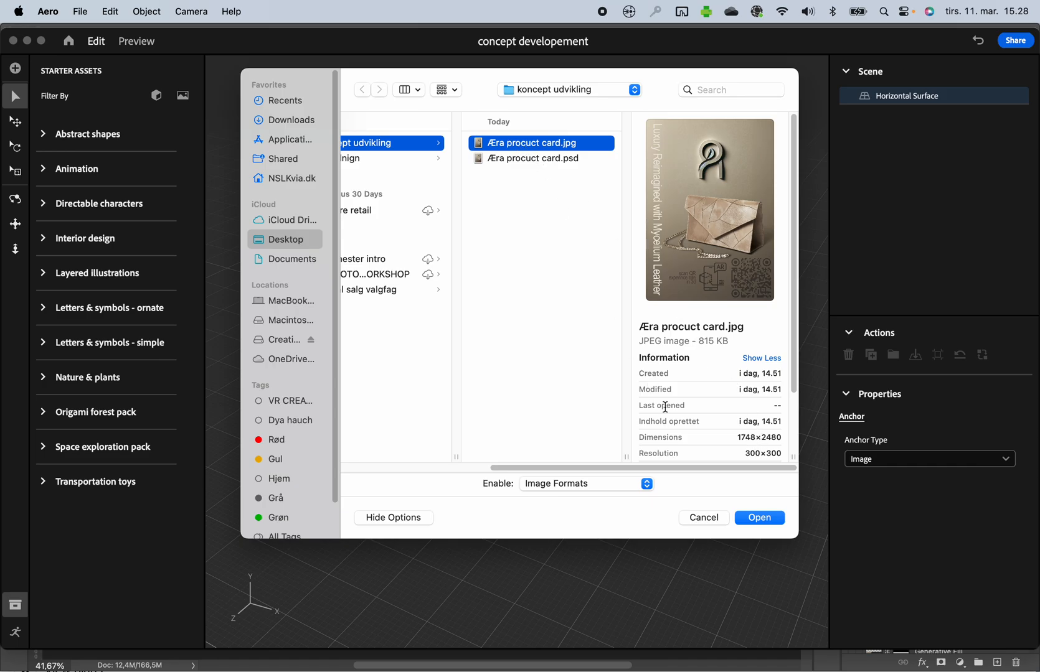
click(758, 518)
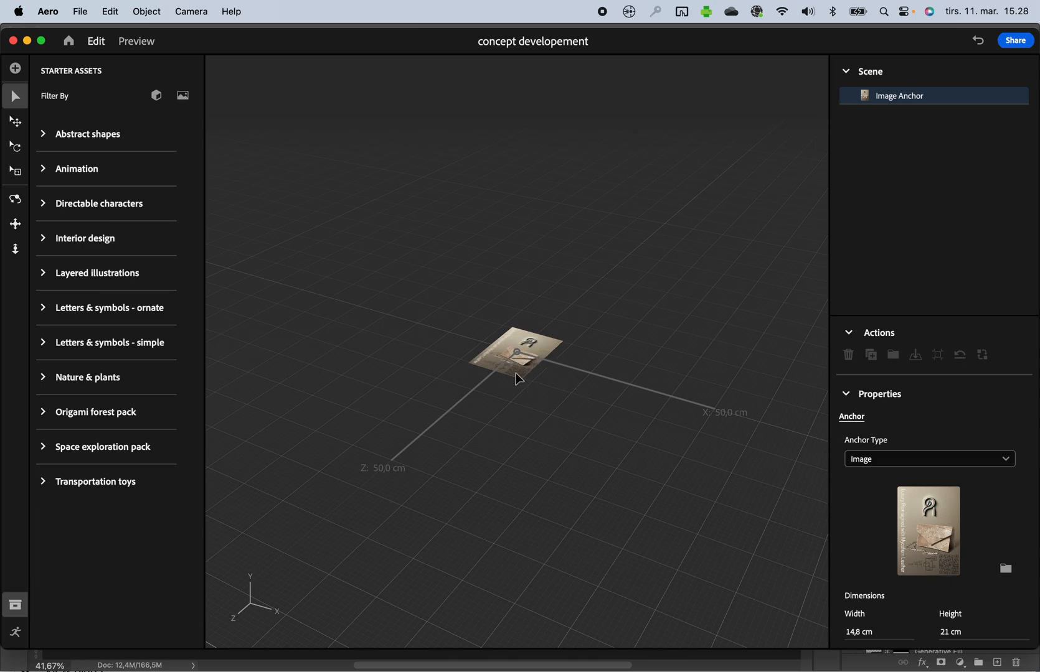
Import the Æra leather bag.glb model from the Downloads folder into the scene
scroll(517, 377, up, 3)
scroll(517, 376, up, 3)
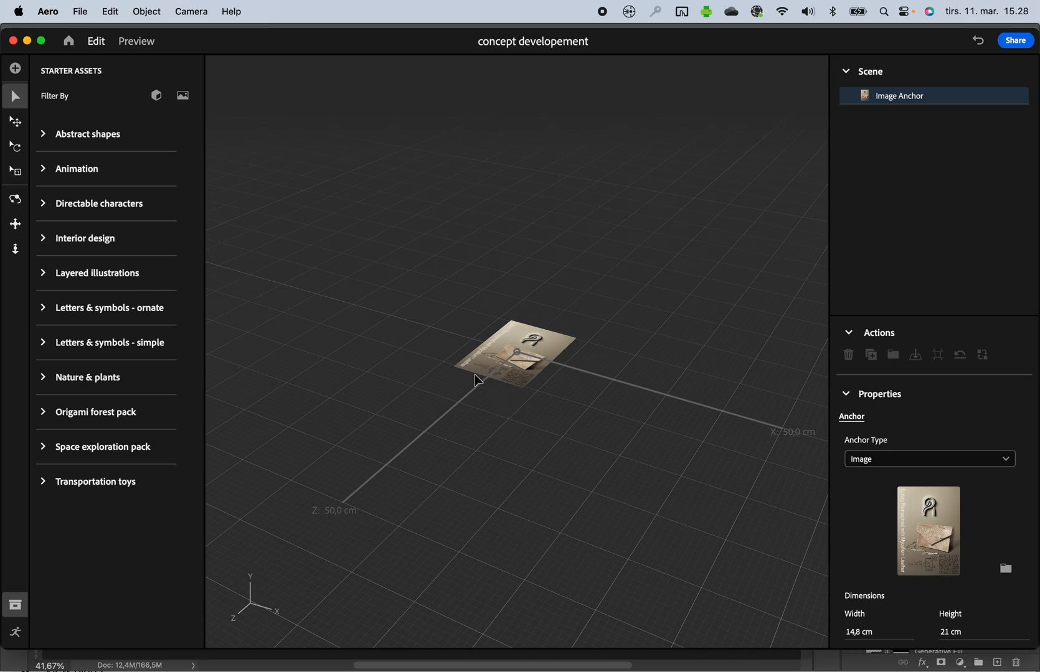
click(19, 72)
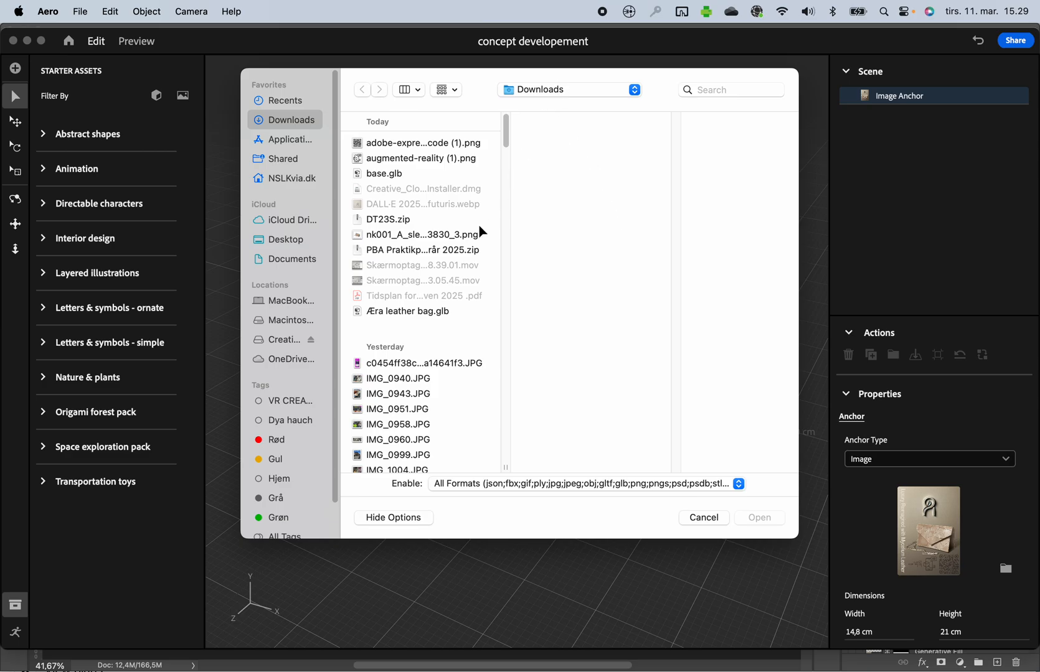
click(428, 312)
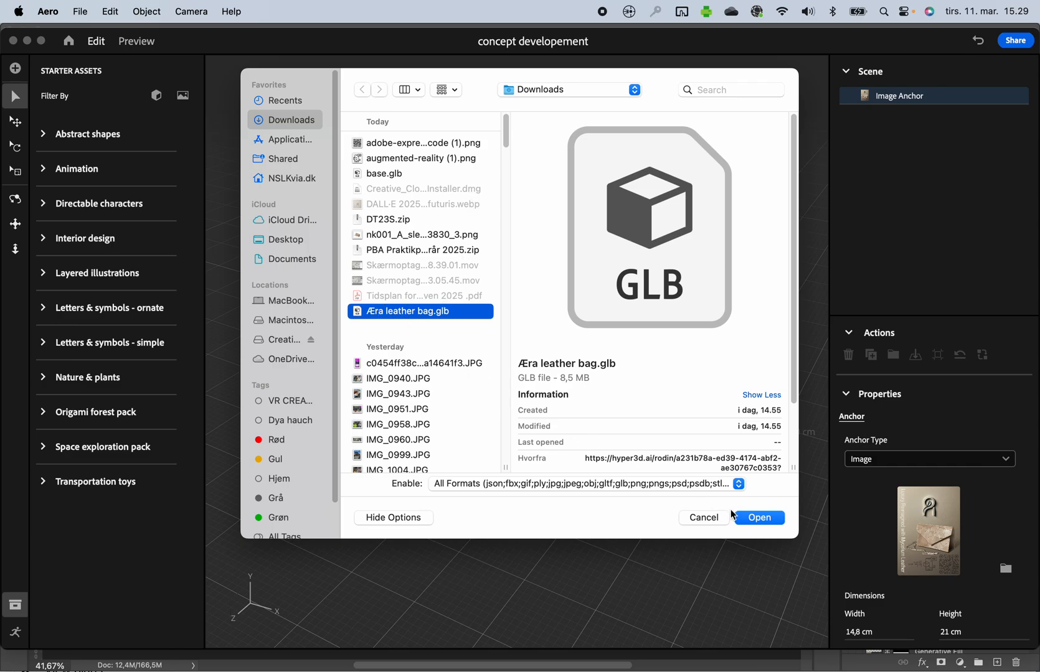
click(752, 519)
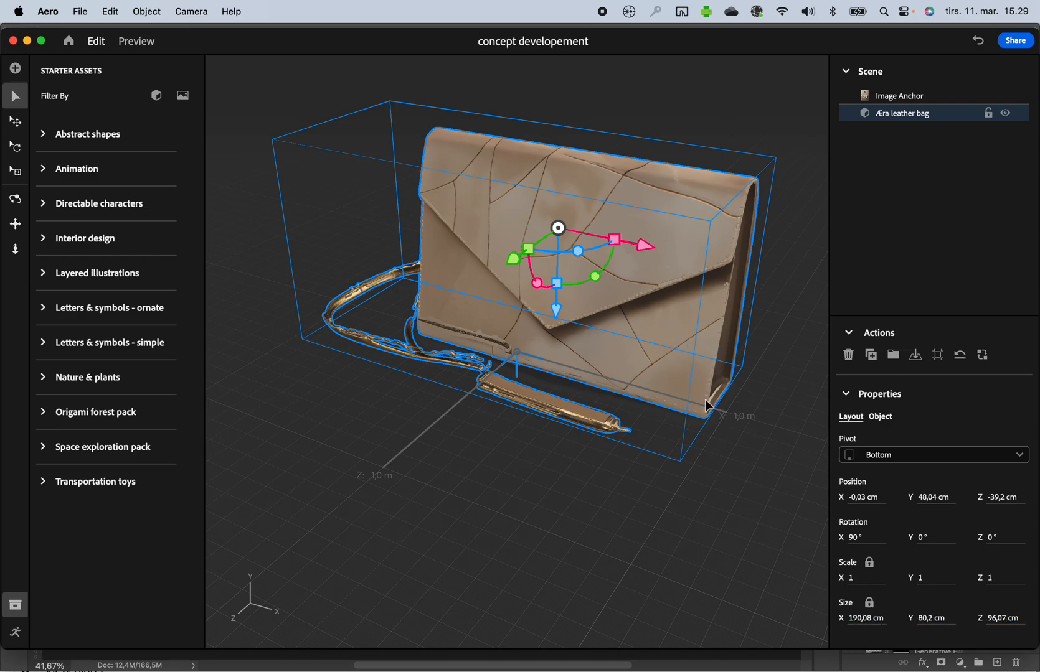
Scale the leather bag down uniformly to about 0.3 and try moving it onto the card
middle_drag(706, 404, 747, 450)
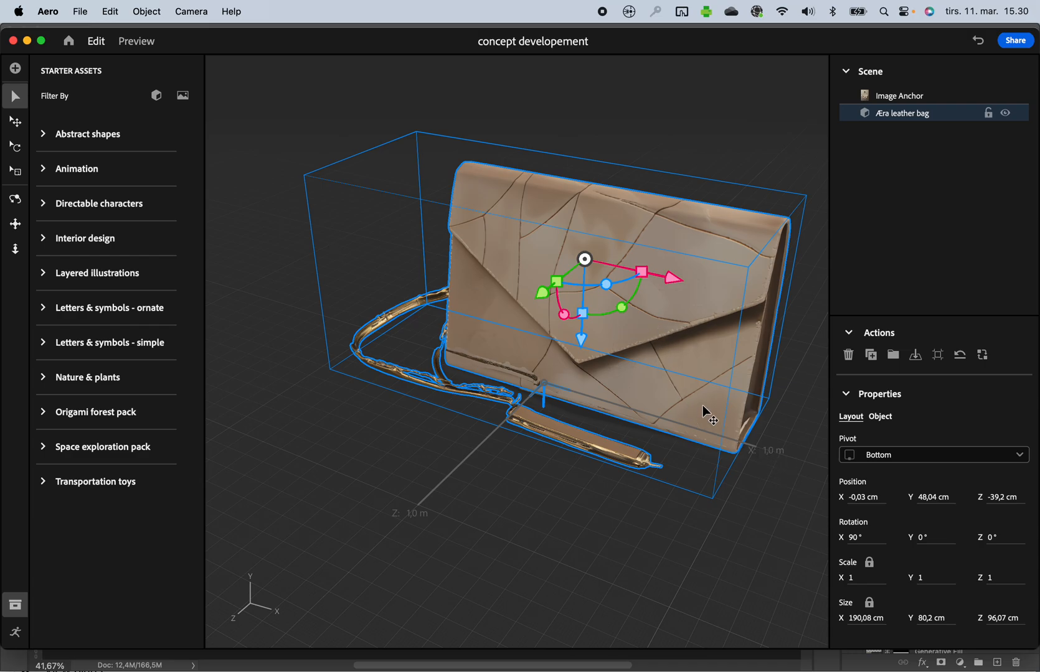
click(16, 173)
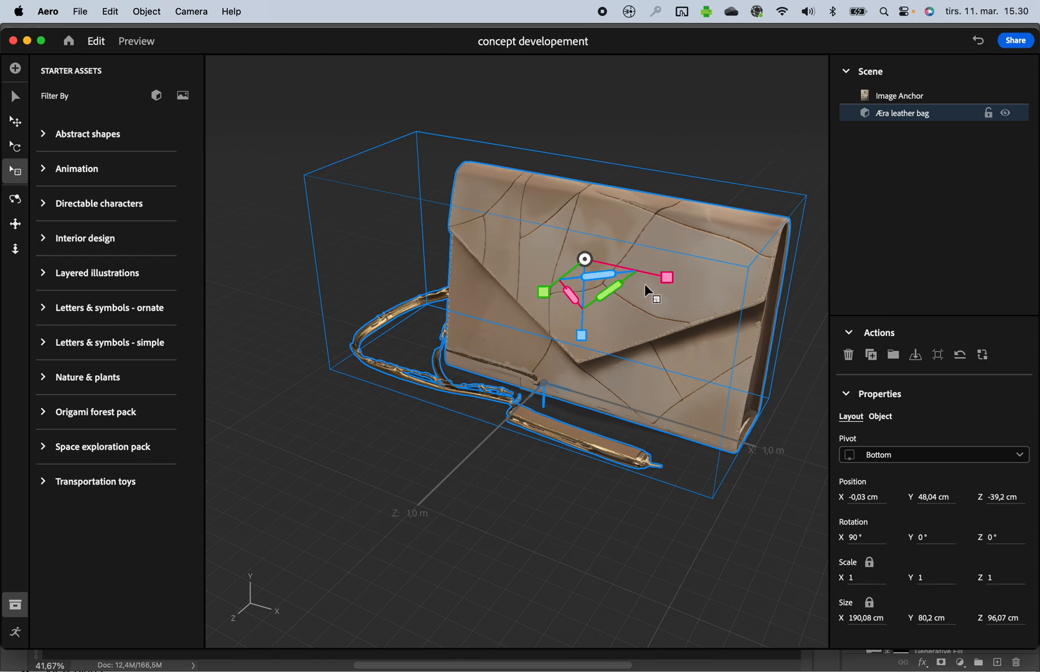
drag(610, 291, 643, 307)
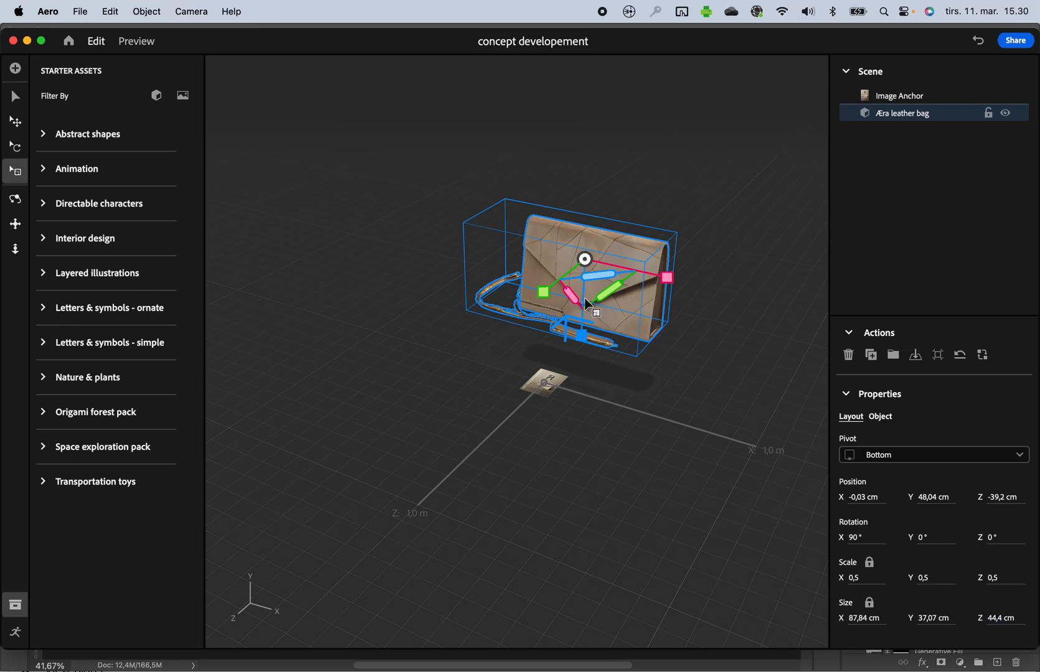
scroll(582, 304, down, 1)
scroll(583, 305, up, 2)
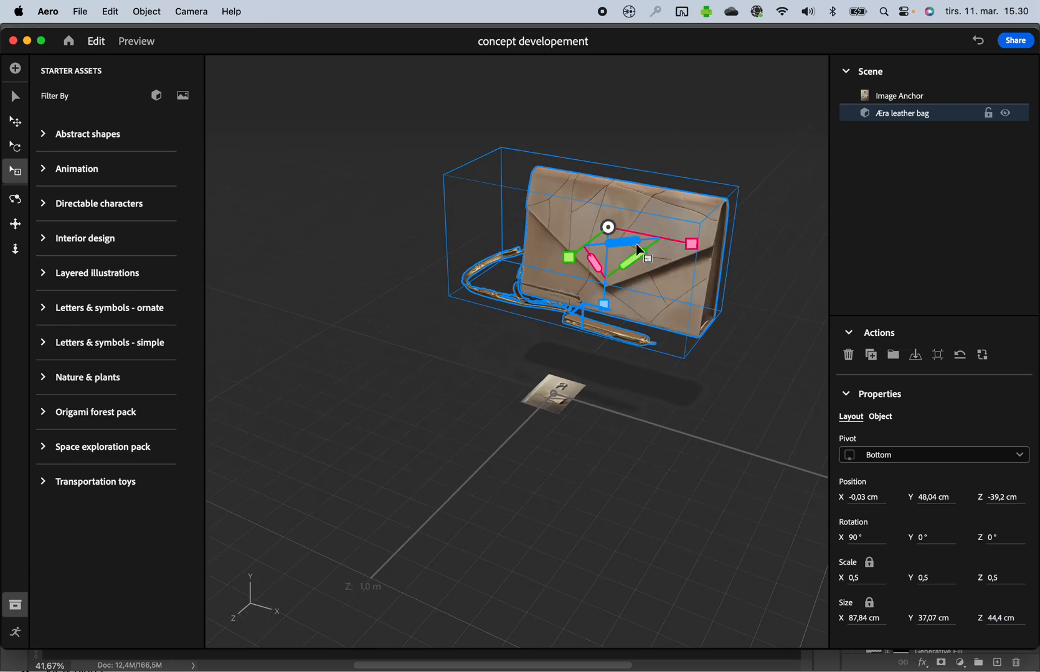
drag(630, 261, 559, 378)
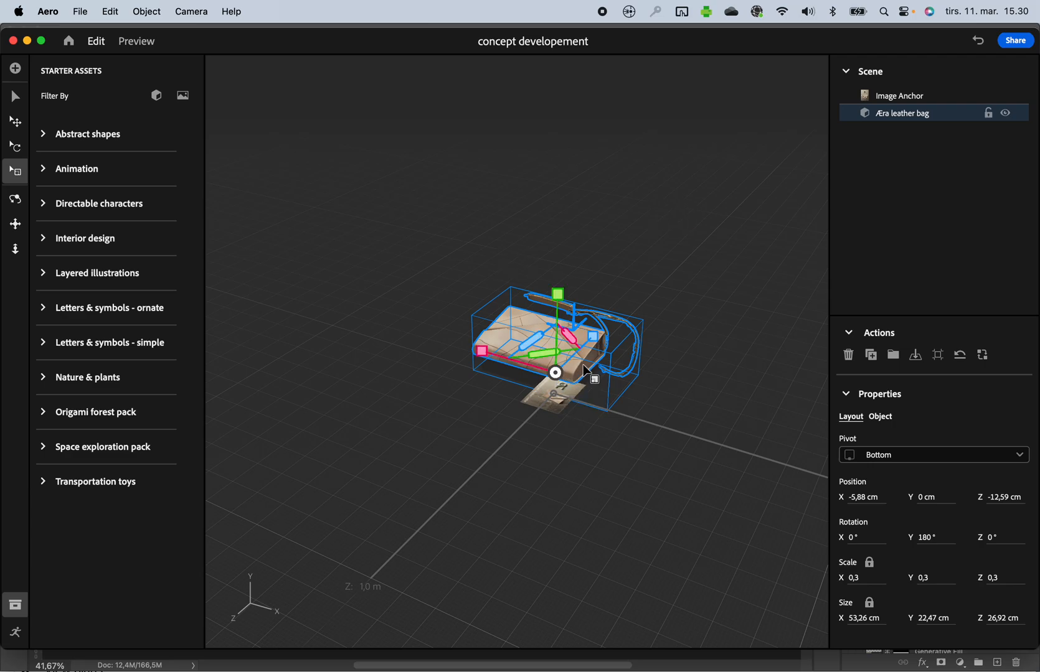
Undo the bag's surface-aligned move, and try the same kind of move once more before undoing it too
key(super+z)
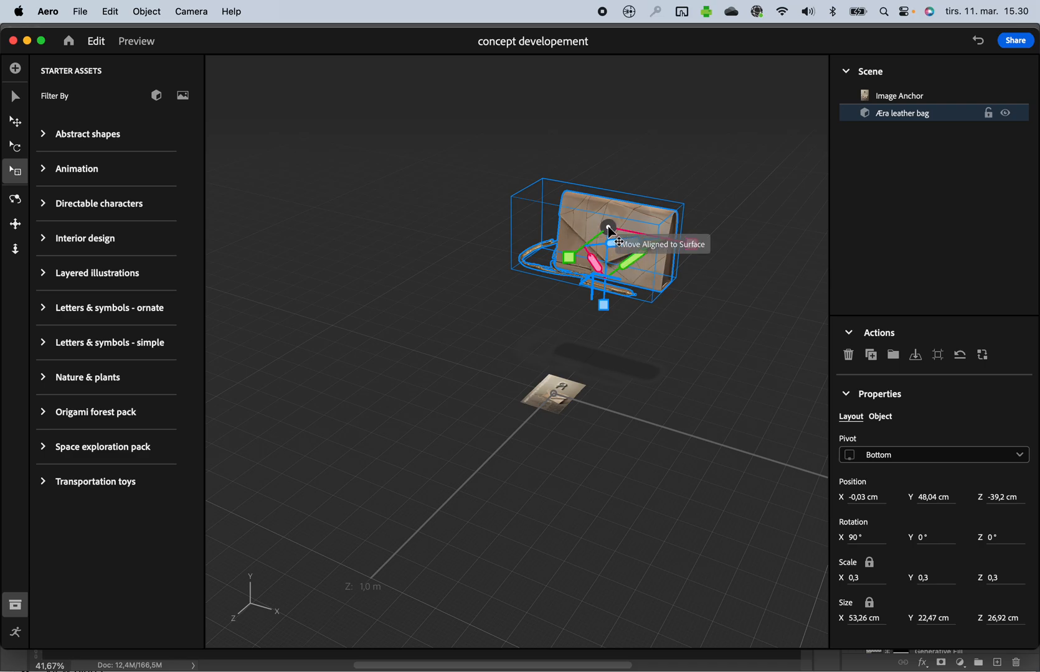
drag(608, 229, 567, 328)
key(super+z)
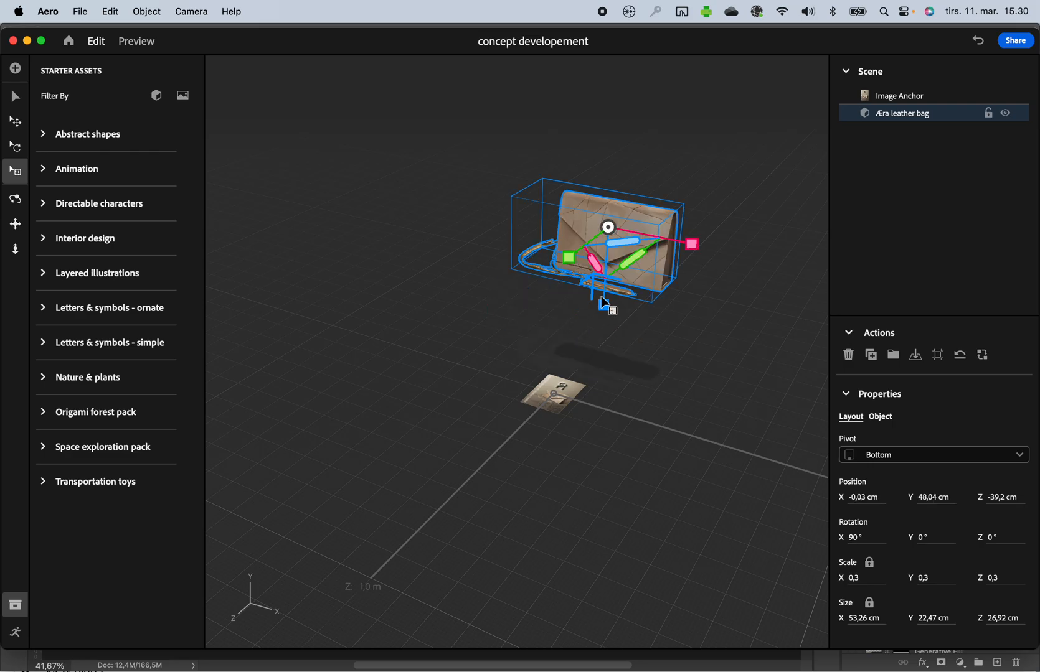
Move the bag horizontally closer to the image anchor, to about X 6.47 cm and Z -8.64 cm
scroll(596, 295, down, 1)
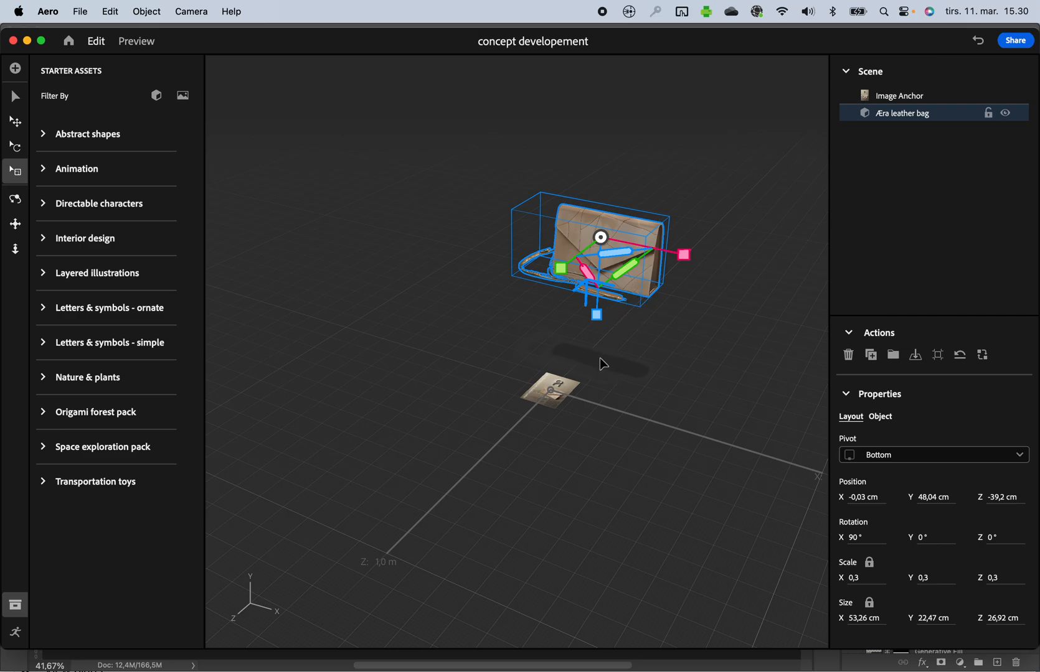
click(13, 122)
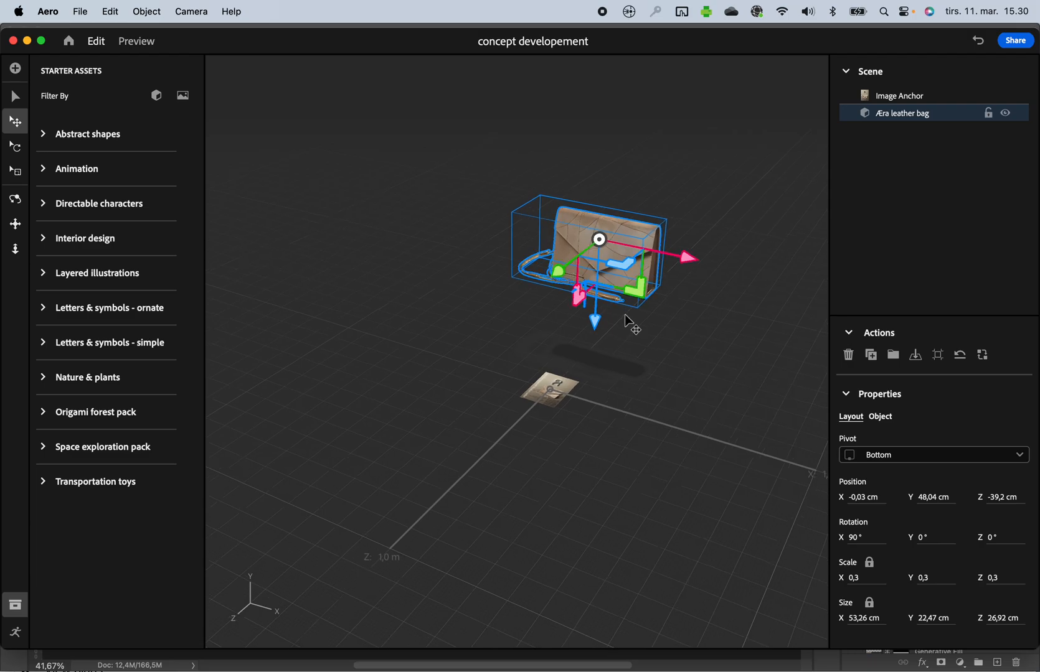
scroll(627, 317, up, 4)
middle_drag(654, 356, 565, 422)
right_drag(566, 422, 591, 402)
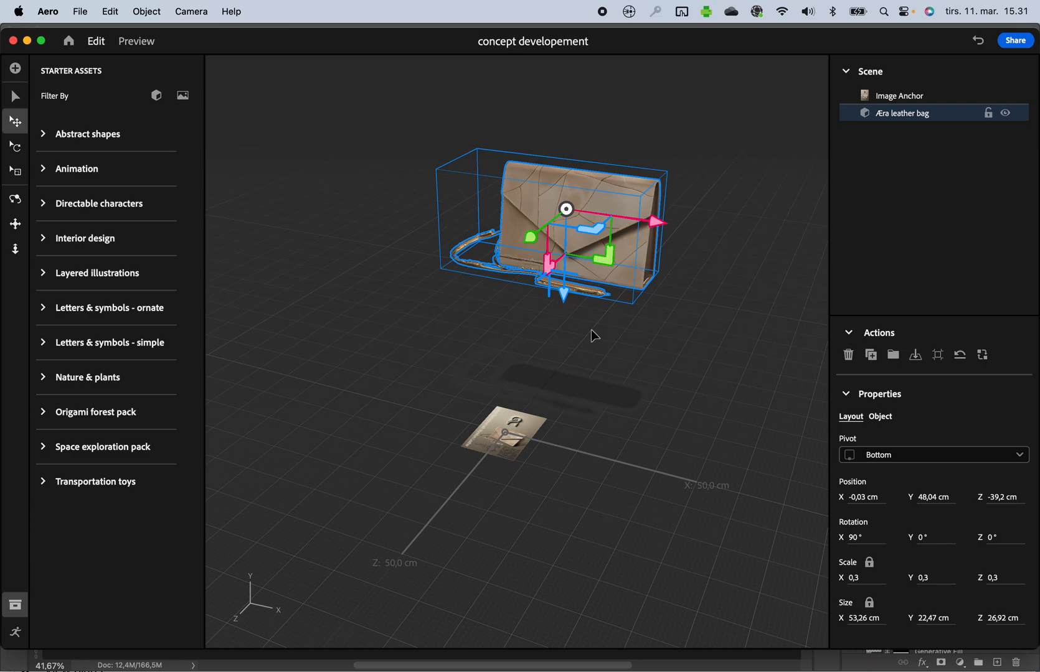
scroll(592, 331, up, 5)
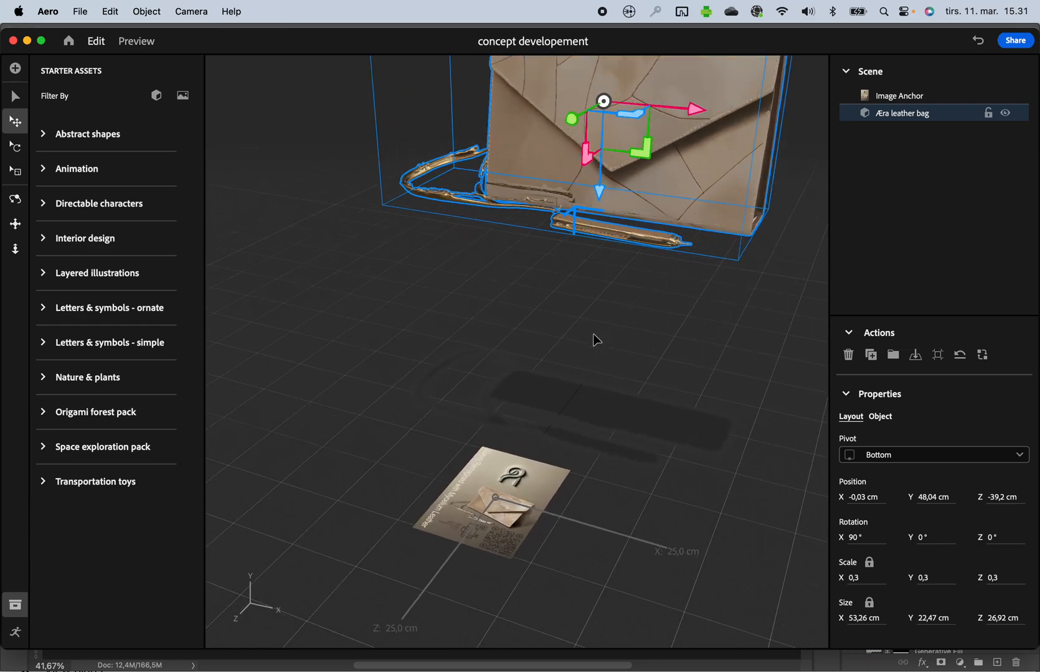
scroll(595, 337, up, 2)
scroll(597, 339, down, 5)
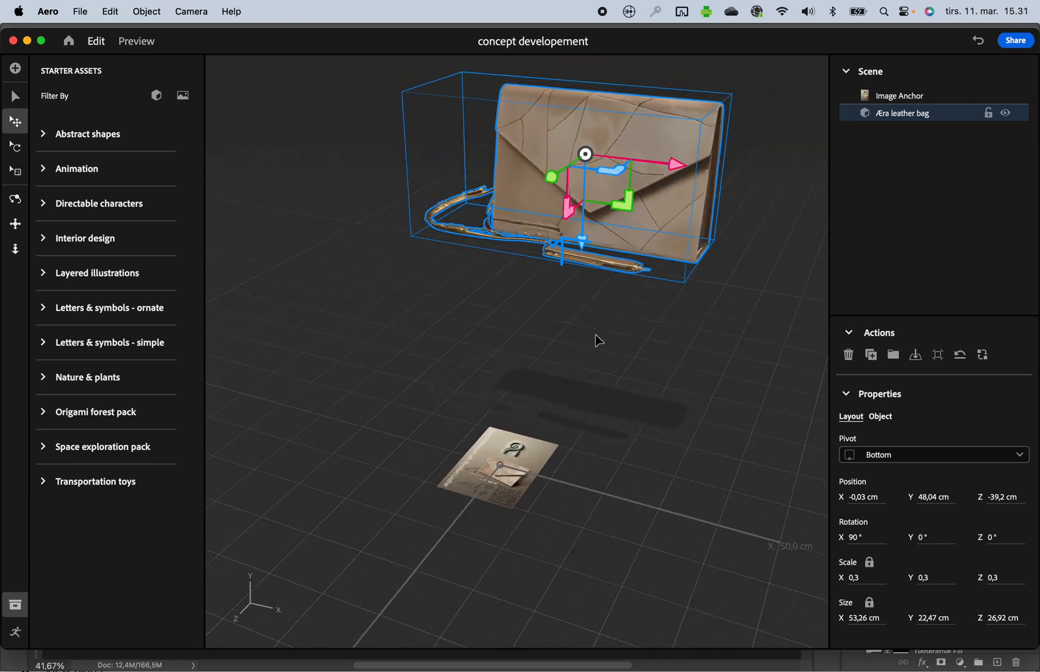
scroll(595, 335, down, 1)
middle_drag(598, 333, 574, 391)
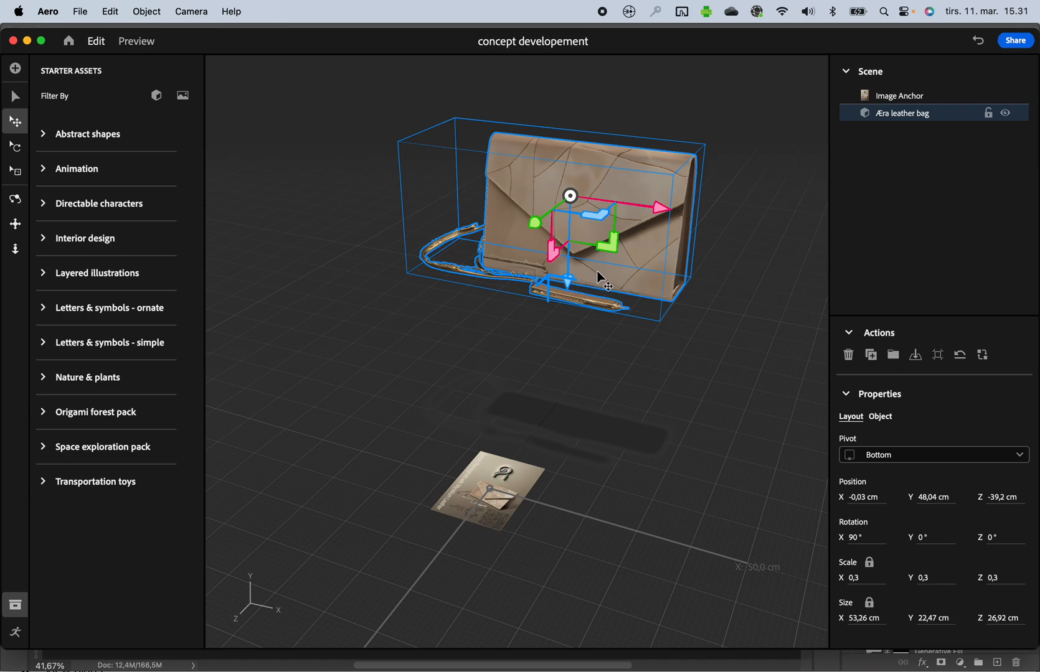
drag(626, 283, 531, 302)
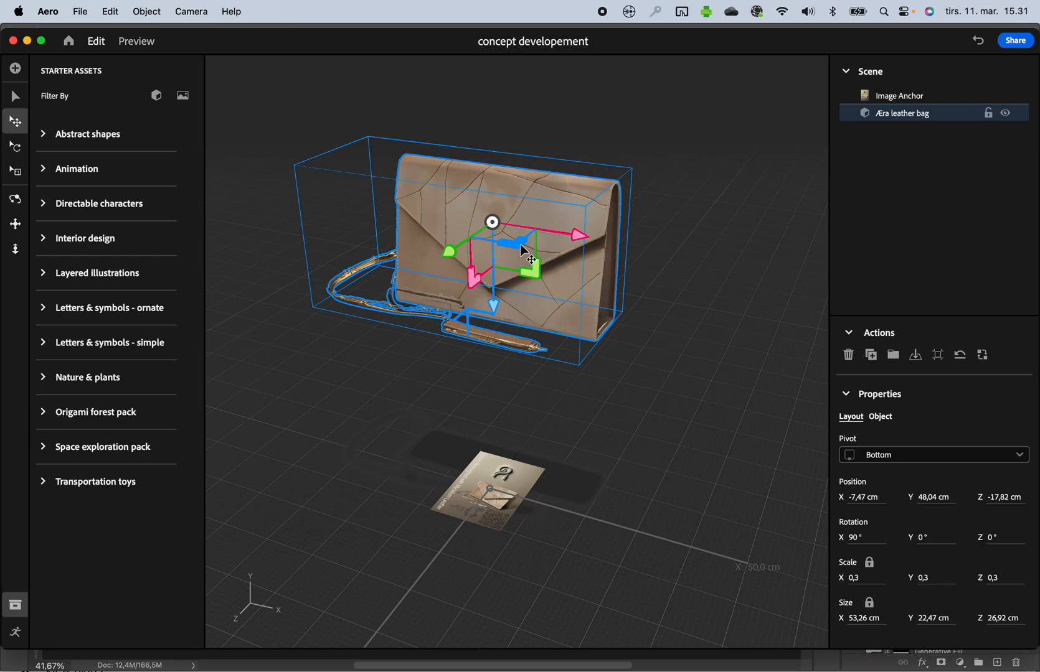
drag(520, 244, 573, 274)
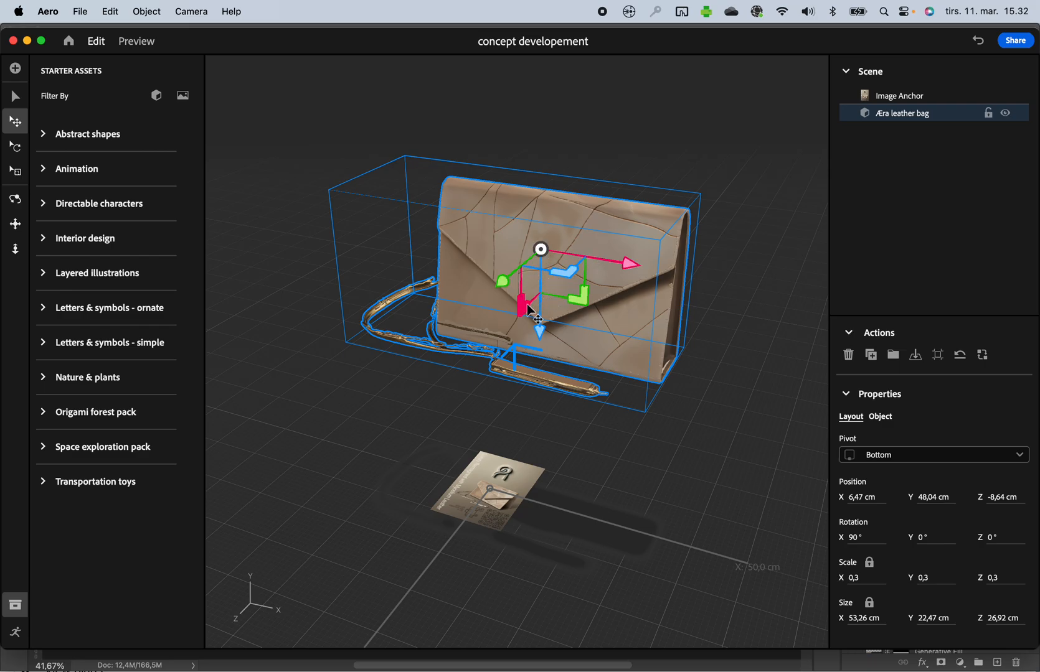
Lower the bag onto the card's ground plane, to about Y 13.38 cm and Z -1.23 cm
drag(526, 308, 530, 498)
middle_drag(581, 524, 564, 297)
mouse_move(564, 297)
right_down()
mouse_move(559, 221)
mouse_move(570, 280)
right_up()
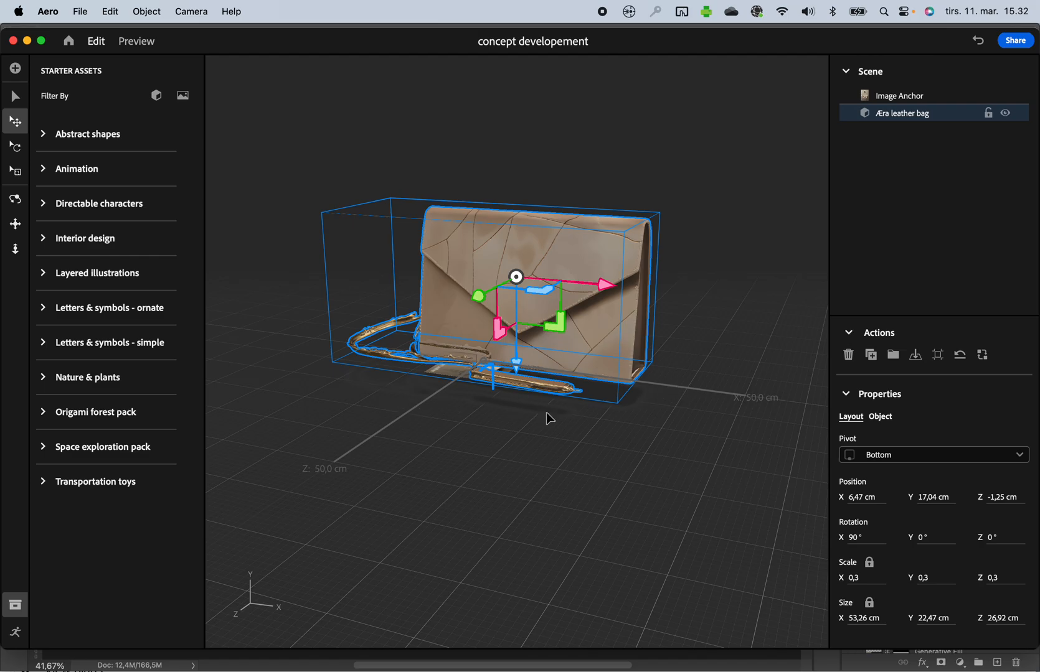
right_drag(528, 360, 514, 310)
drag(521, 366, 519, 389)
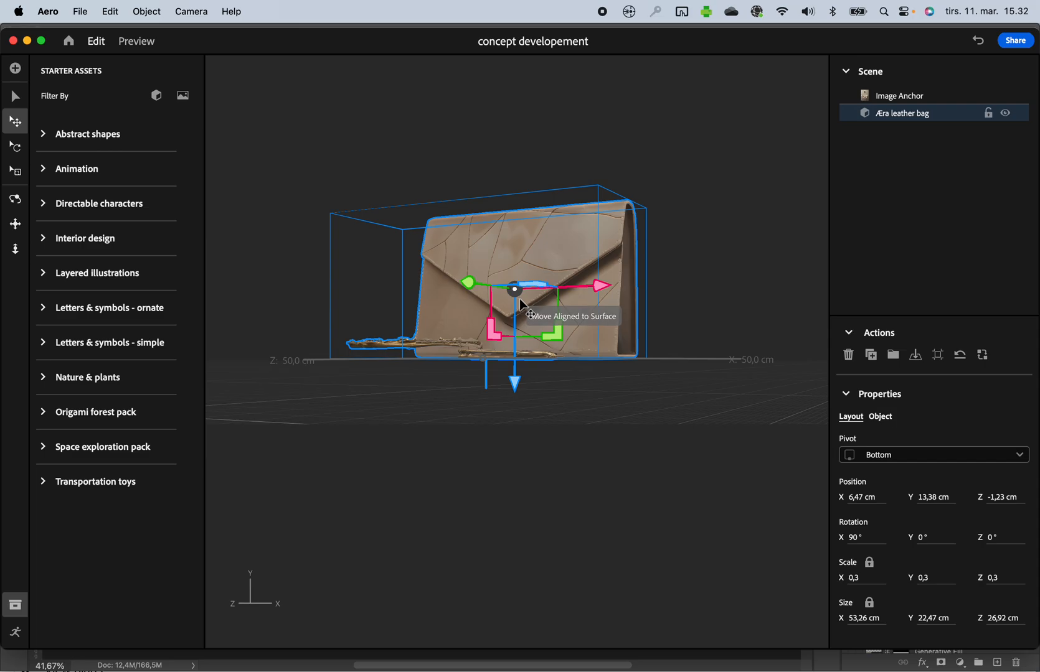
Set the bag's Z size to 12 cm
middle_drag(519, 299, 520, 402)
right_drag(520, 375, 557, 433)
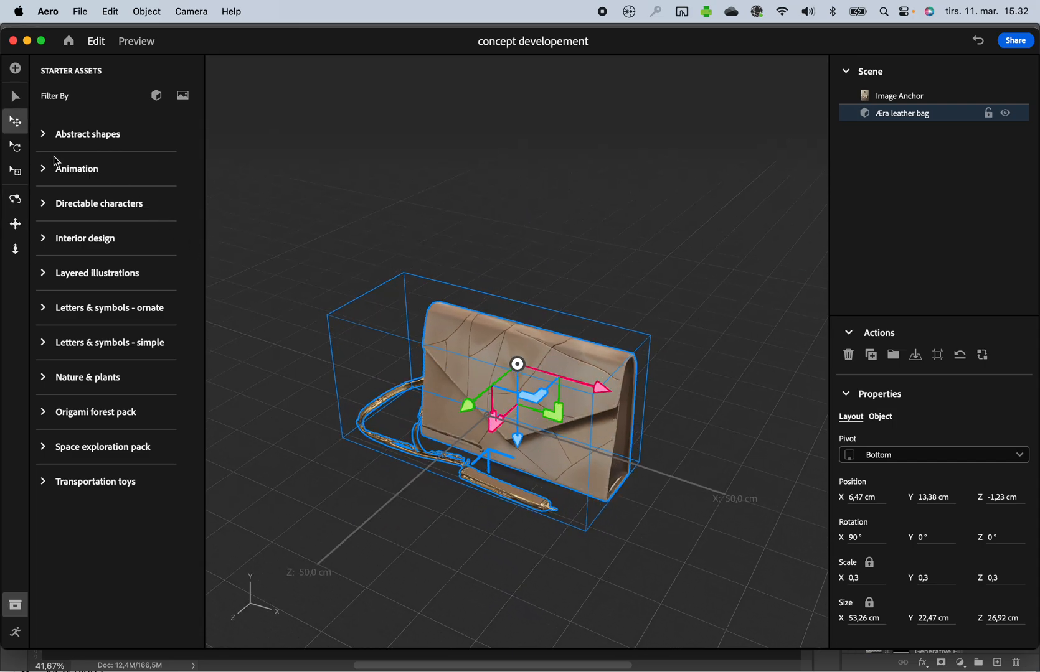
click(15, 172)
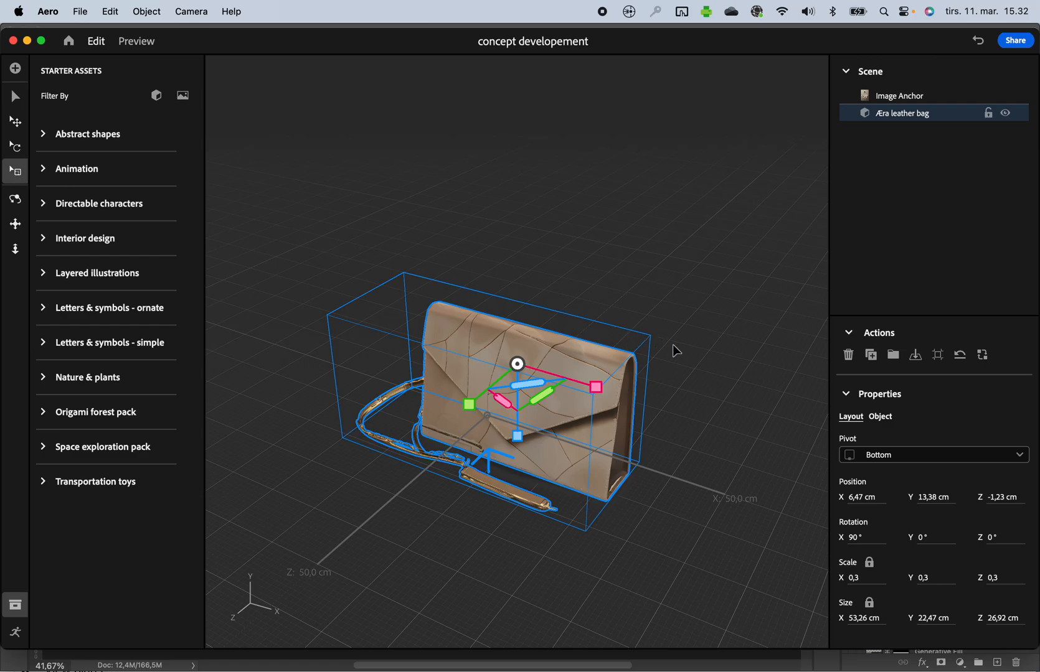
click(996, 621)
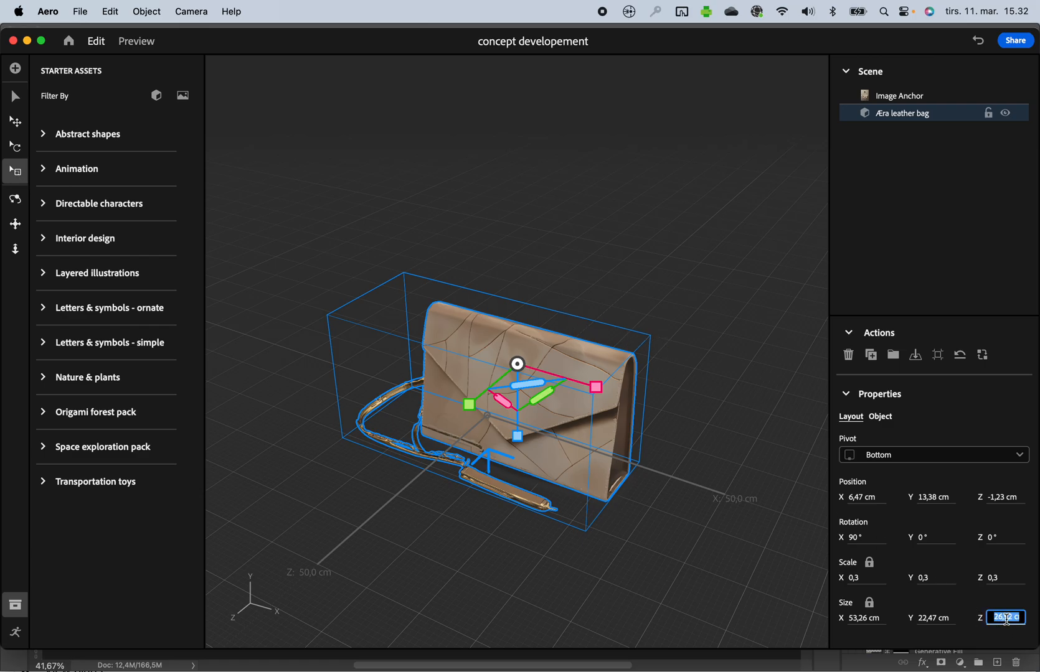
text(12)
key(Return)
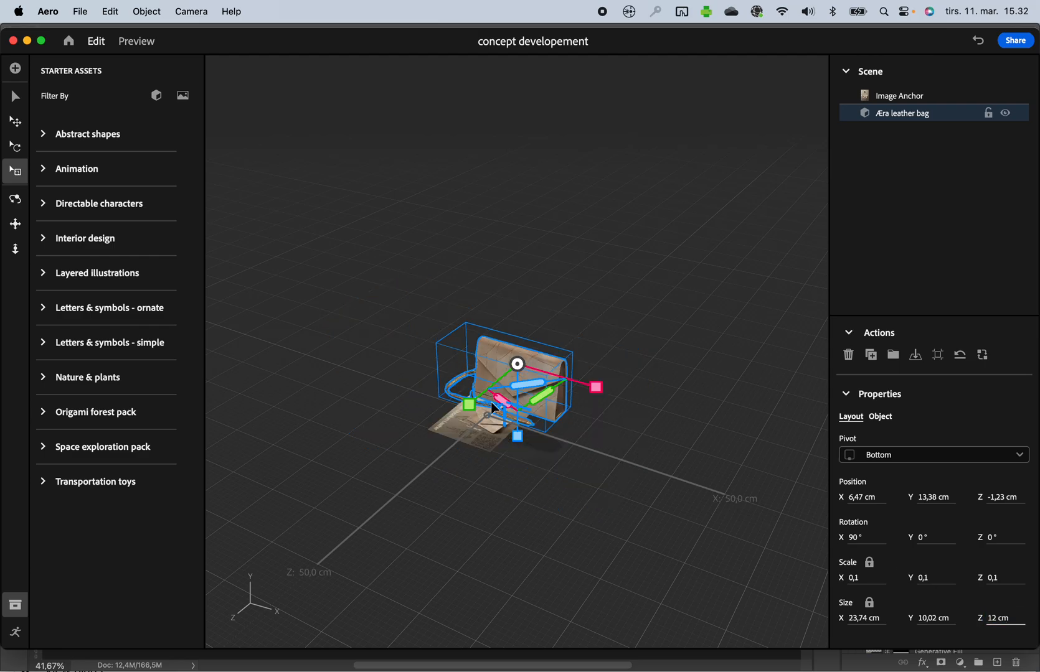
Move the bag forward along the Z axis over the card, to about Z 8.23 cm
scroll(493, 405, up, 5)
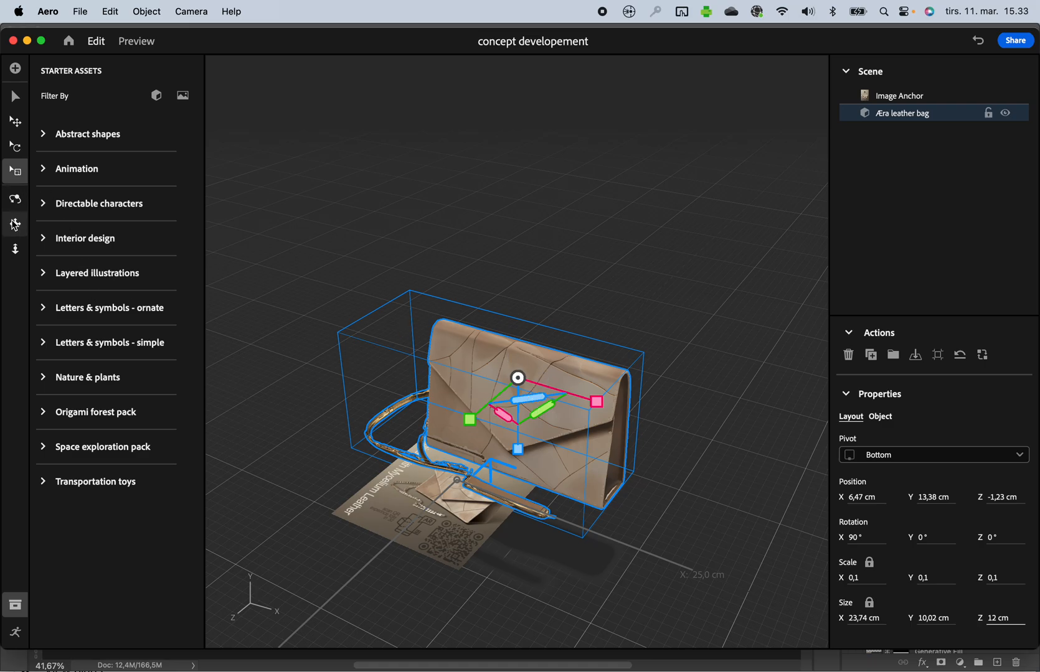
click(16, 121)
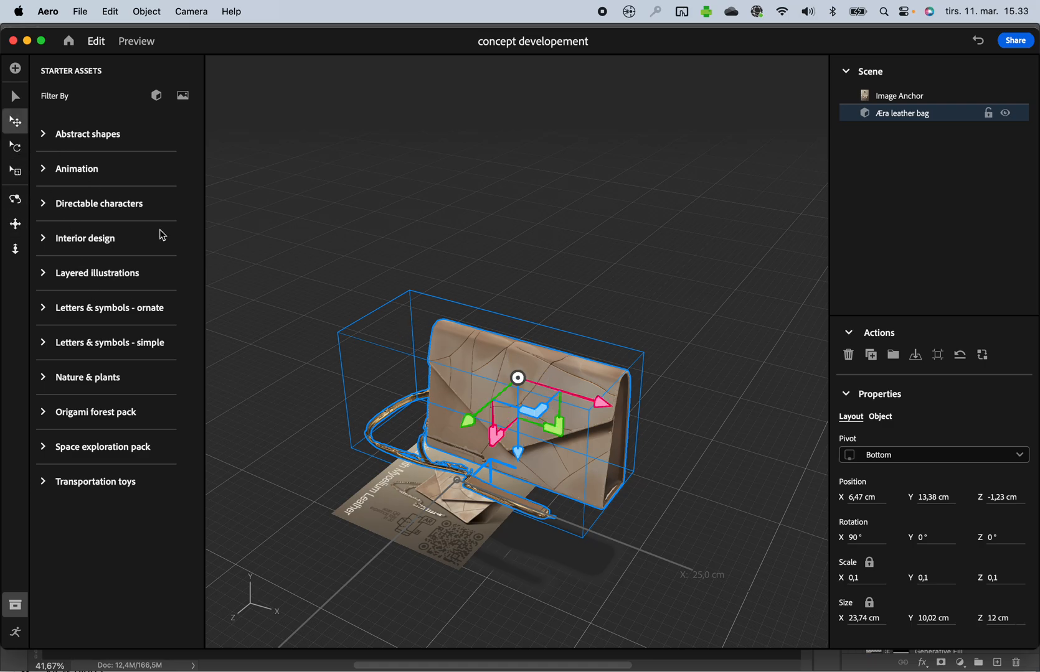
drag(475, 413, 410, 489)
middle_drag(432, 482, 435, 302)
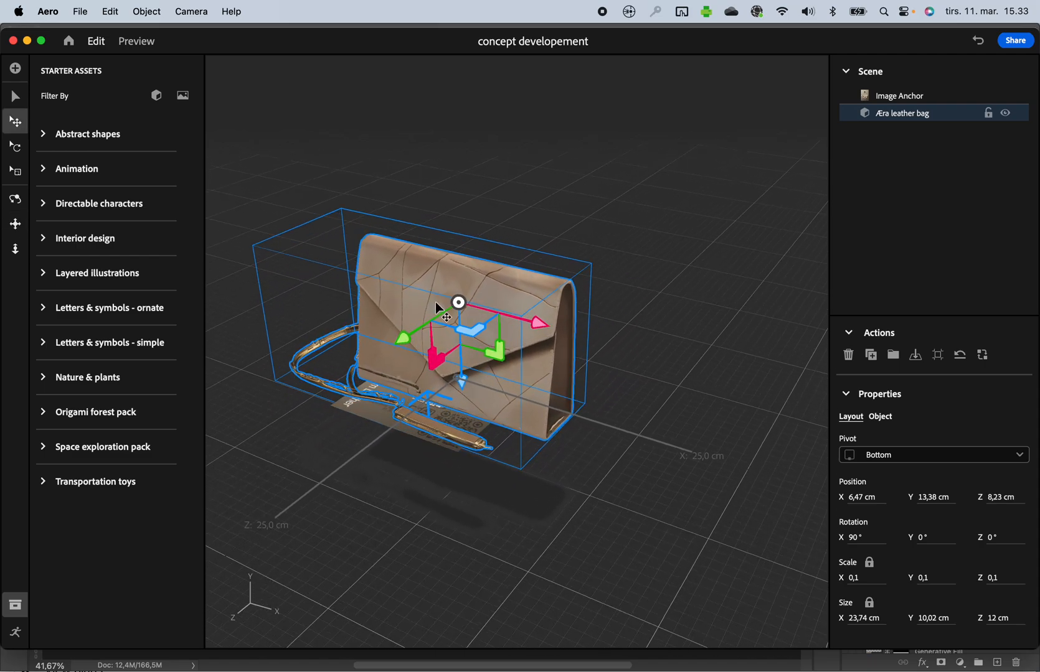
middle_drag(468, 372, 492, 369)
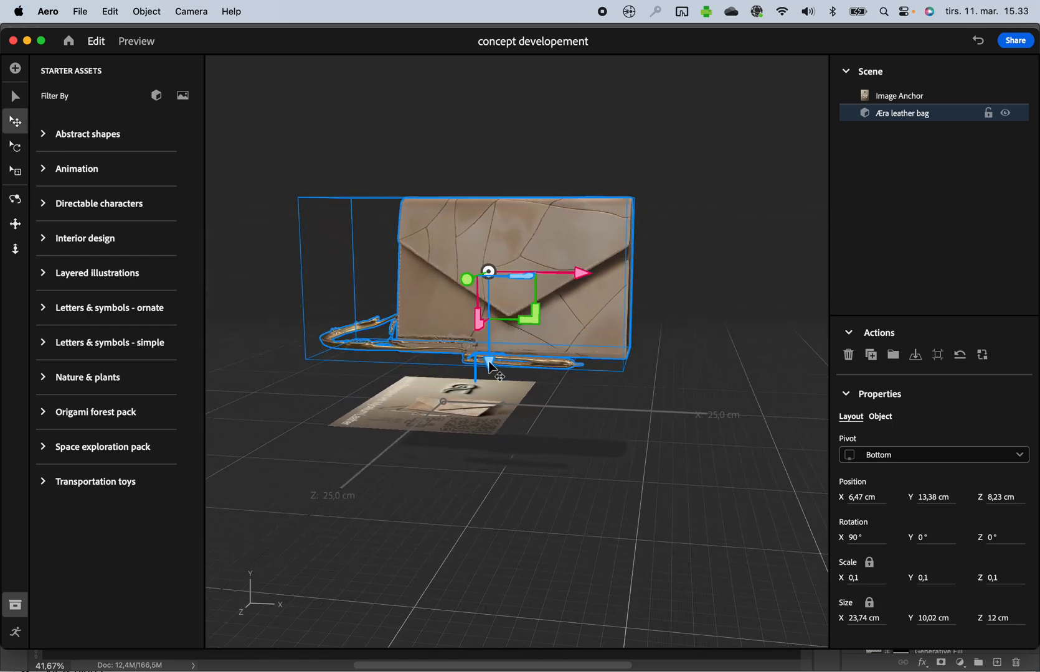
Lower the bag to about Y 6.81 cm and move it over the card, to about X -1.03 cm and Z -4.55 cm
drag(491, 364, 485, 442)
middle_drag(485, 442, 429, 486)
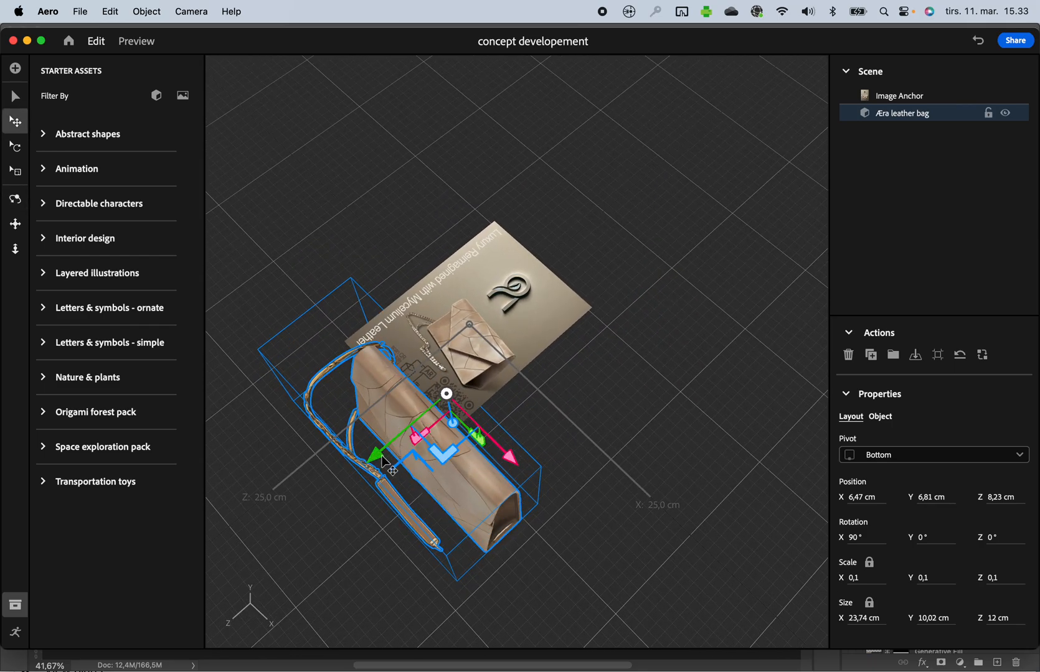
drag(384, 461, 496, 366)
drag(608, 370, 562, 322)
middle_drag(471, 304, 542, 252)
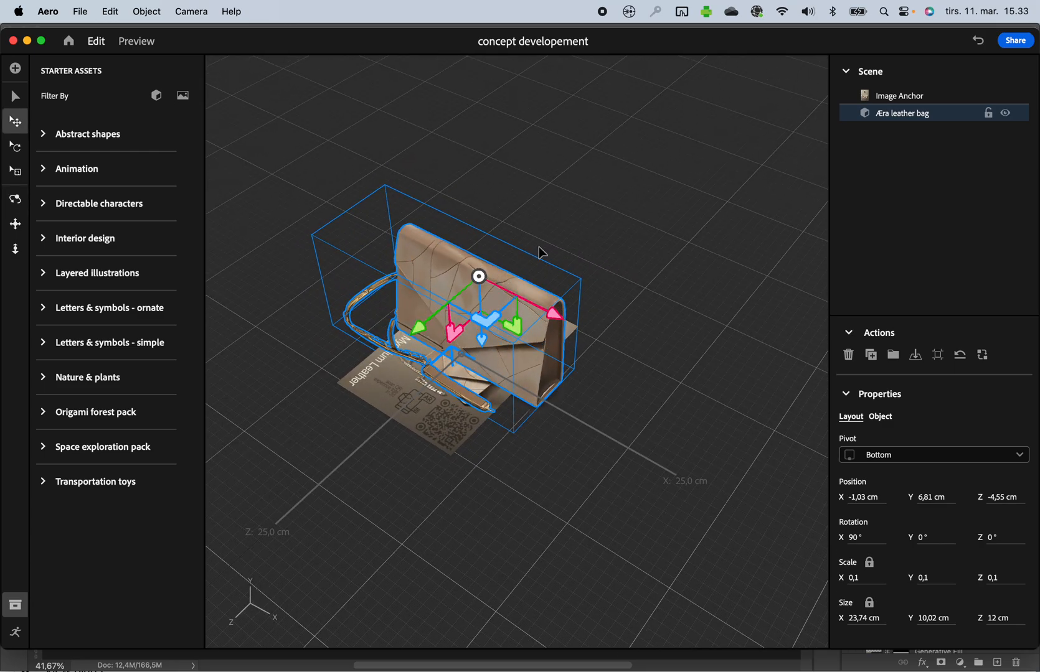
click(627, 269)
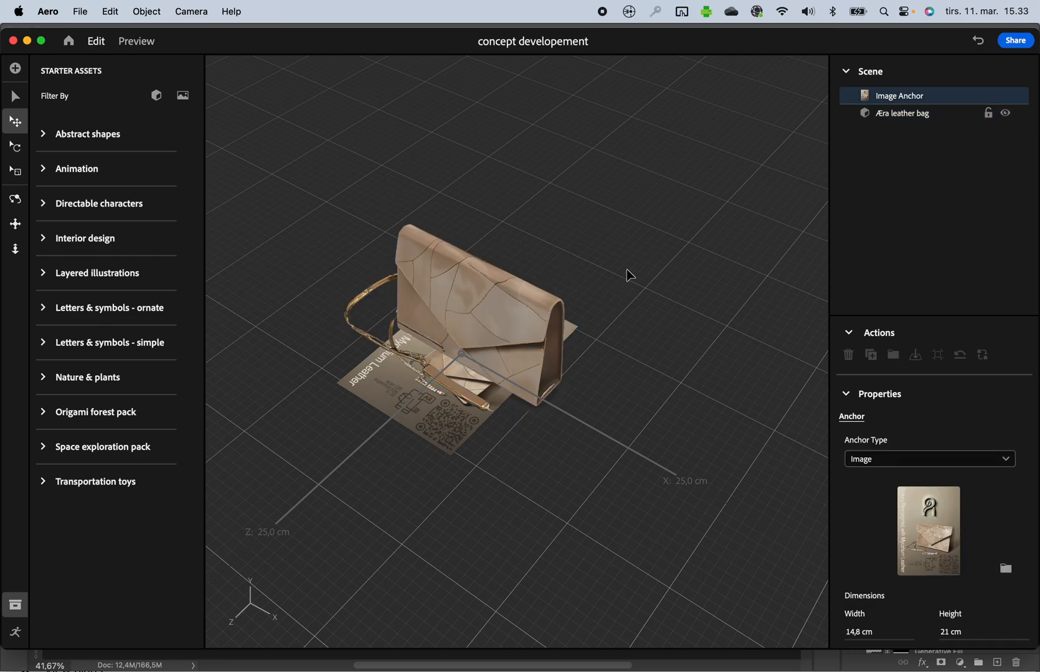
middle_drag(543, 315, 727, 309)
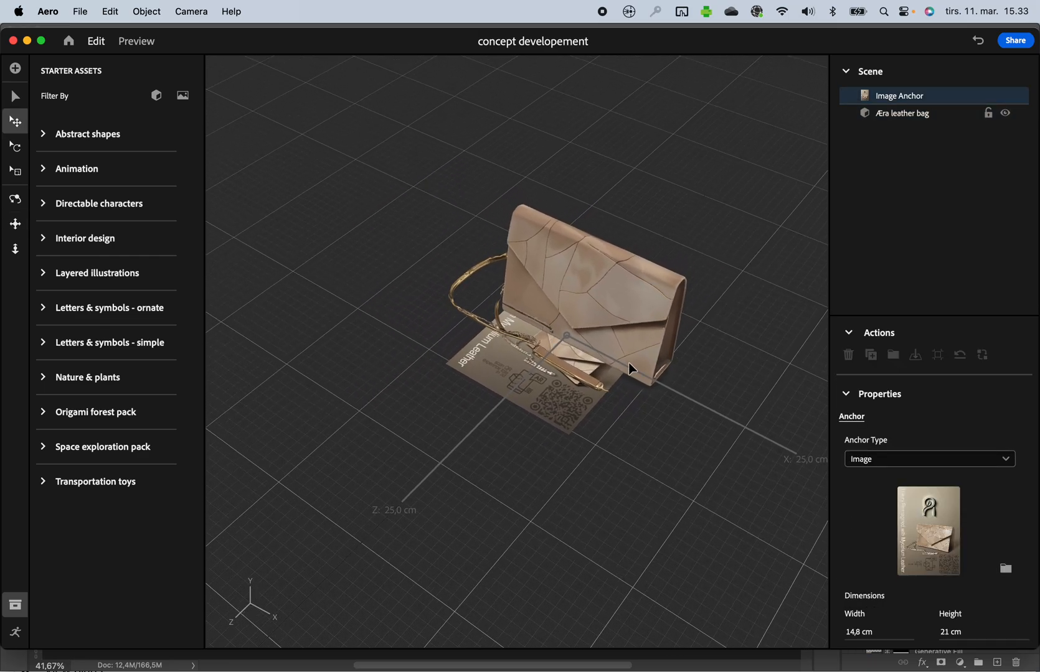
middle_drag(630, 369, 584, 362)
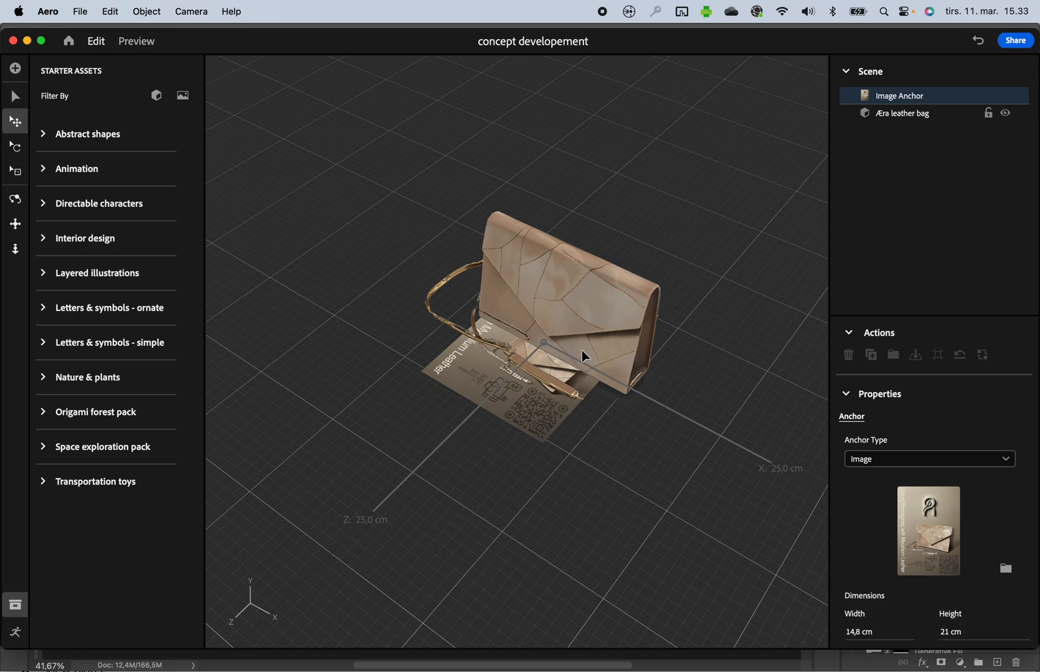
Shift the bag slightly along the X axis, to about X -2.85 cm
click(545, 328)
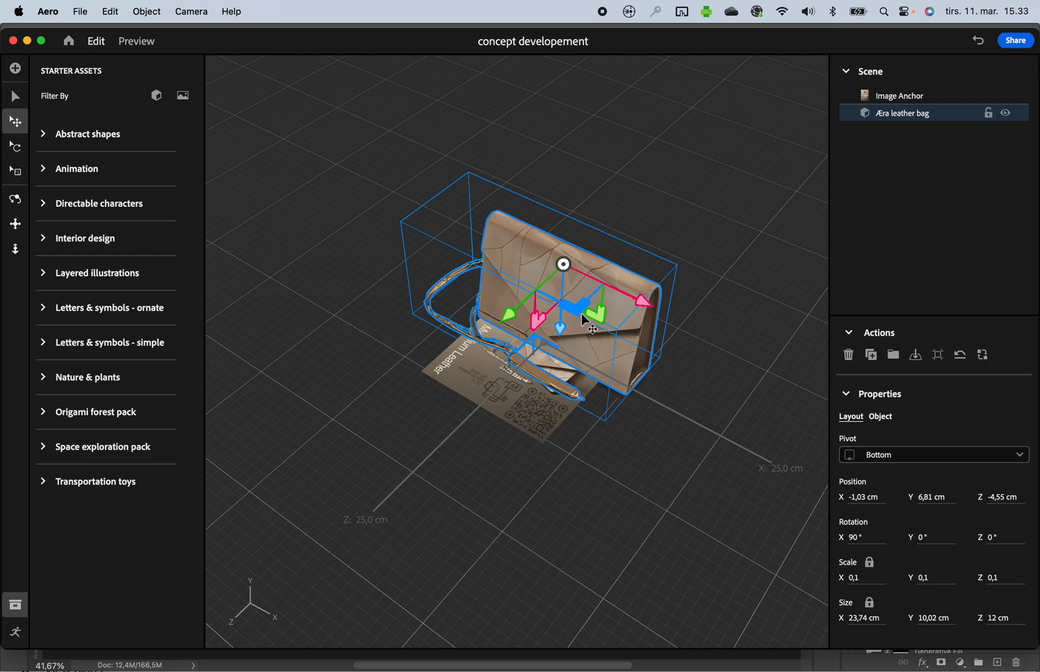
mouse_move(648, 302)
mouse_down()
mouse_move(622, 280)
mouse_move(636, 295)
mouse_up()
middle_drag(558, 319, 537, 373)
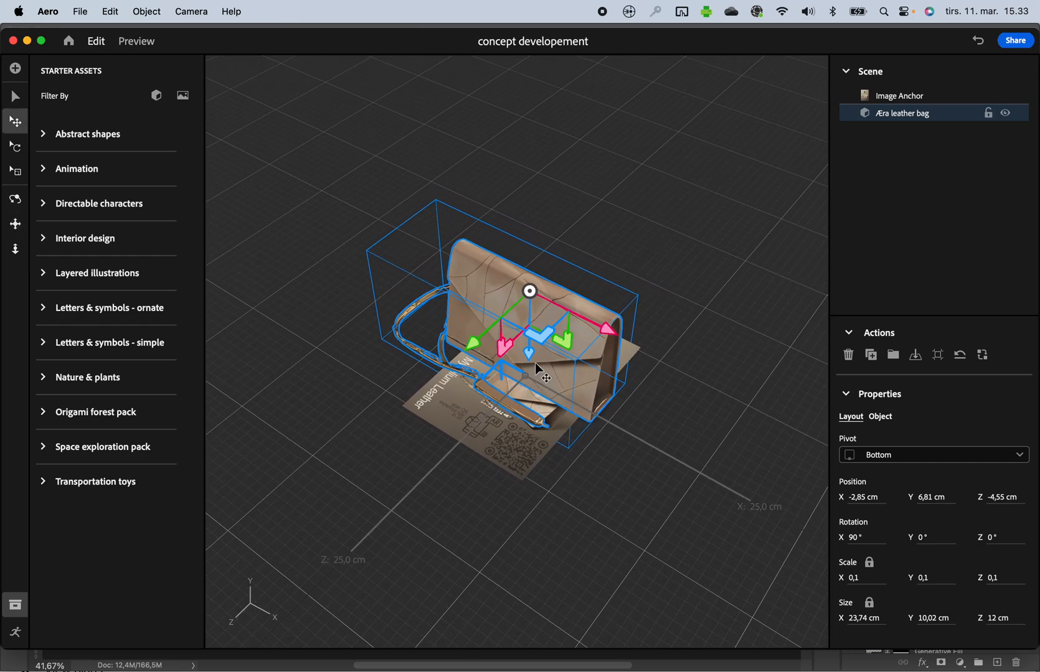
Deselect the bag and open the Share as AR settings for the scene
click(594, 210)
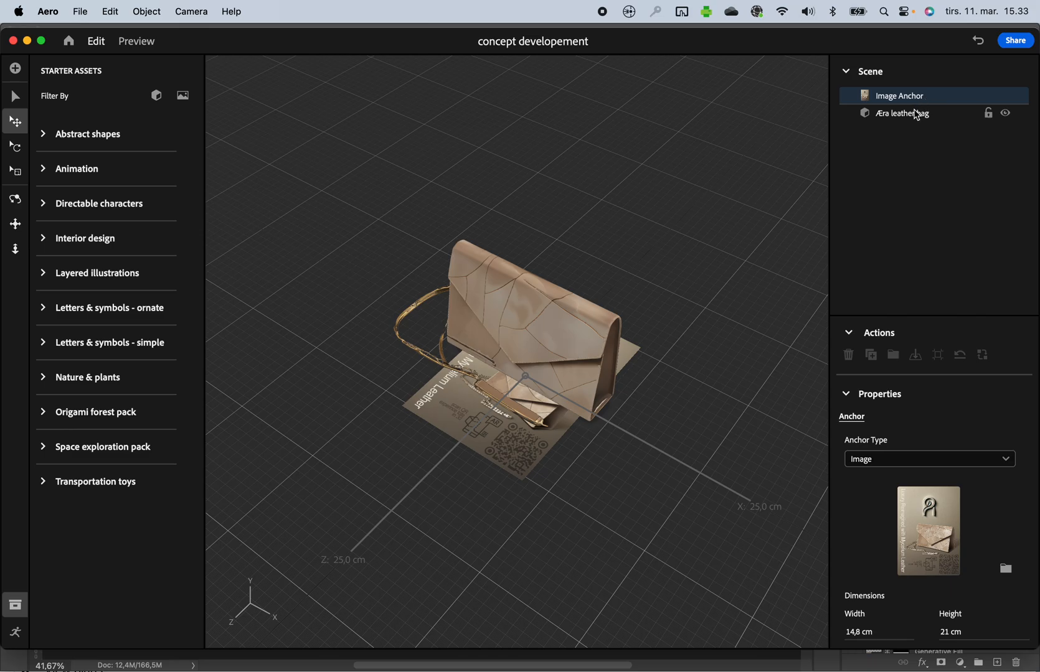
click(1017, 43)
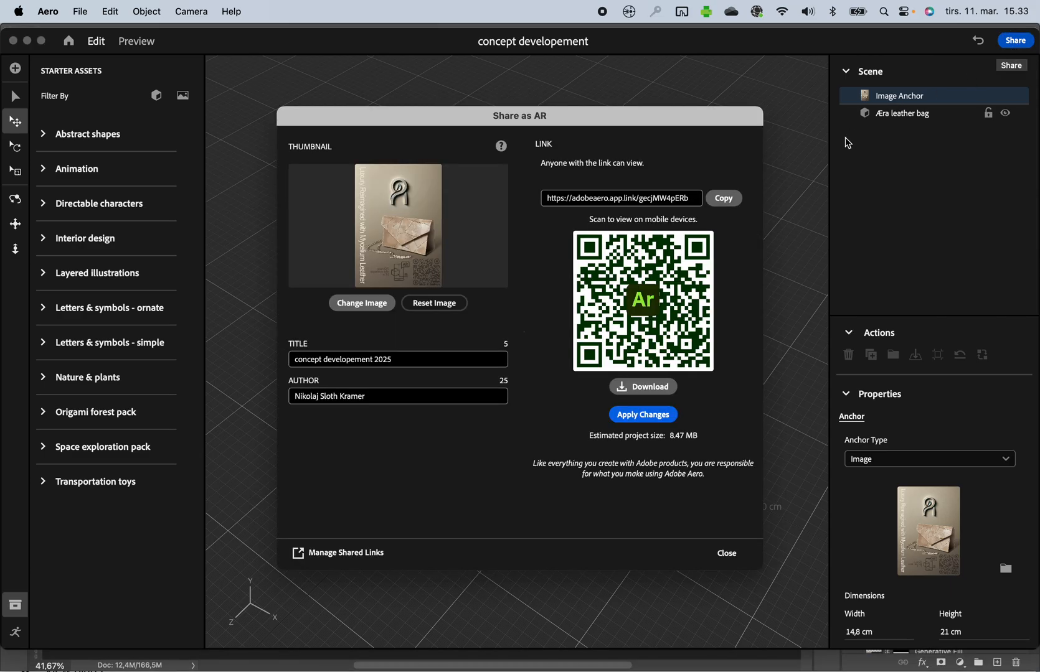
click(391, 302)
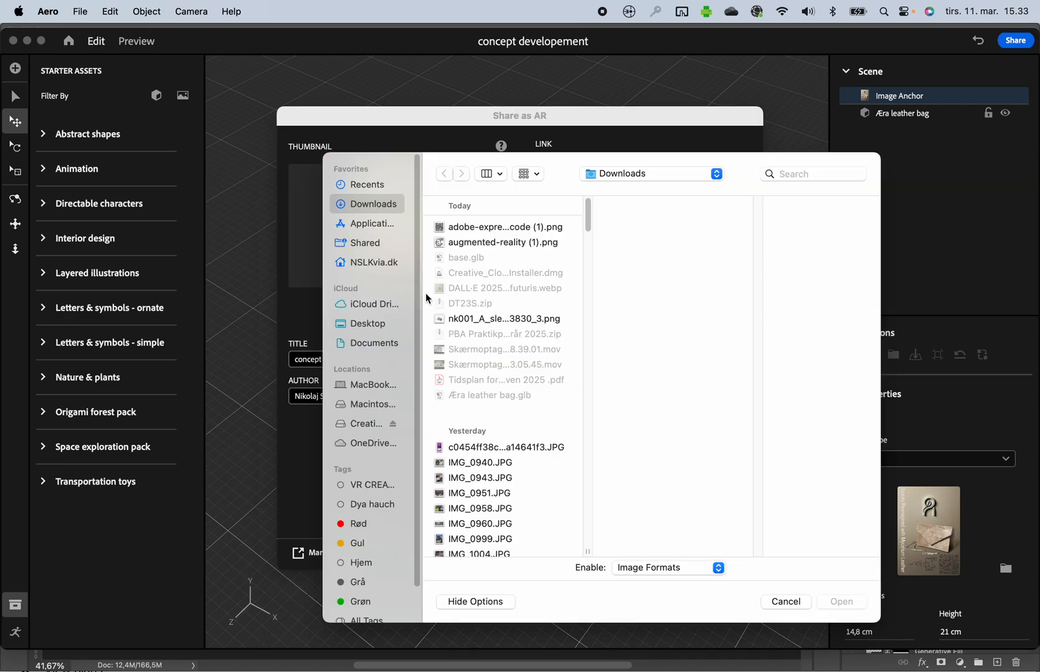
drag(524, 171, 683, 151)
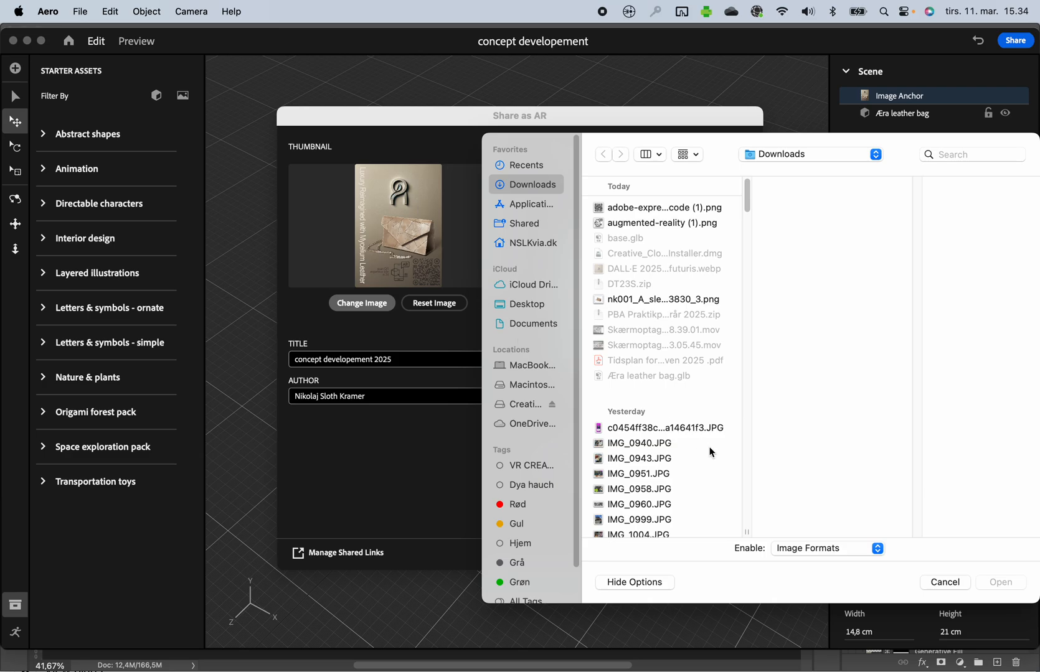
click(832, 551)
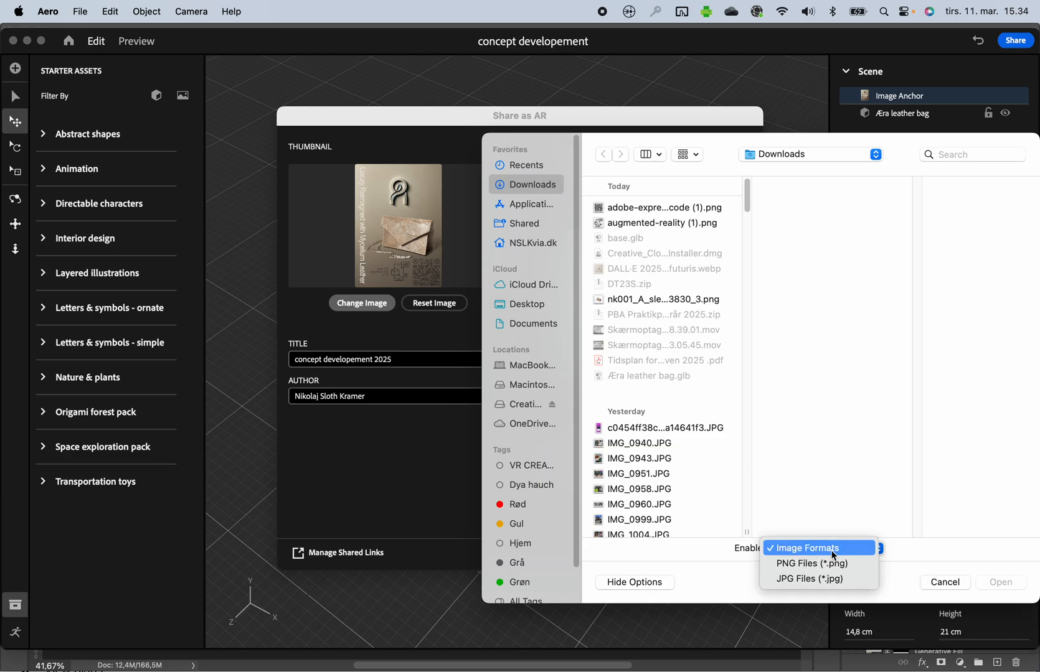
click(866, 436)
click(765, 156)
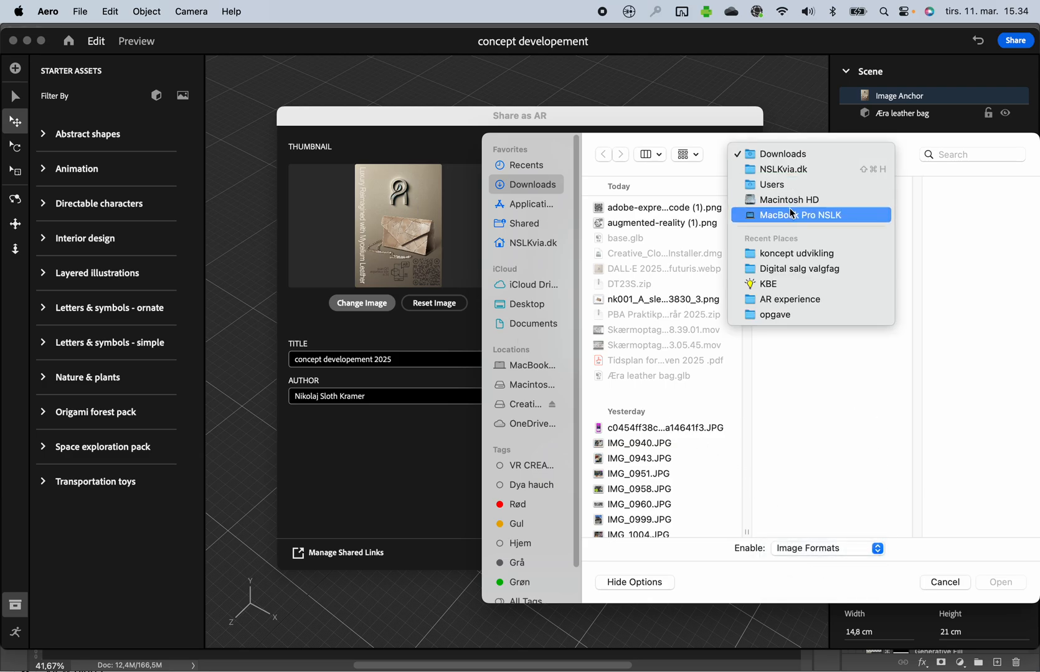
click(789, 255)
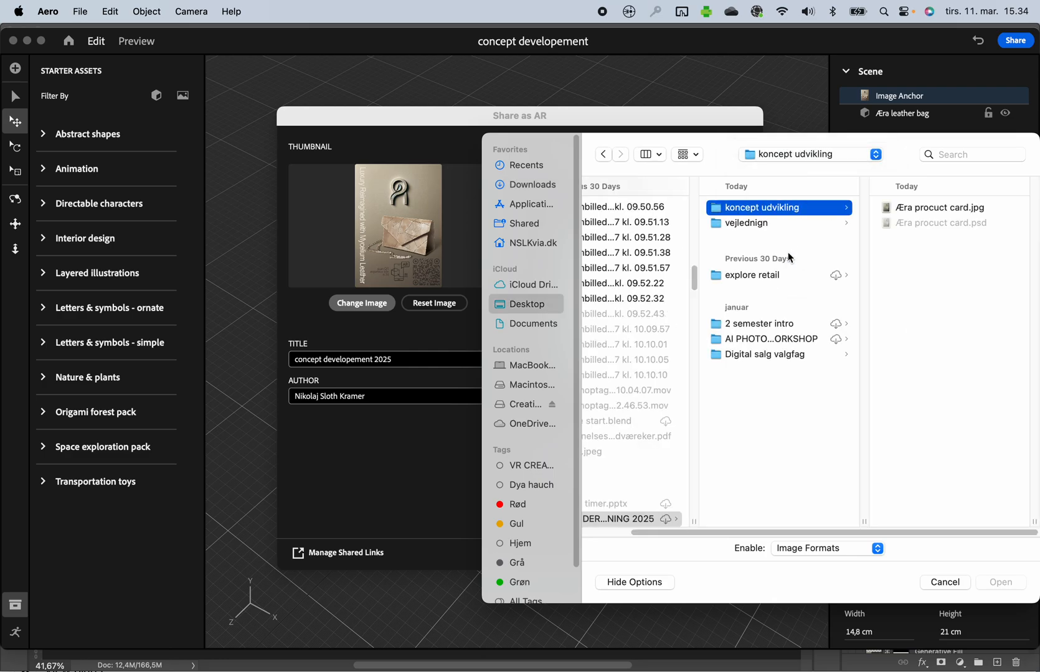
click(935, 209)
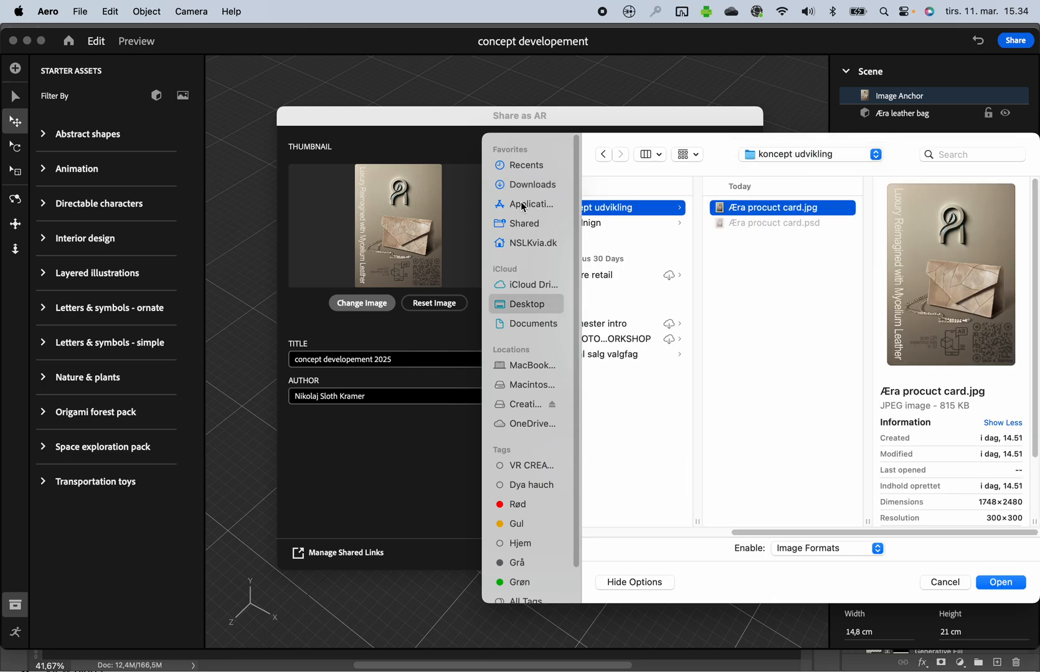
click(950, 589)
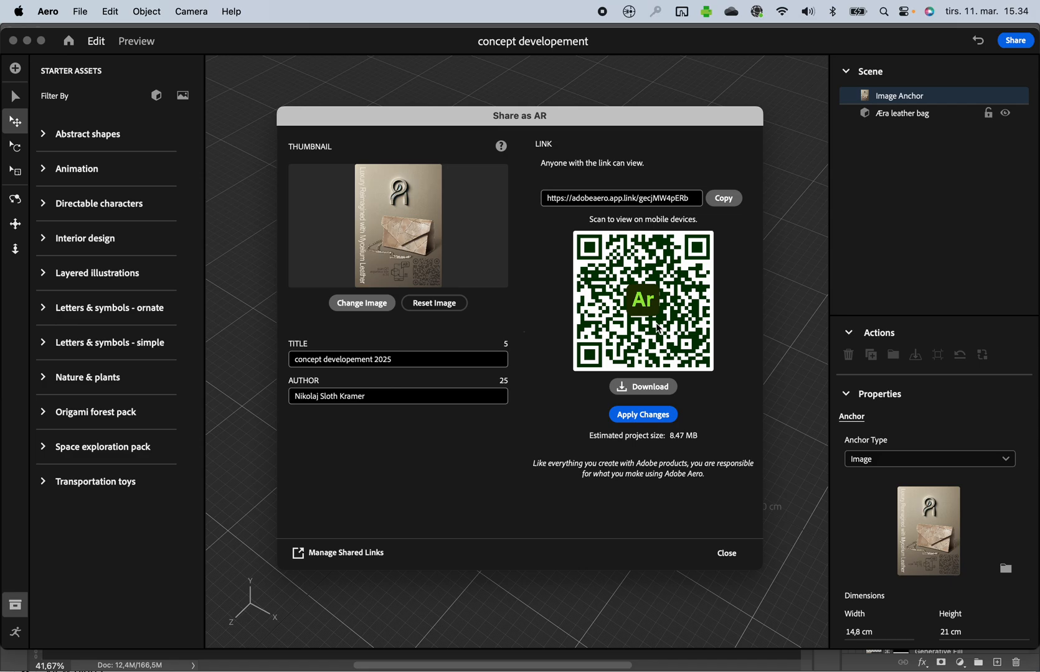
Apply the scene changes to the shared AR project, copy its link and close the sharing dialog
drag(608, 119, 587, 156)
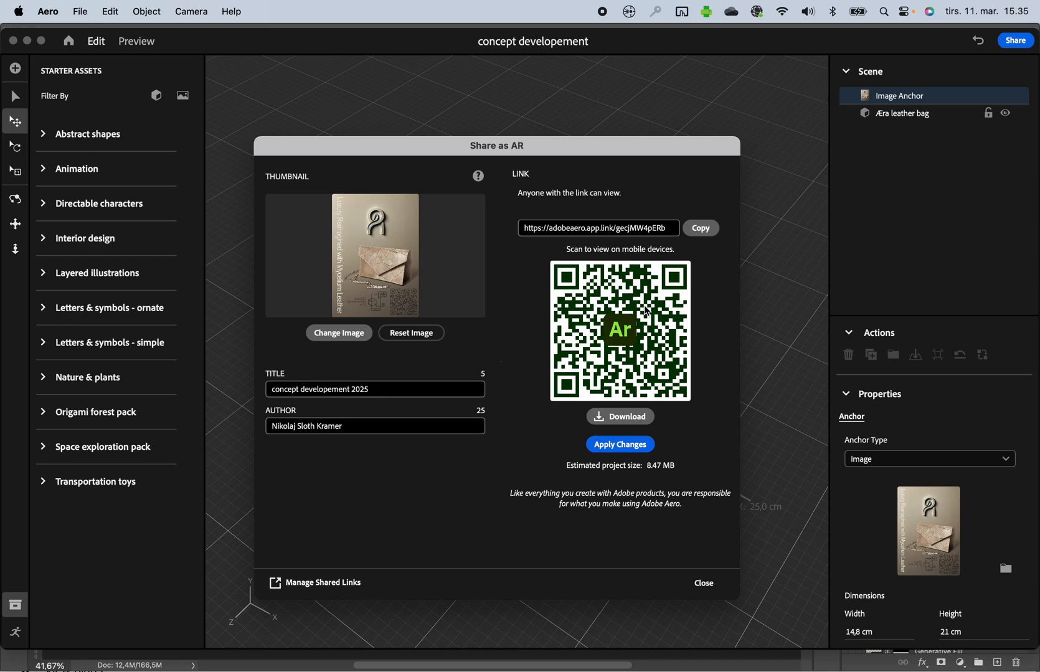
click(626, 446)
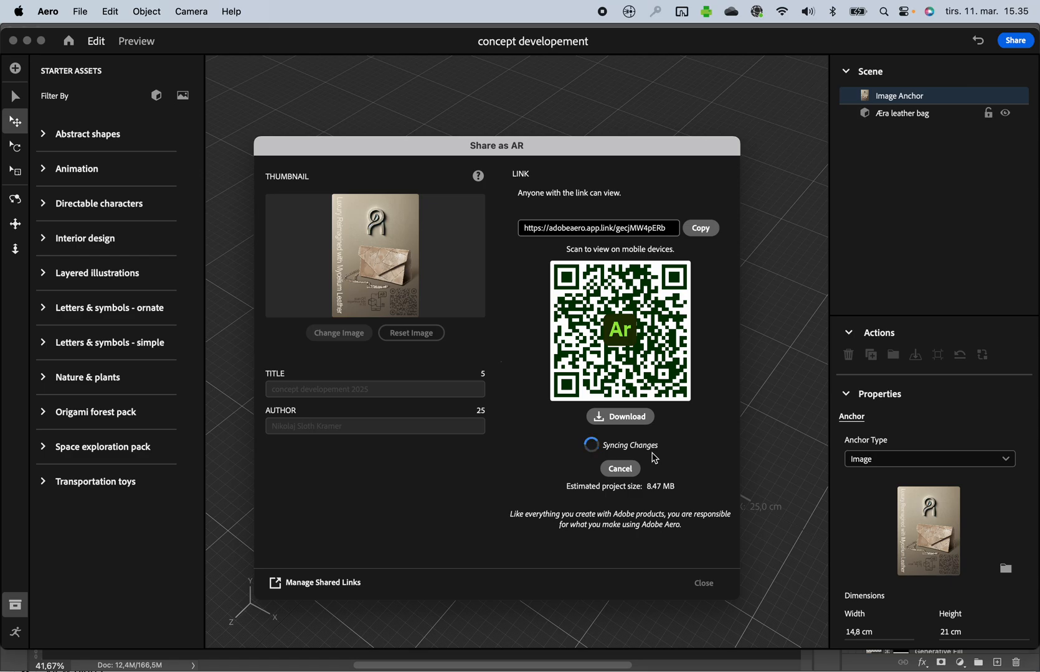
drag(638, 153, 994, 159)
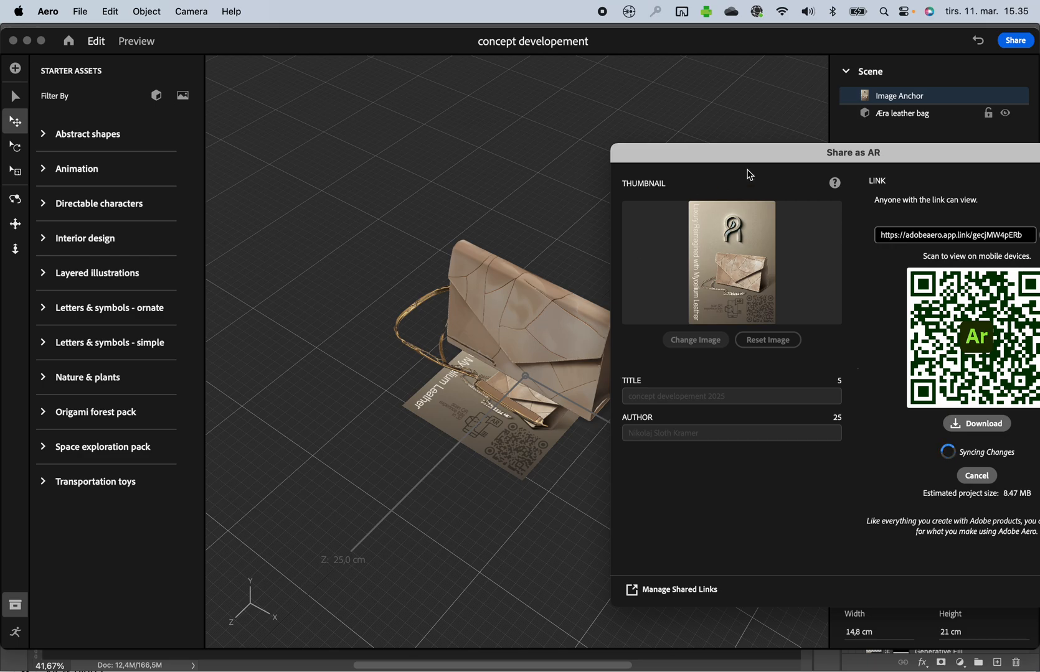
drag(766, 163, 325, 133)
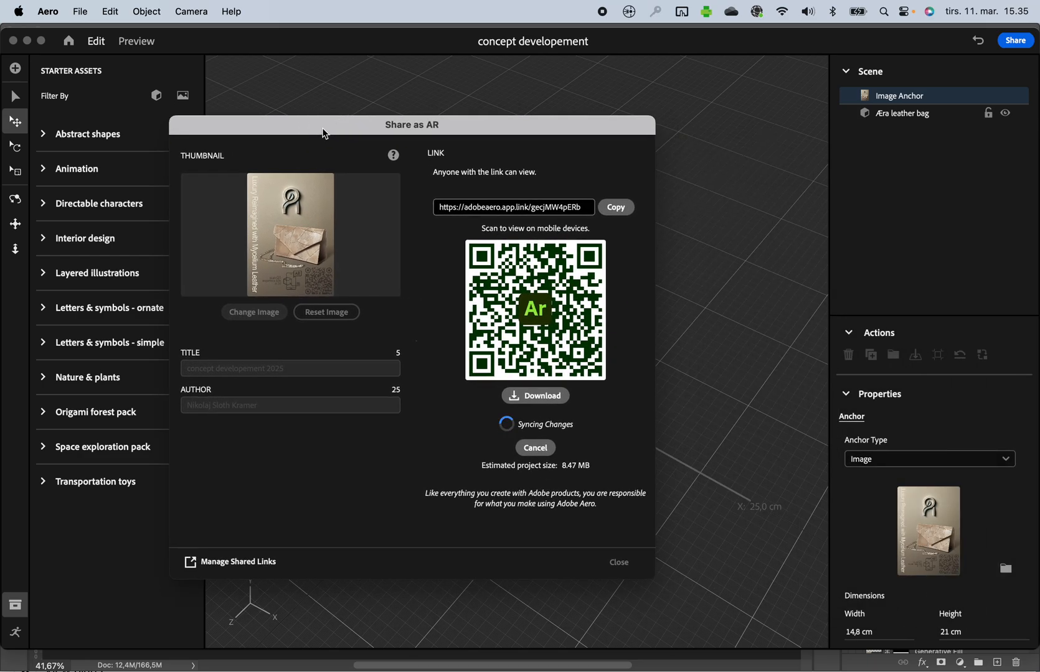
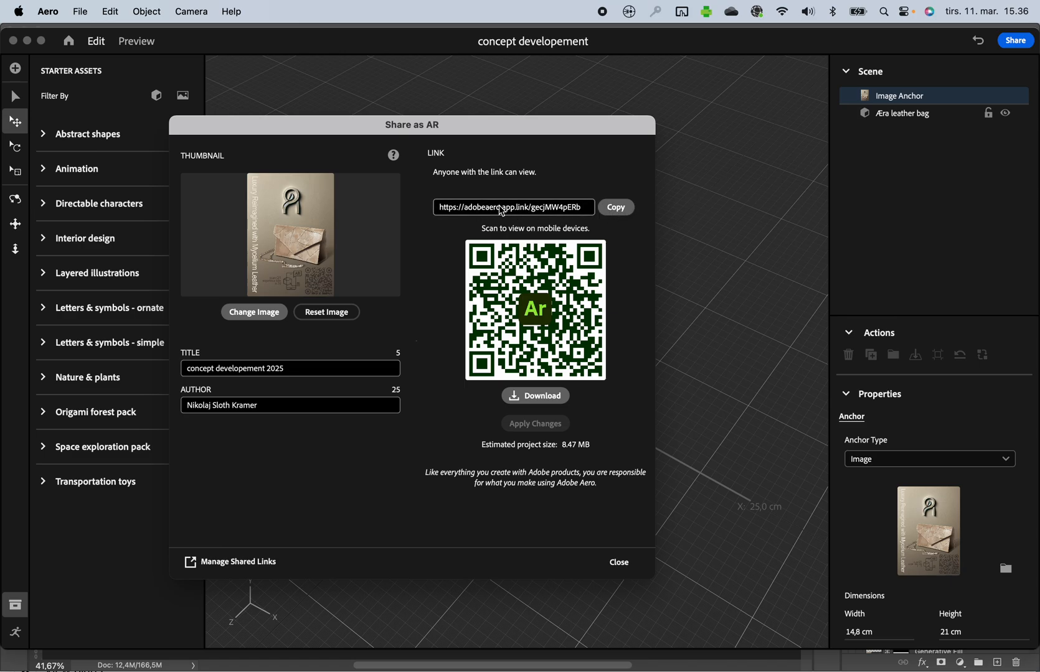
click(616, 206)
click(623, 563)
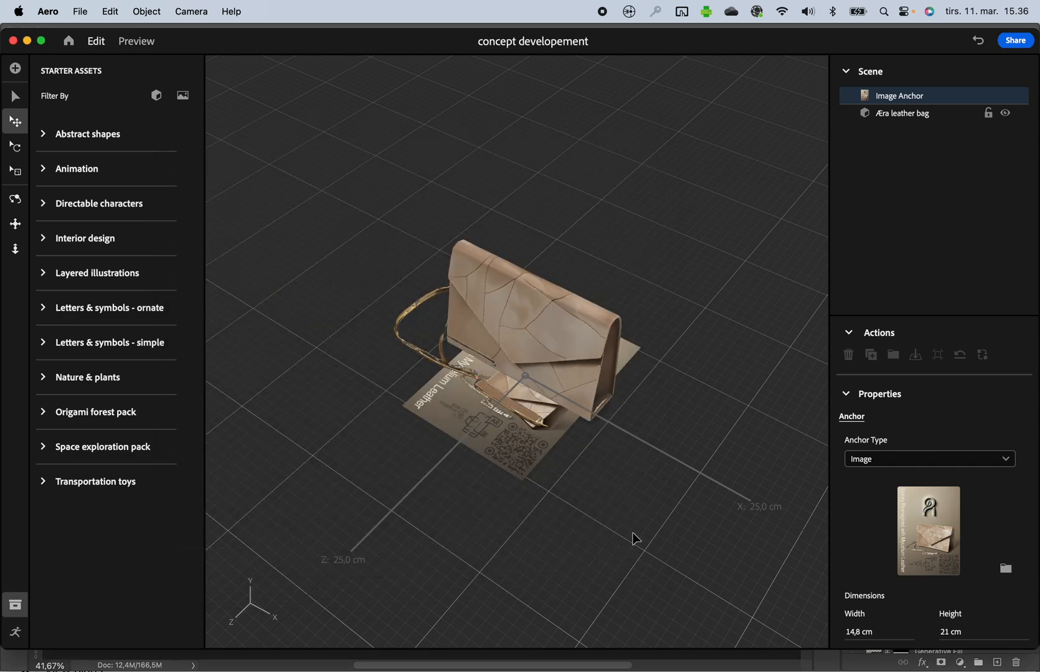
drag(589, 500, 558, 440)
Switch to Chrome, open Adobe Express's free QR code generator and enter the copied Aero link as the URL
mouse_move(483, 670)
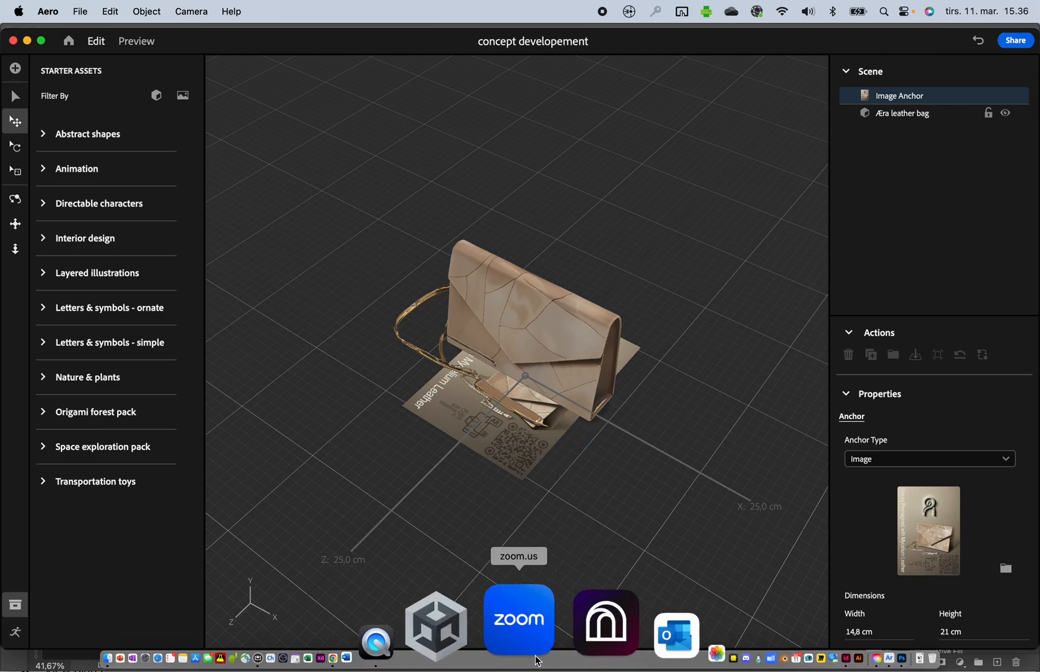
click(485, 648)
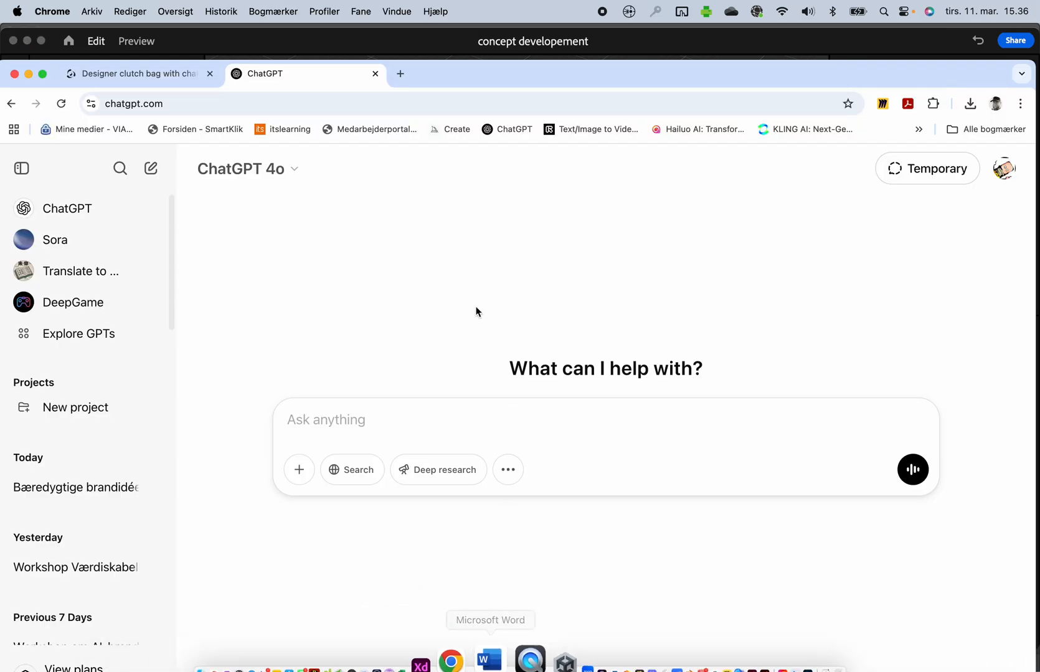
click(400, 74)
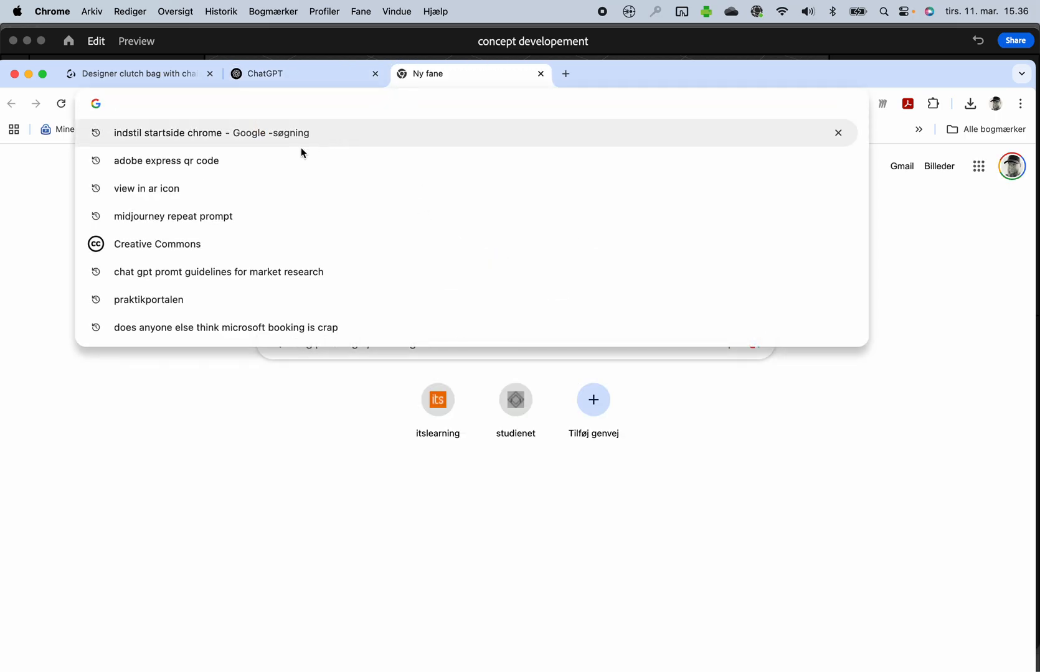
click(183, 166)
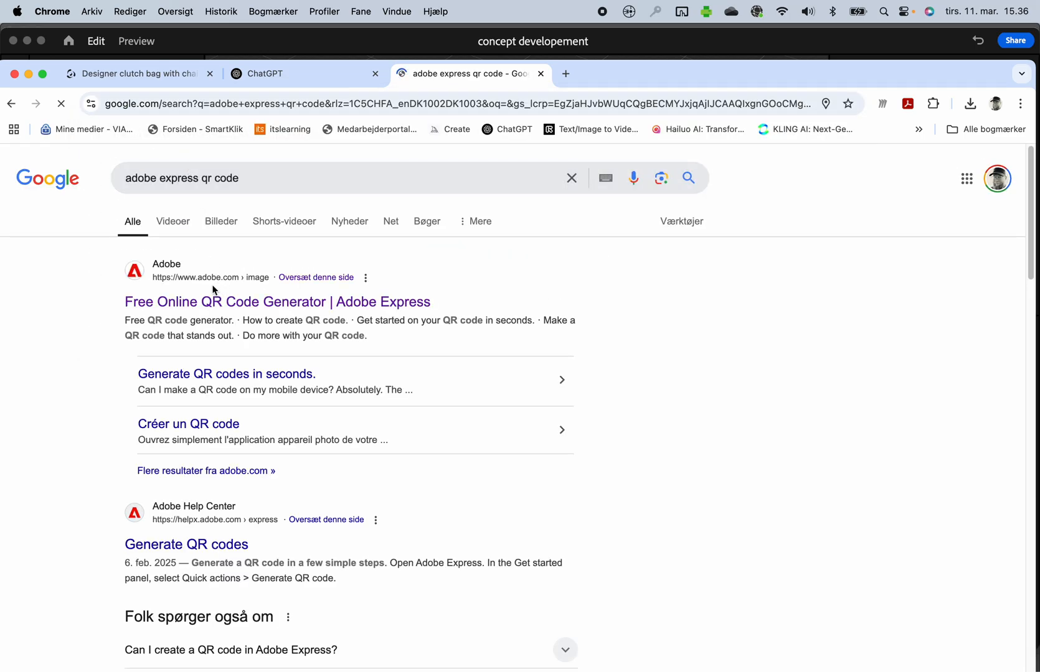
click(215, 303)
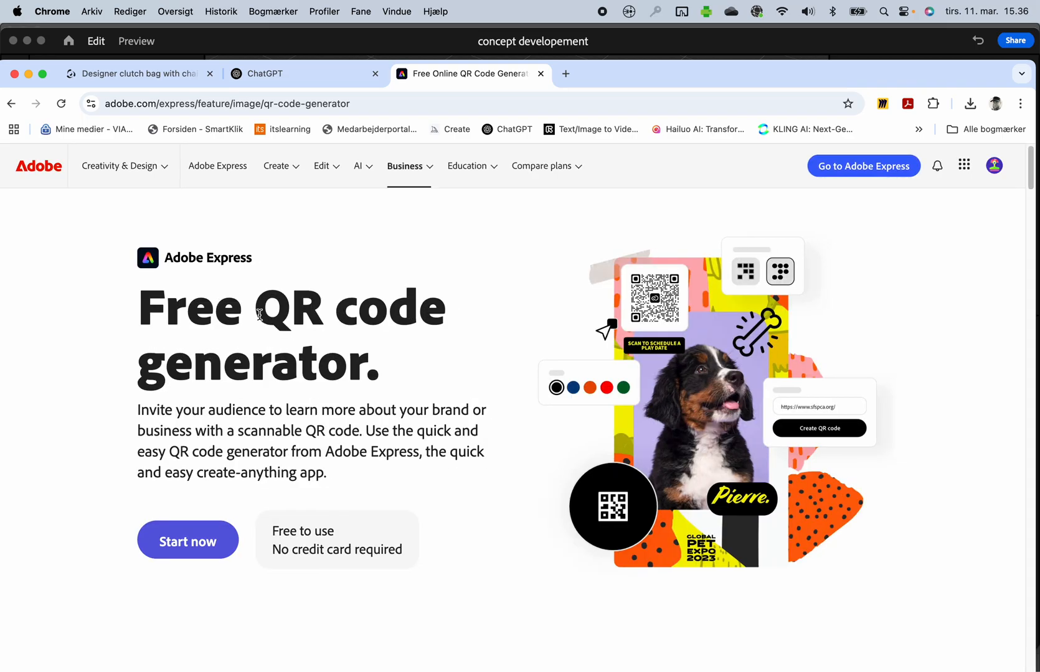
click(172, 531)
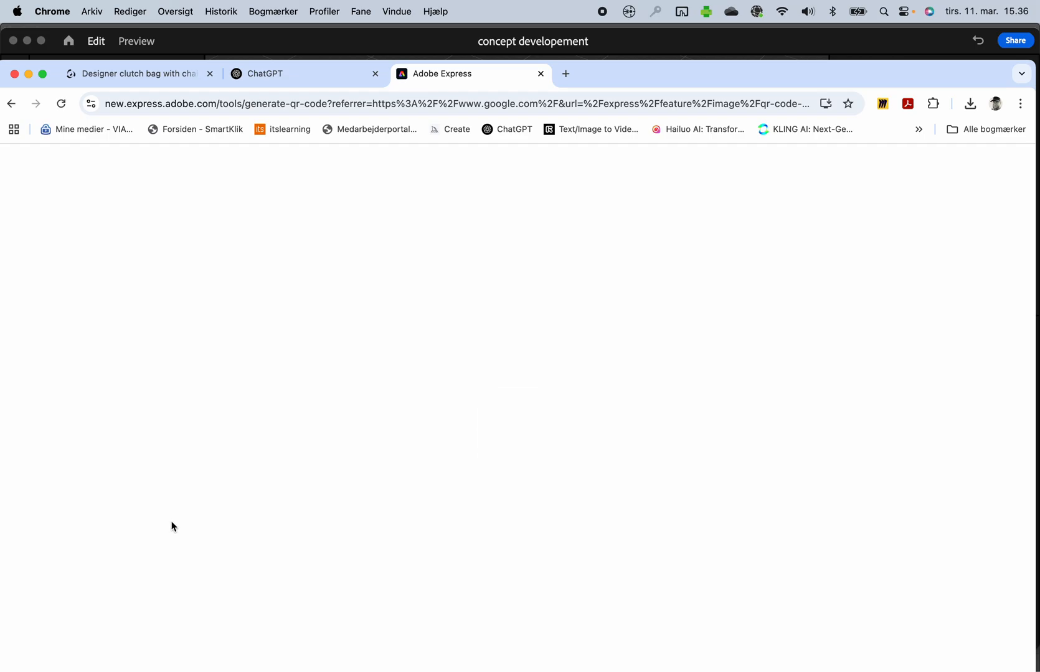
click(558, 435)
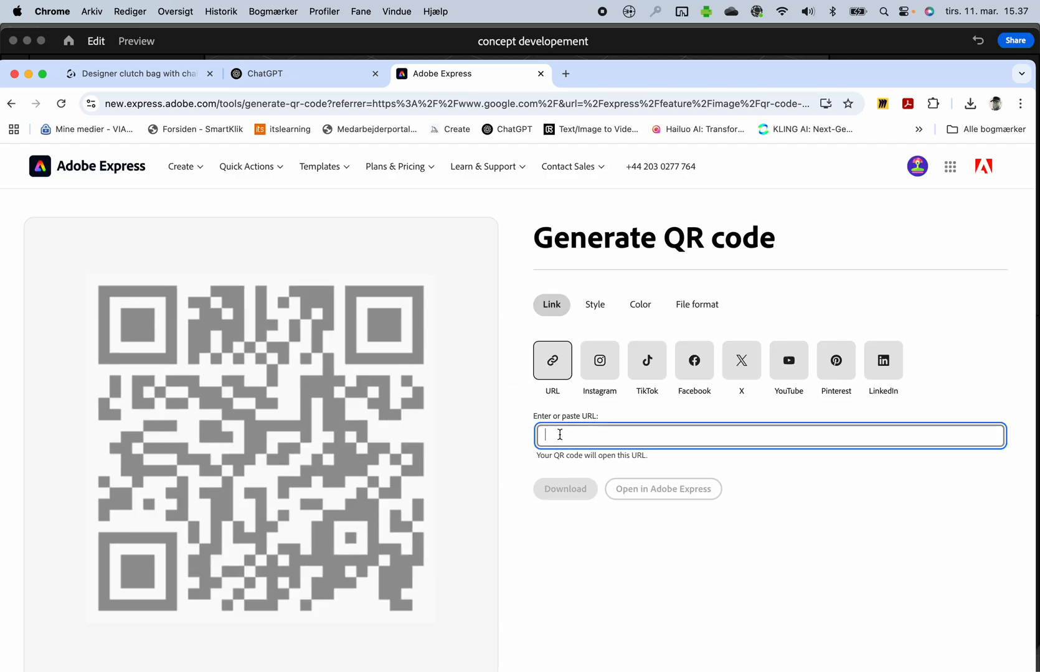
key(super+v)
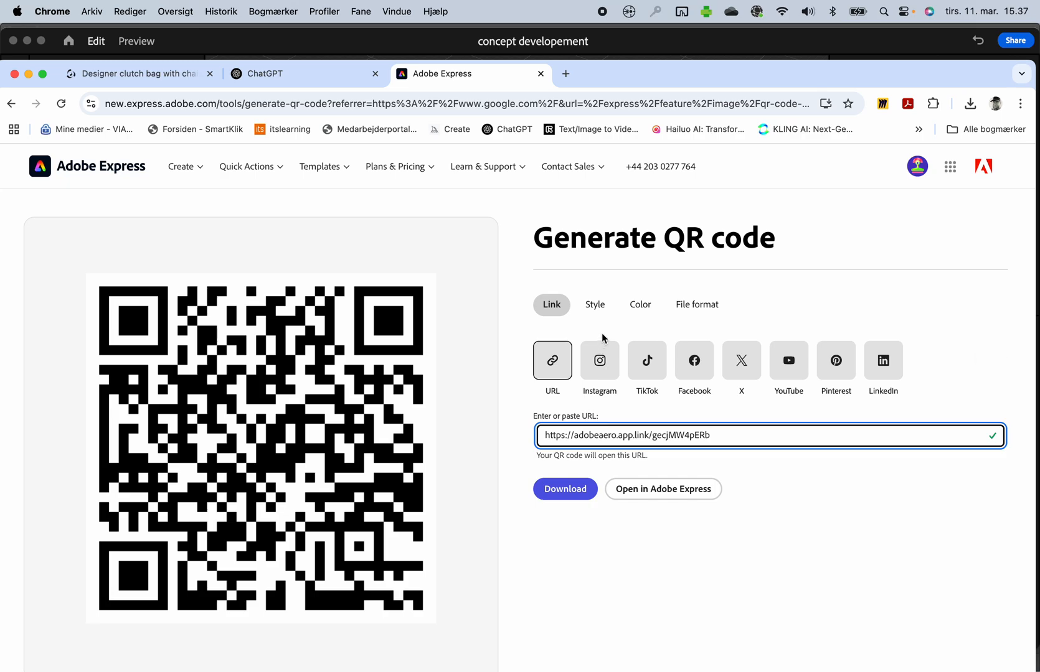
Style the QR code with rounded connected dots, circular marker borders and round marker centers, and download it
click(599, 310)
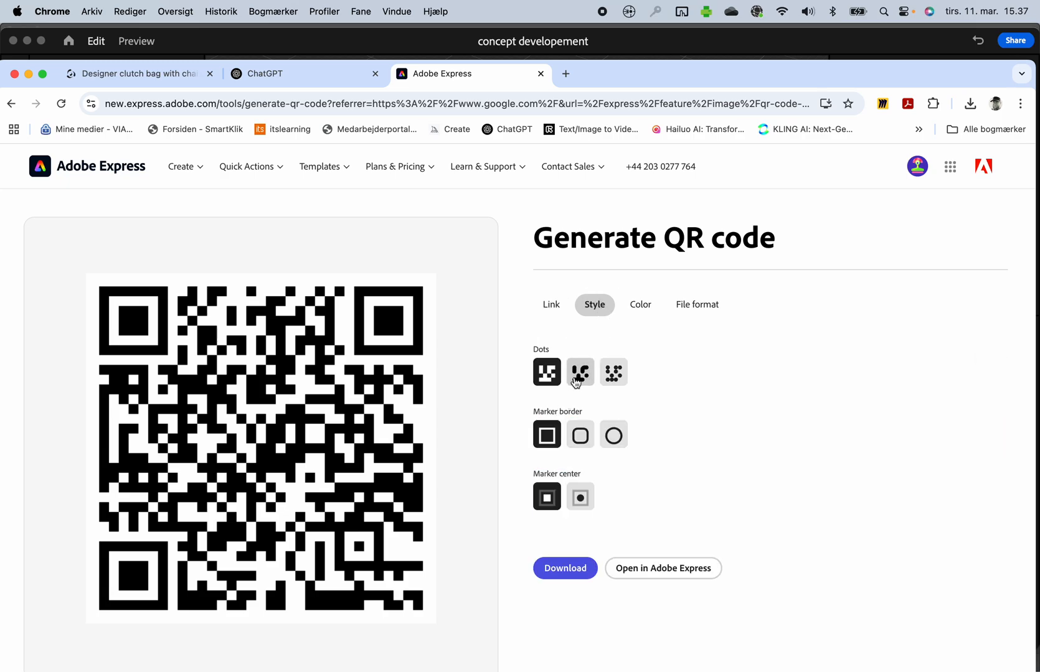
click(576, 381)
click(580, 440)
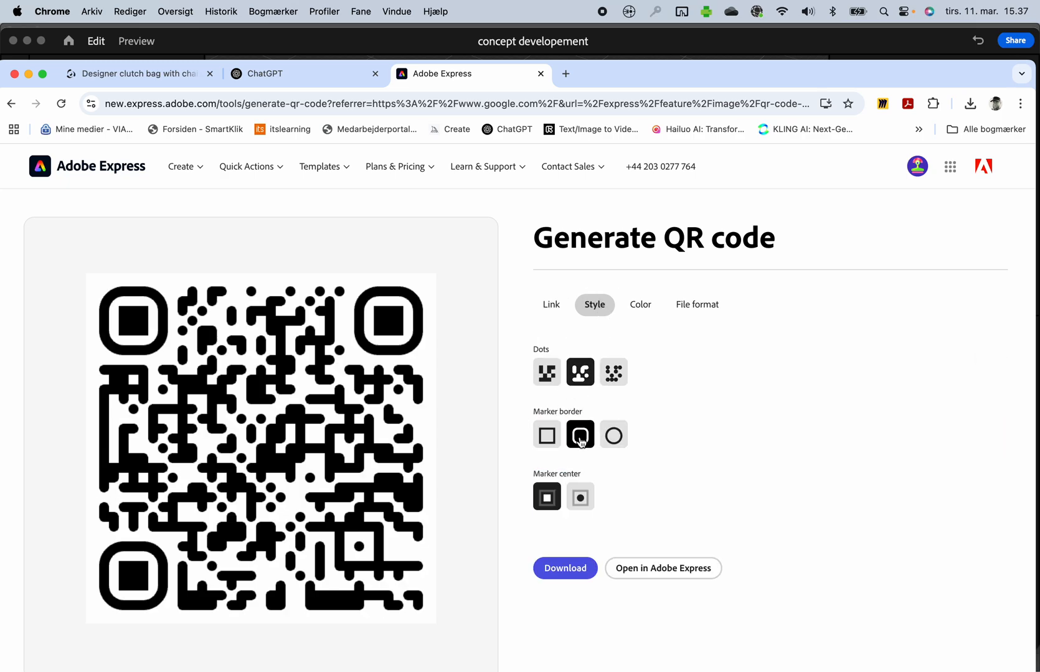
click(613, 436)
click(580, 497)
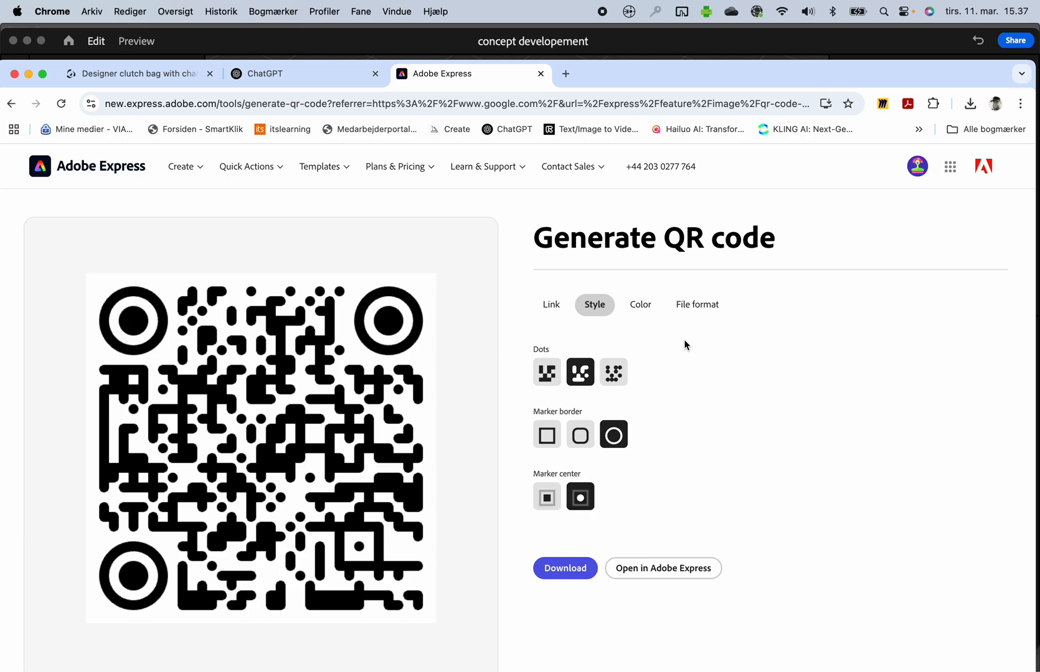
click(570, 567)
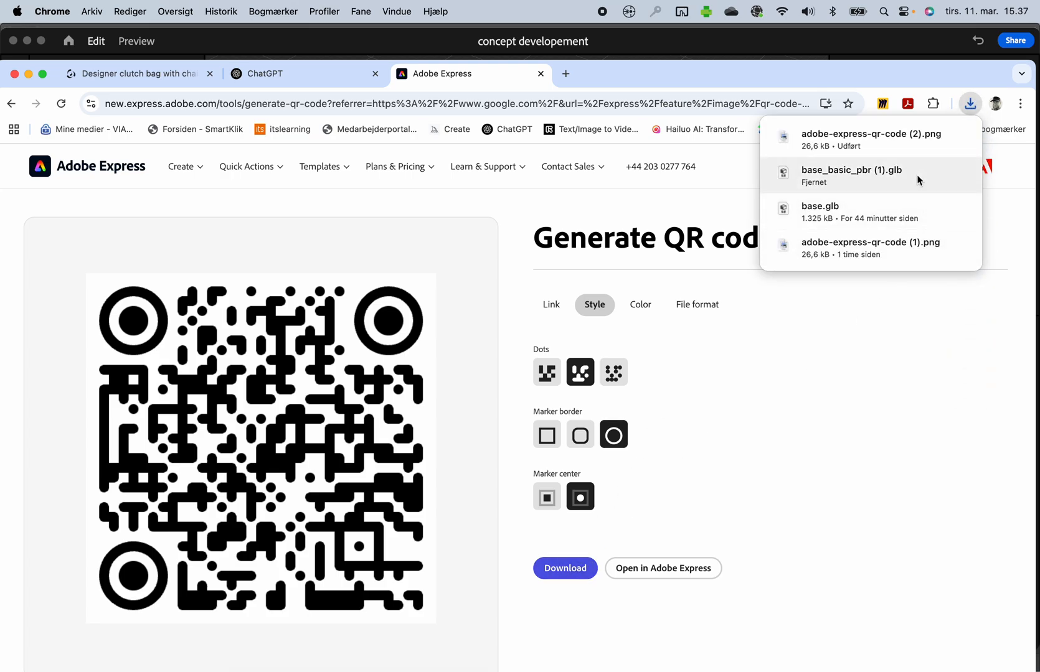
Review the file formats offered for the QR code download without changing the format
click(698, 309)
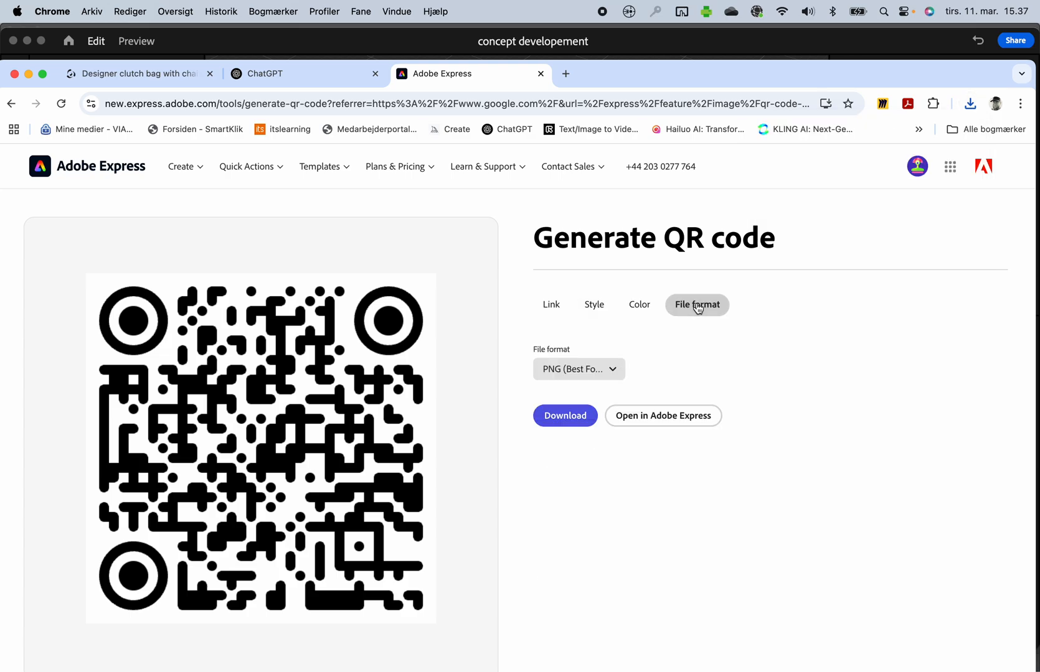
click(601, 375)
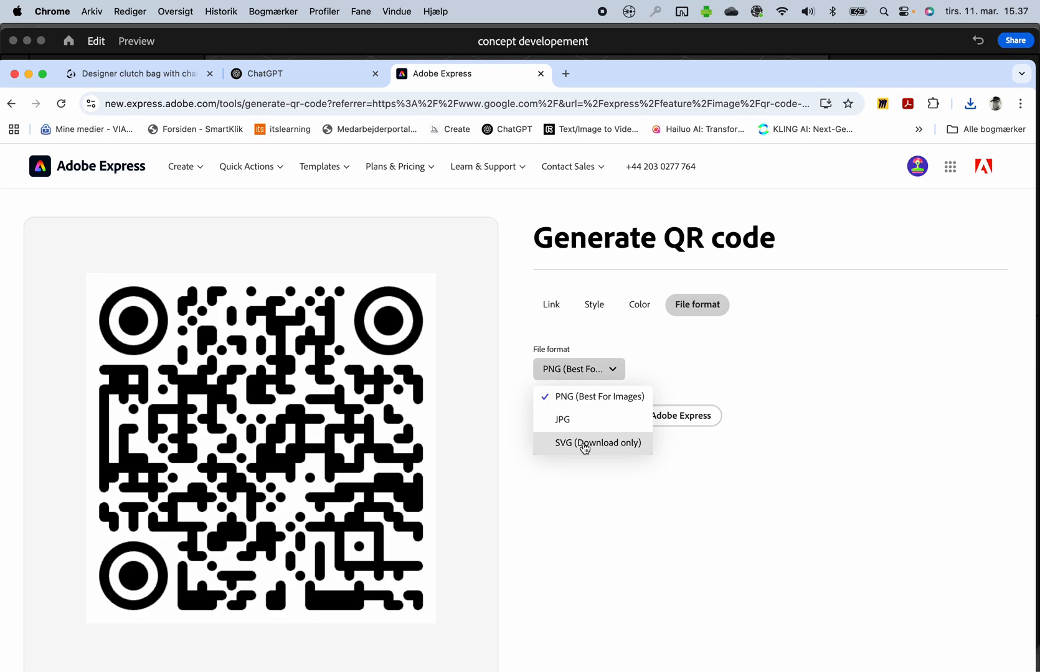
click(616, 534)
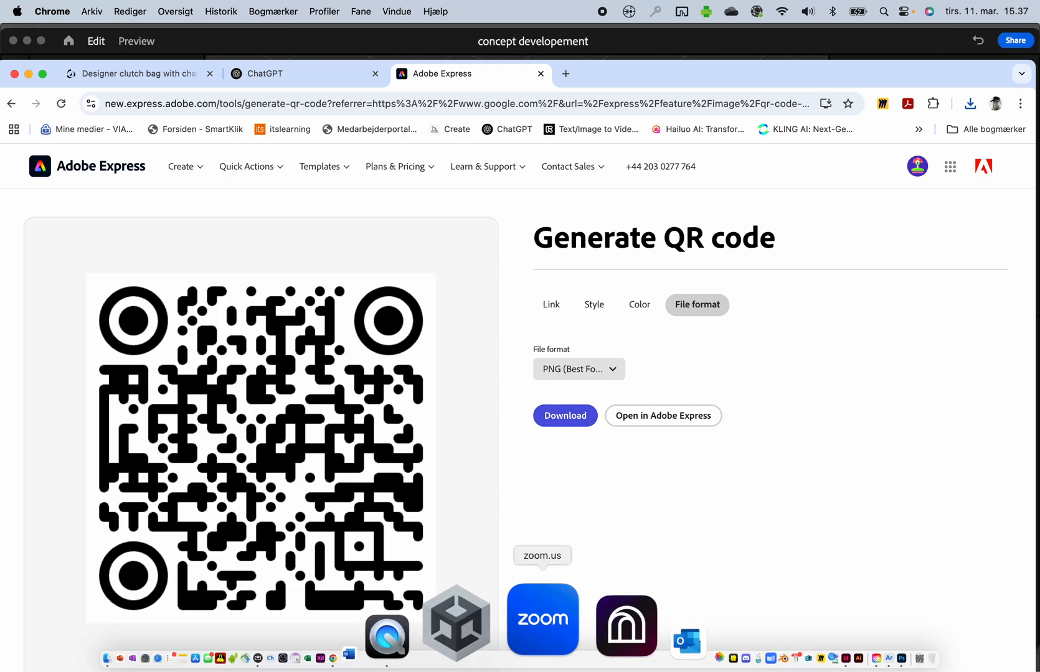
Switch to Photoshop to view the Æra product card with its QR code, and return to the bag scene in Adobe Aero
click(754, 655)
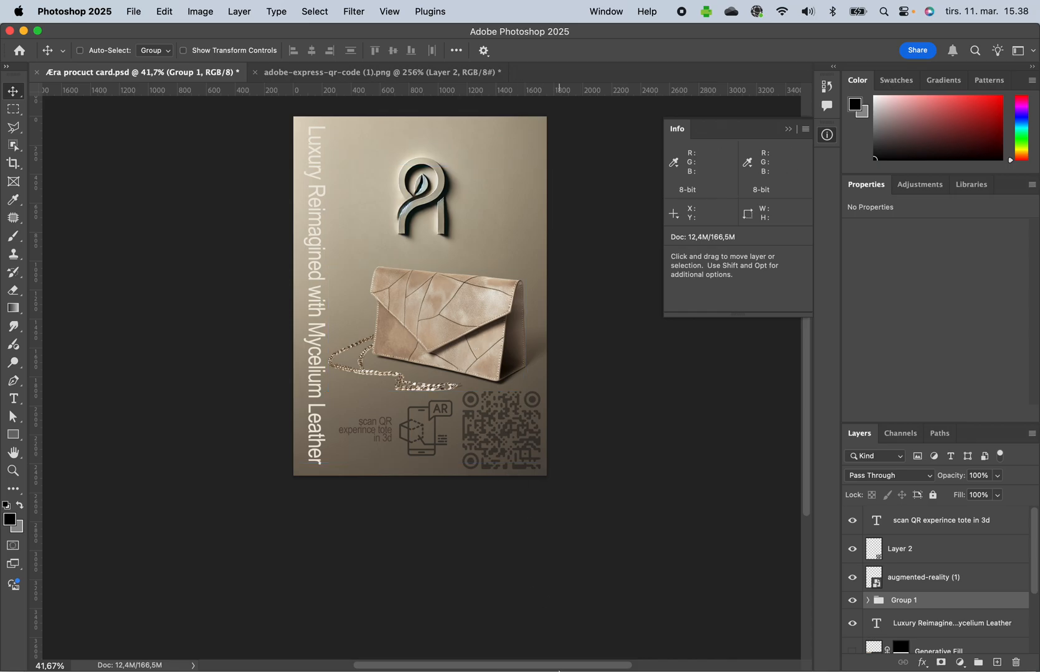
mouse_move(513, 669)
mouse_move(673, 671)
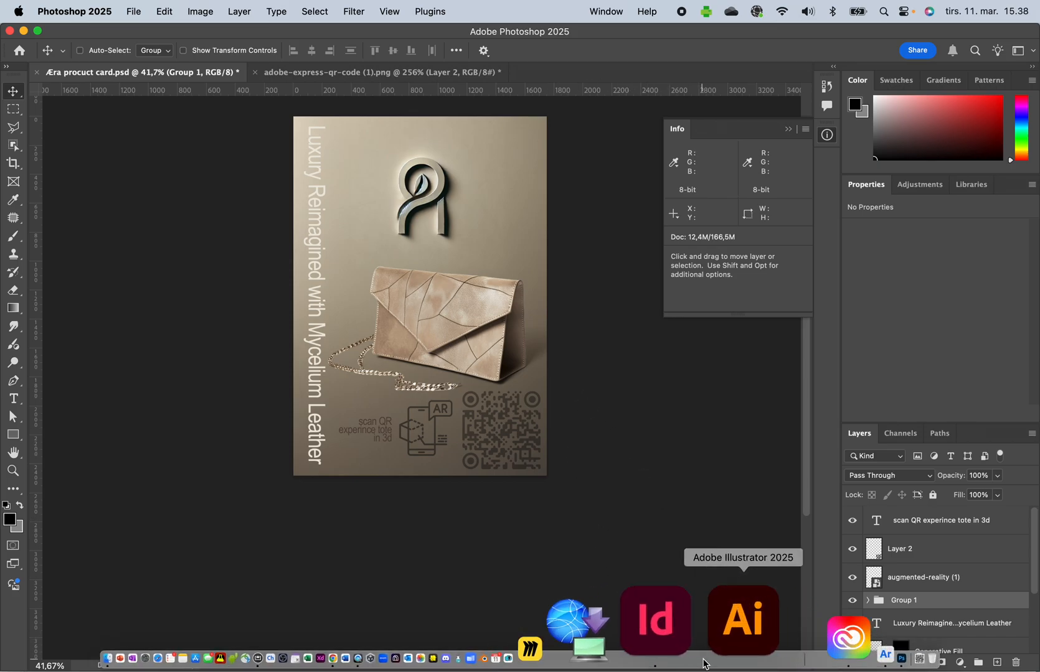
click(737, 631)
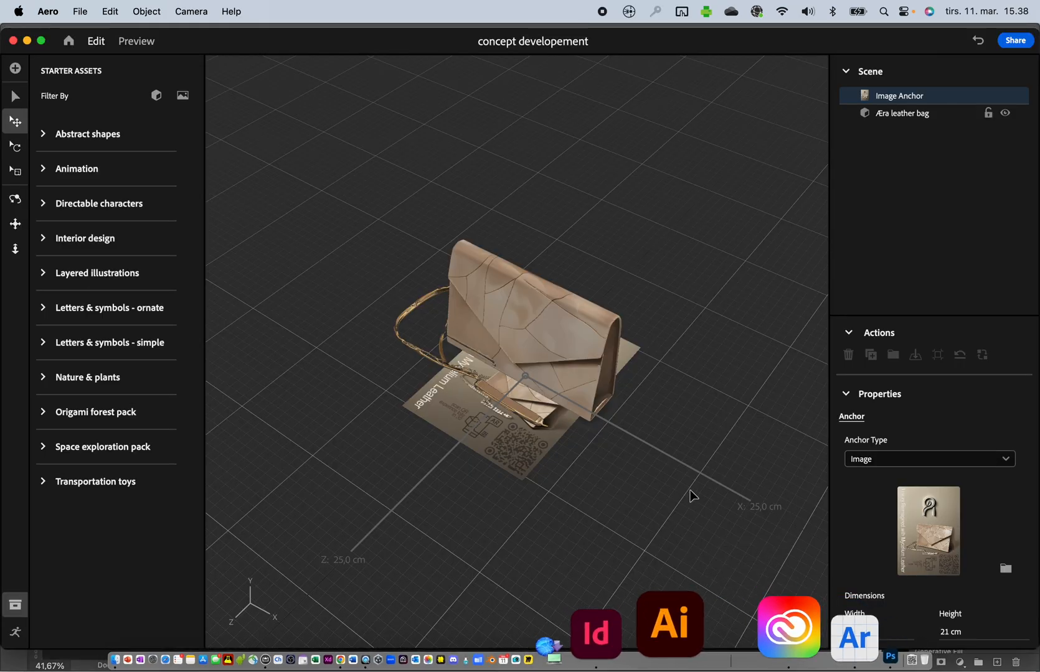
middle_drag(515, 490, 516, 542)
middle_drag(540, 434, 531, 422)
right_drag(532, 423, 574, 427)
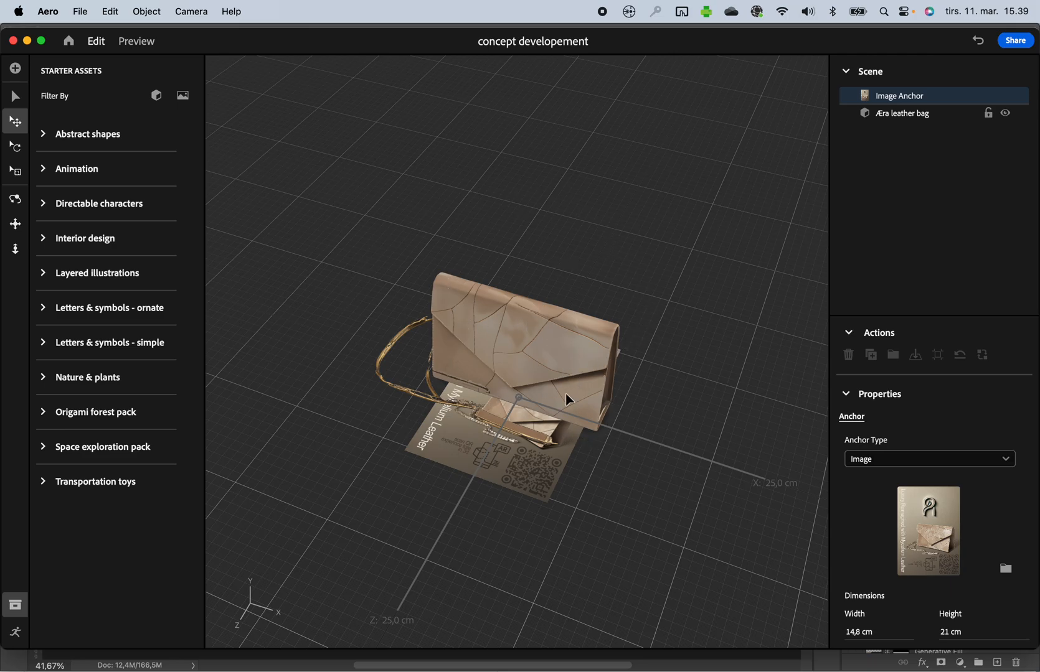
Replace the starter assets view with the behavior builder and add a Tap trigger with the Æra leather bag as its subject
click(19, 615)
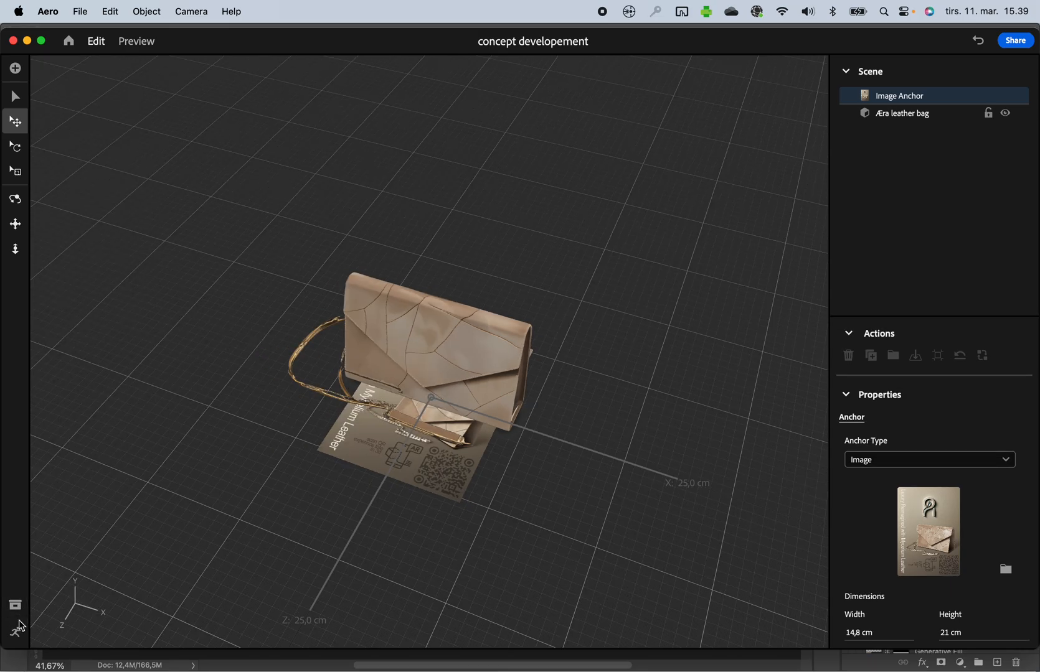
click(16, 632)
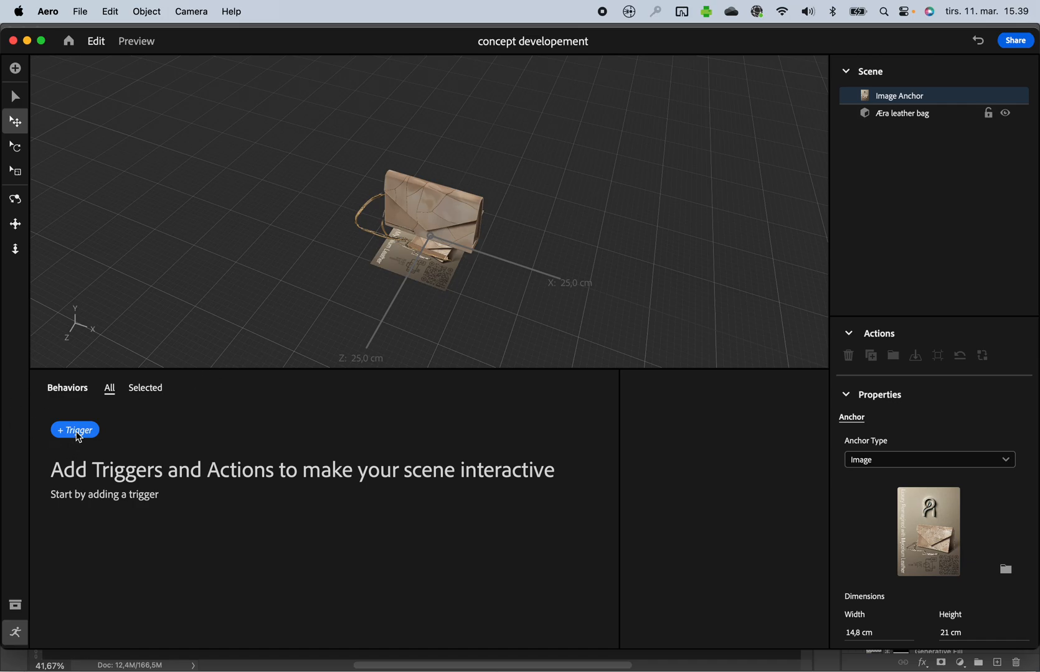
click(79, 436)
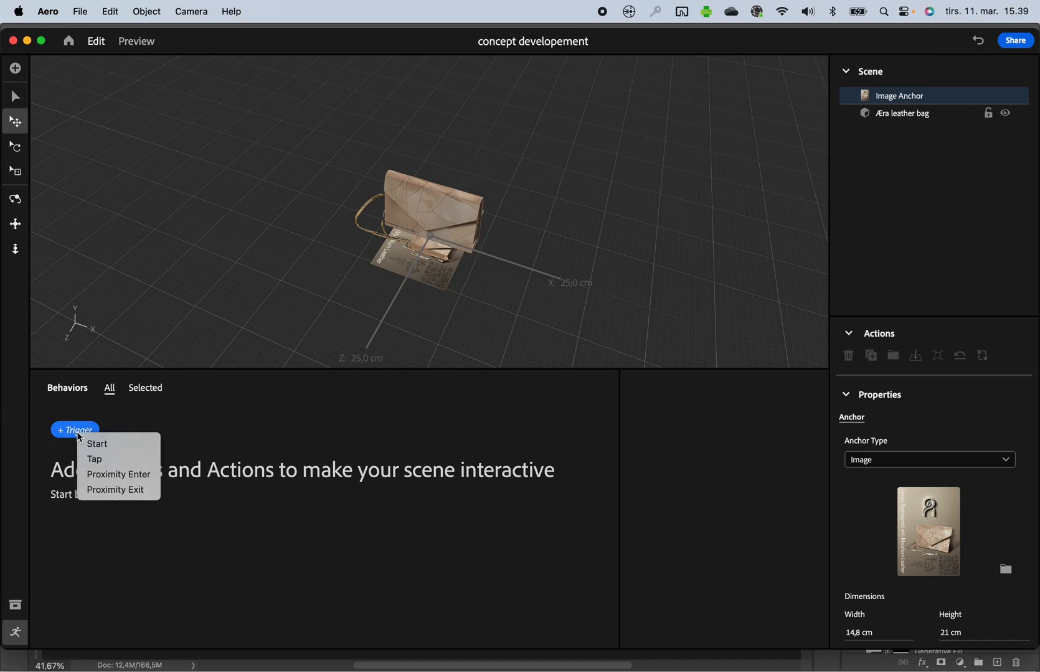
click(94, 461)
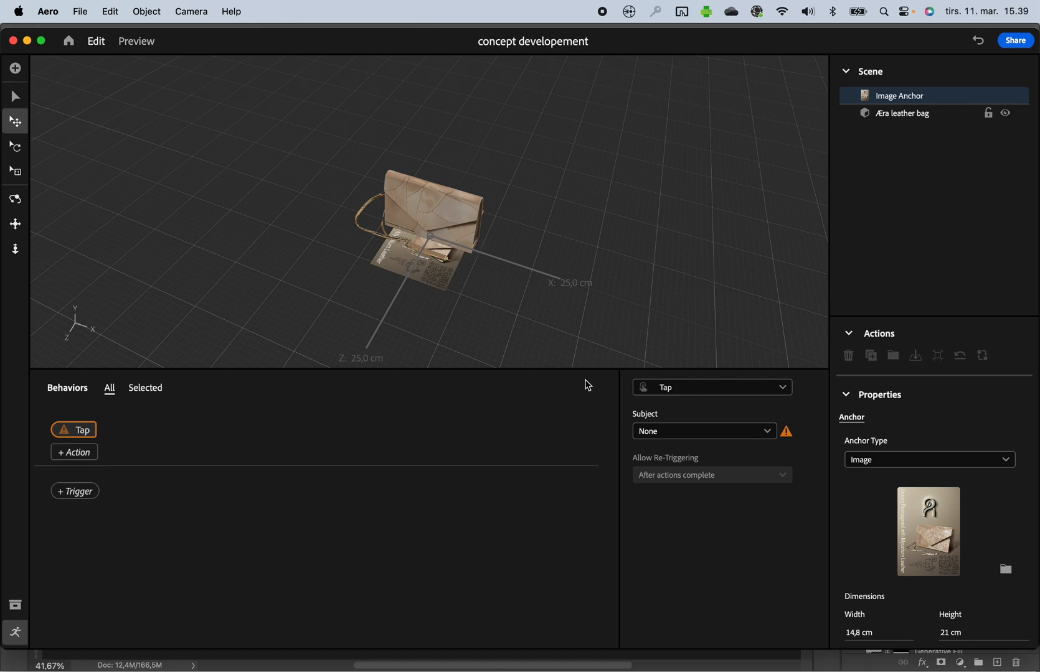
click(677, 437)
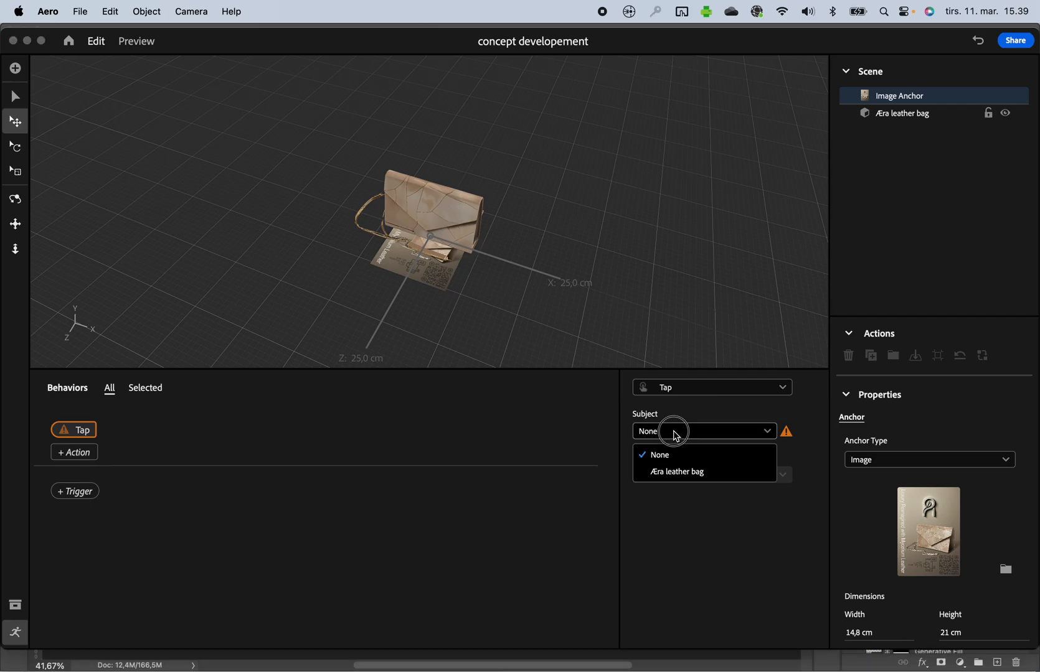
click(667, 472)
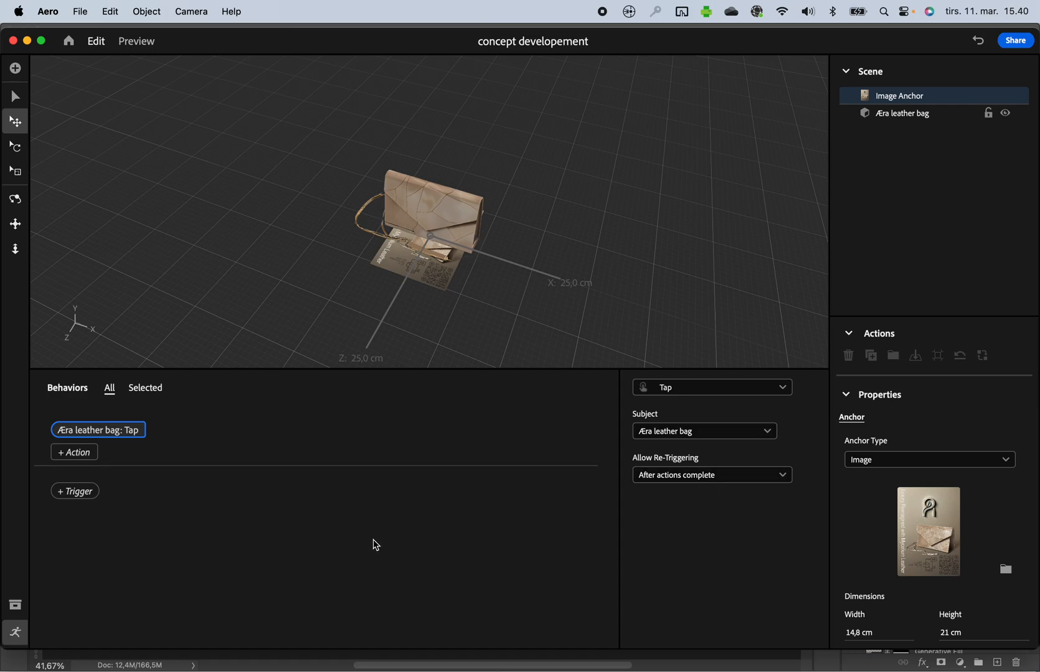
Add a Spin action to the Tap trigger with the Æra leather bag as its subject, and review its settings
click(85, 456)
click(84, 456)
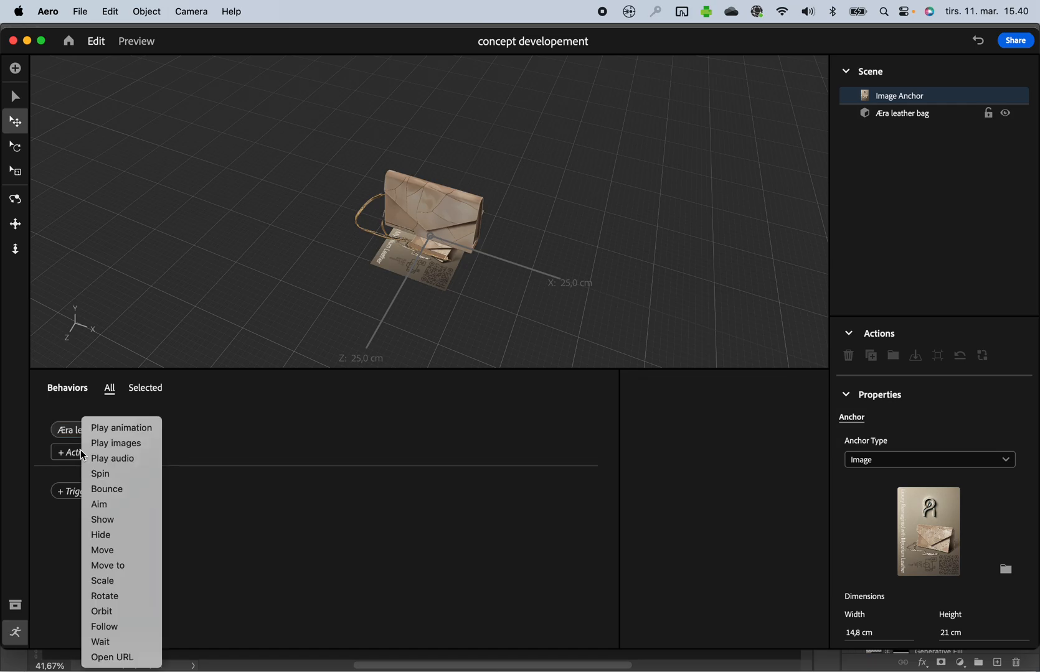
click(103, 476)
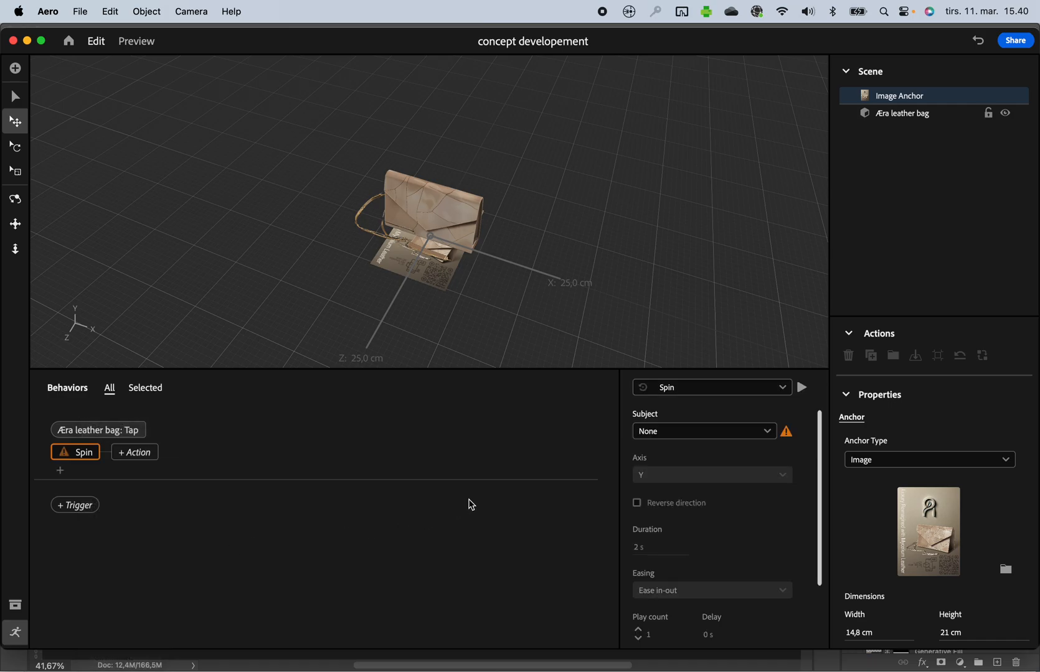
click(673, 436)
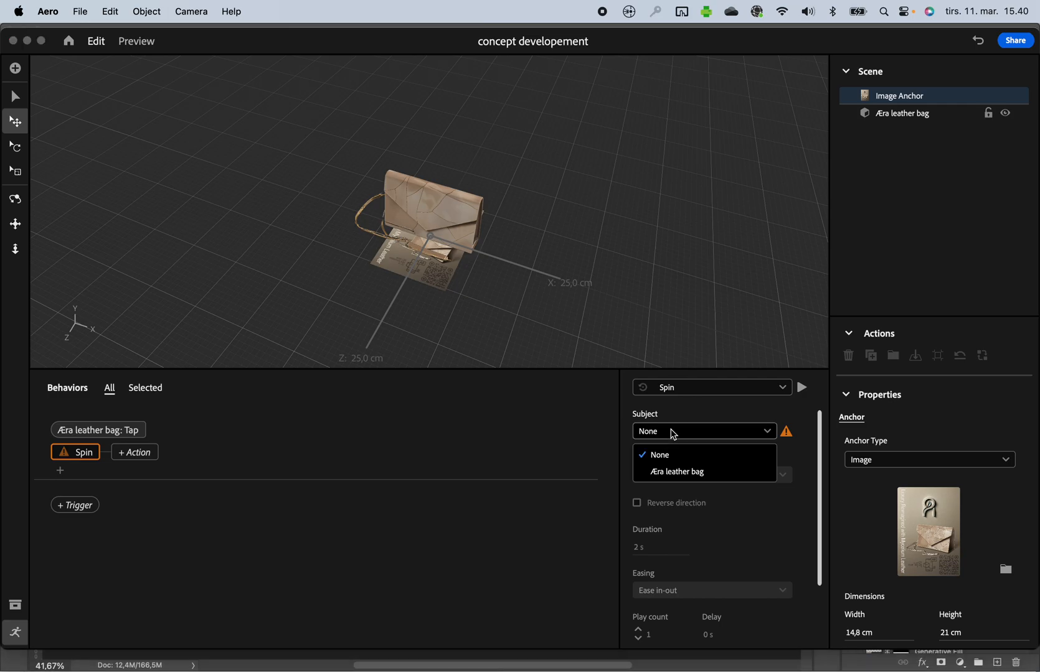
click(678, 471)
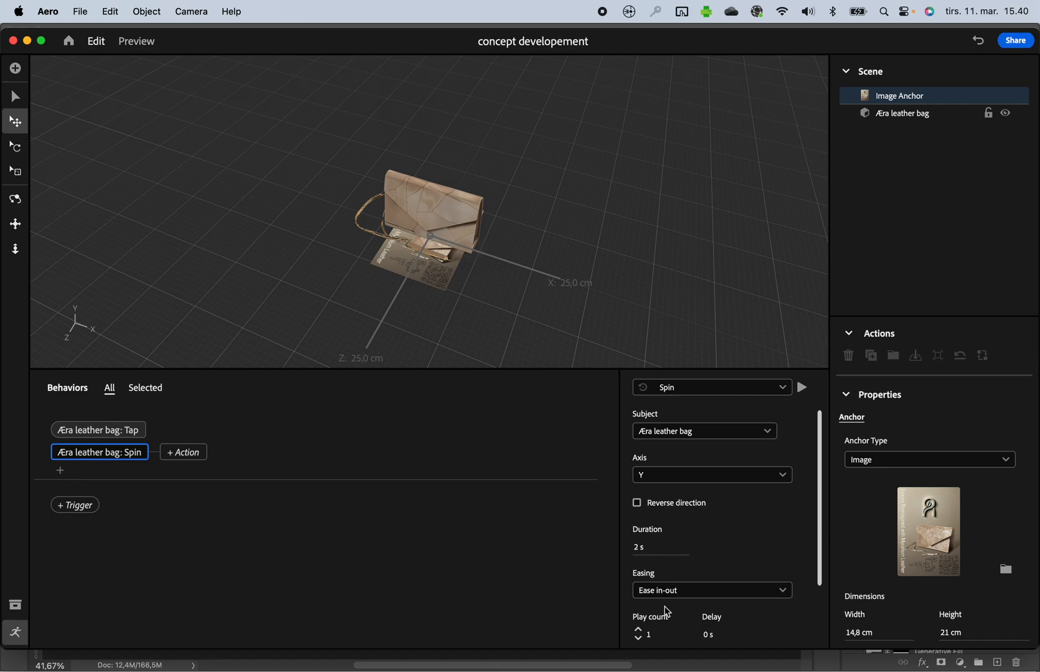
scroll(697, 609, down, 3)
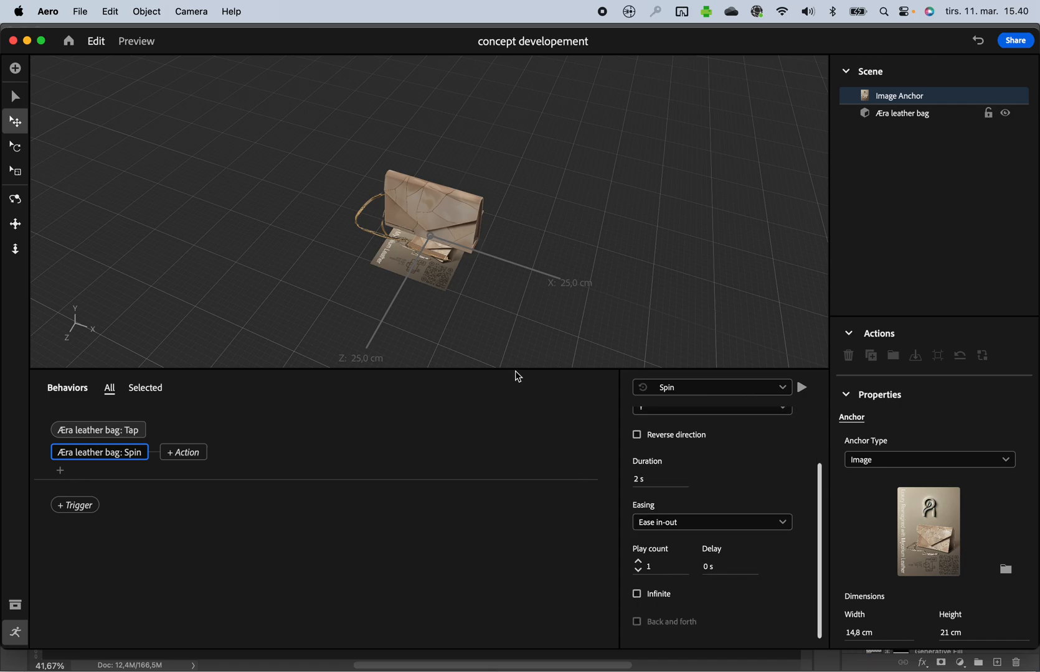
scroll(476, 338, down, 1)
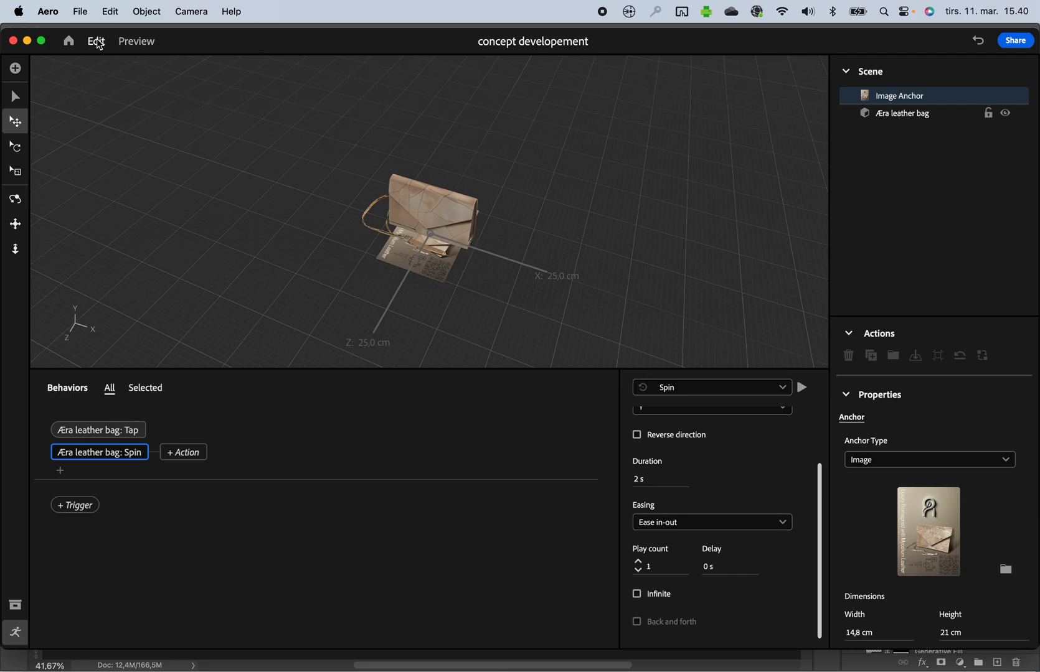
Preview the scene, trigger the bag's spin by tapping it, and return to editing
click(139, 43)
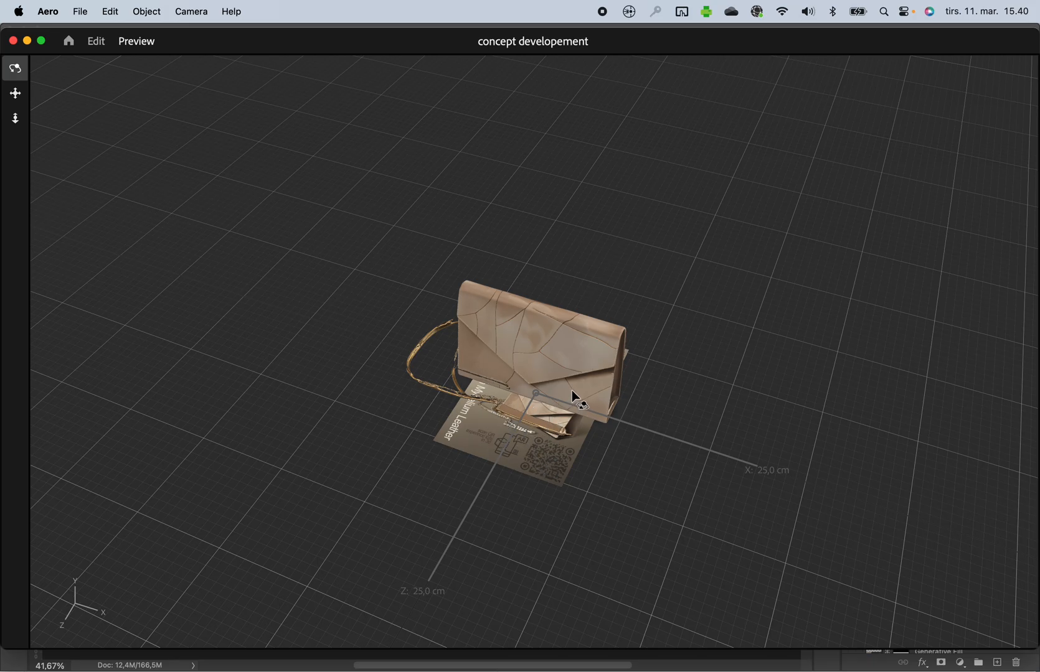
click(549, 359)
click(96, 41)
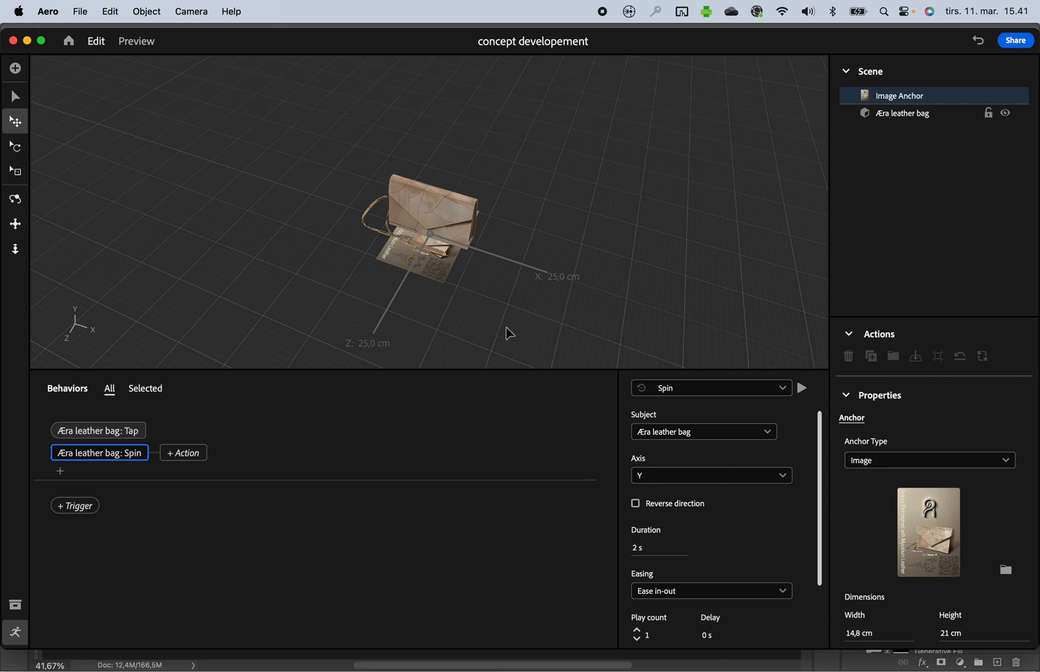
Select the Æra leather bag and set the Spin action's axis to Z
click(453, 218)
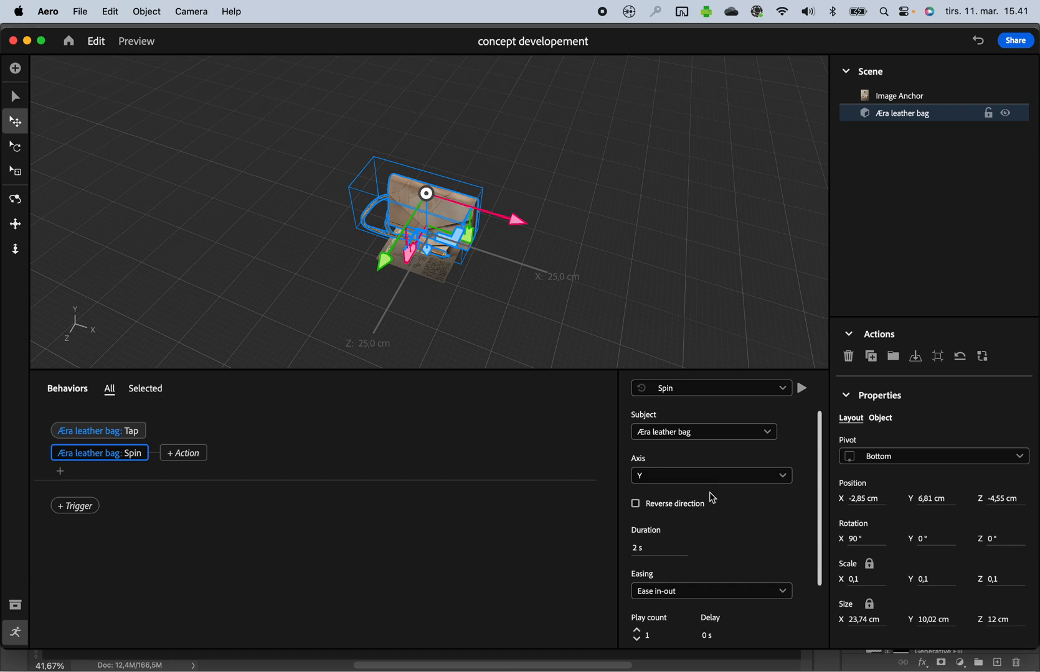
click(701, 478)
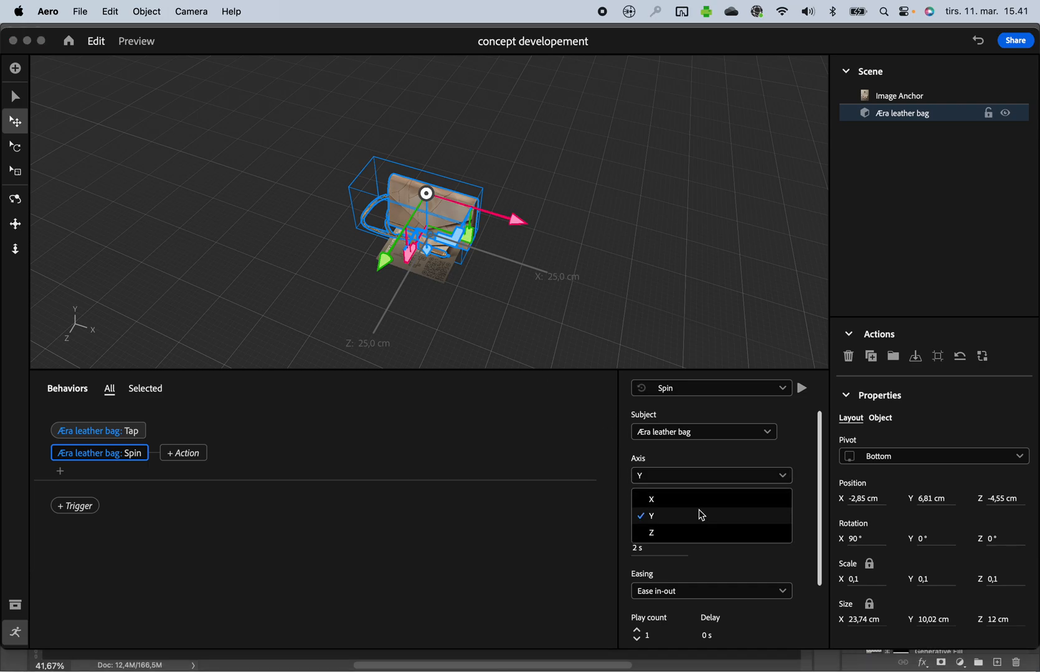
click(698, 535)
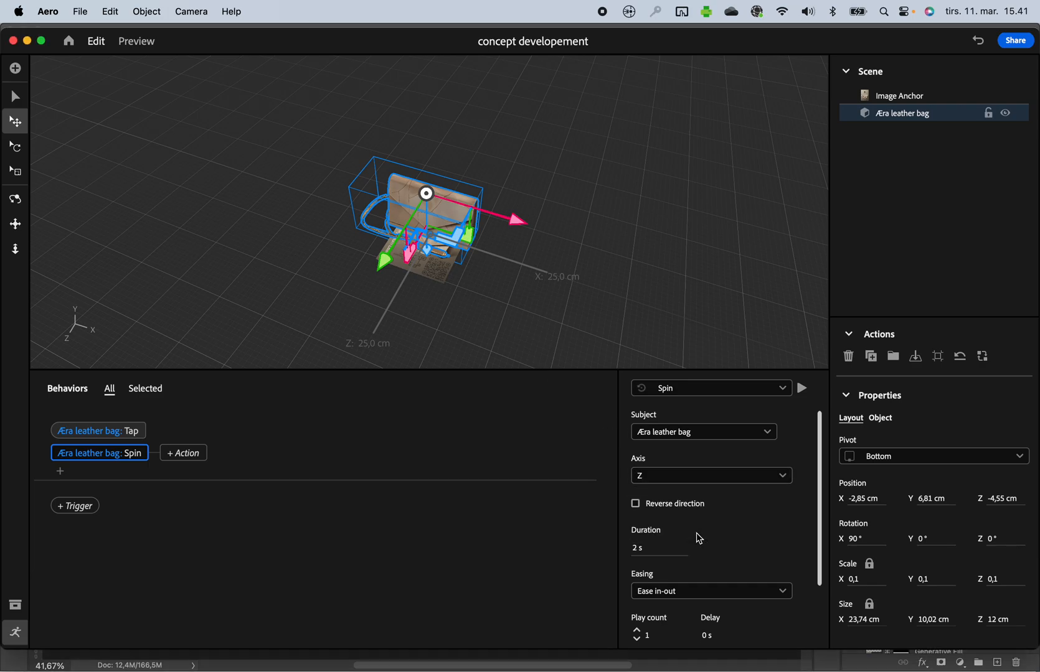
Test the bag's spin about the Z axis in the scene preview and go back to edit mode
click(148, 42)
click(503, 362)
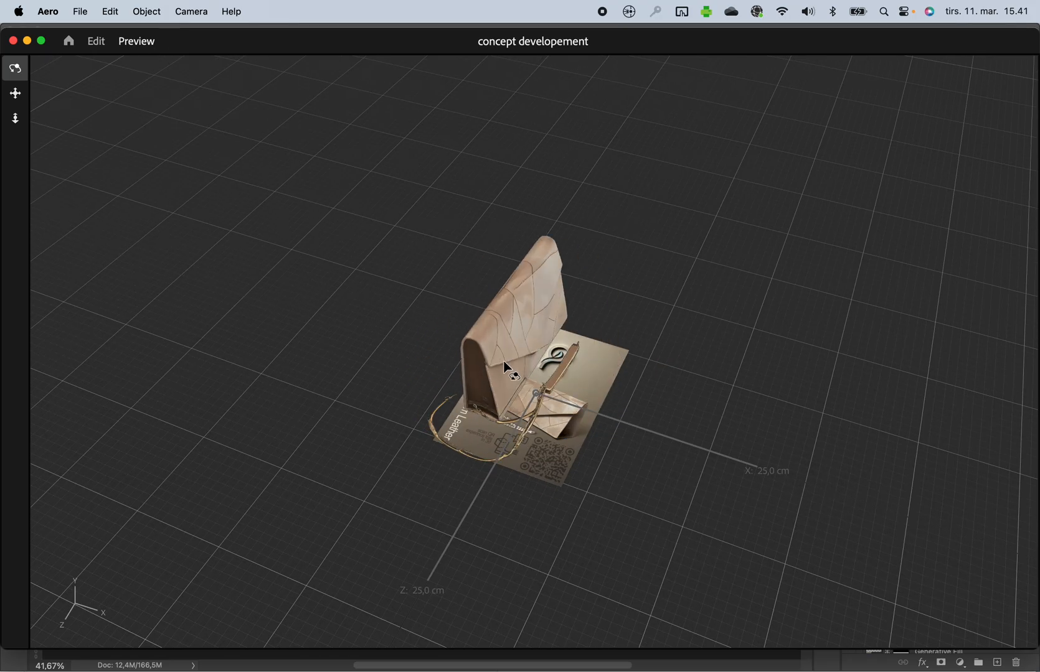
click(99, 43)
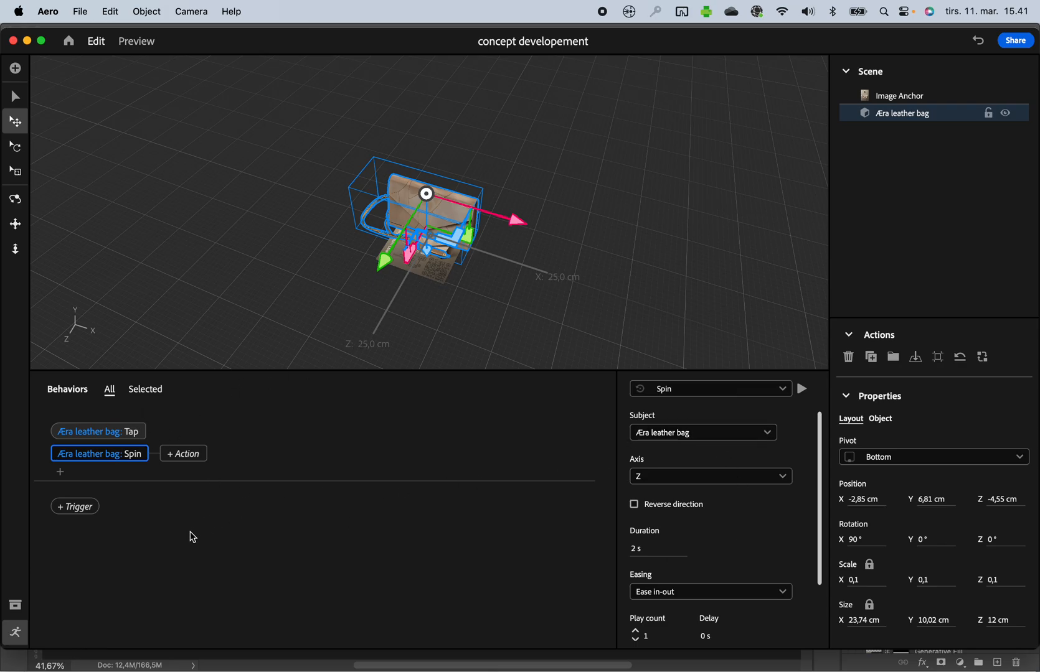
Add a second Tap trigger for the Æra leather bag and give it an Open URL action
click(73, 507)
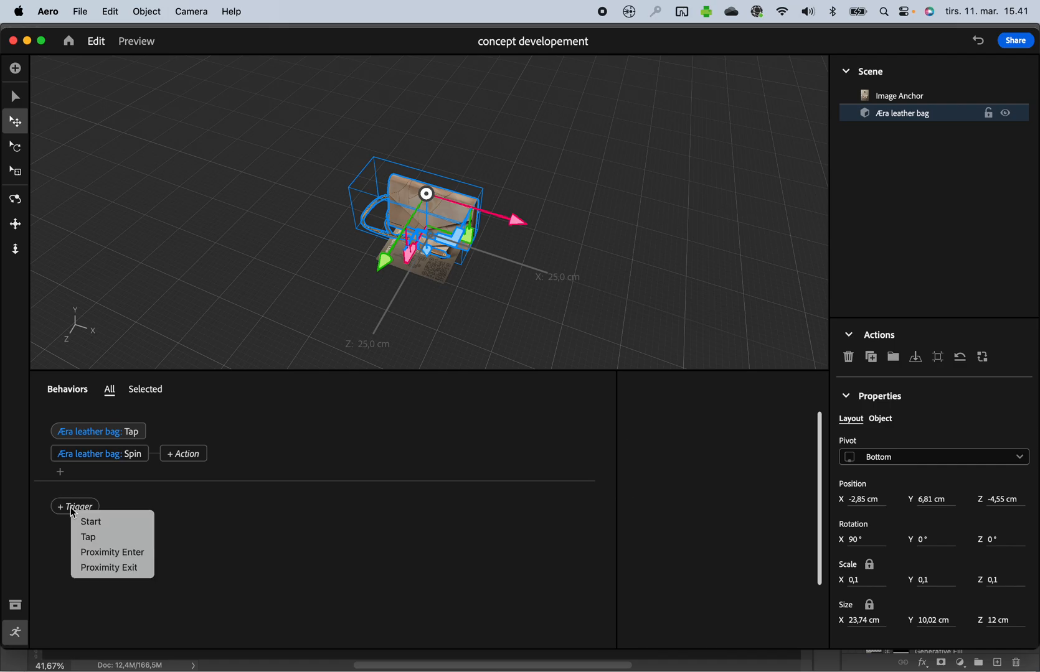
click(89, 536)
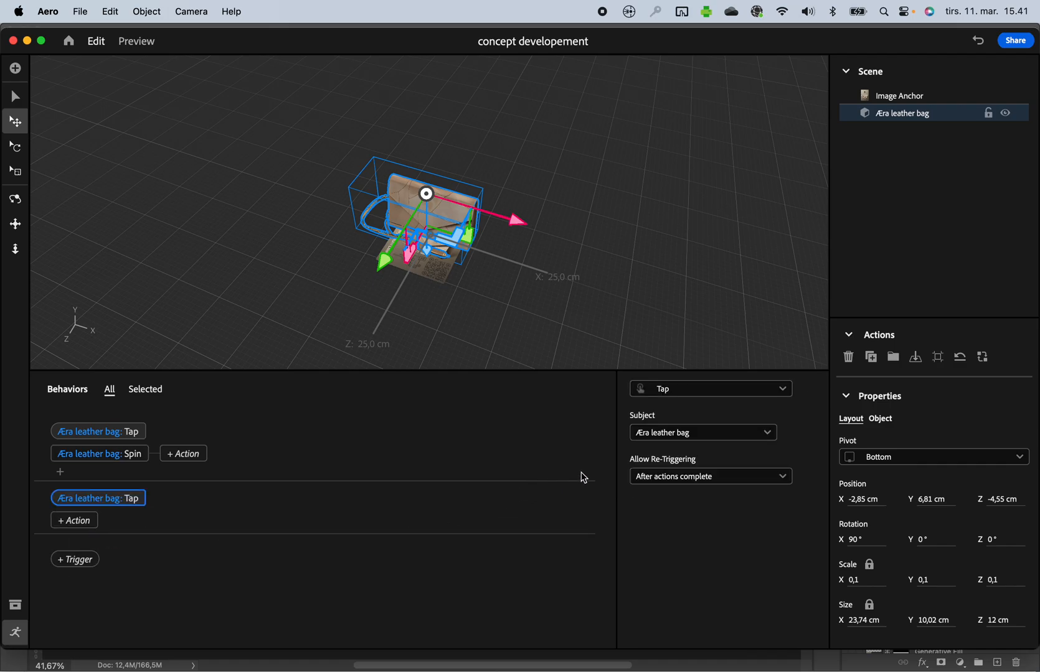
click(730, 484)
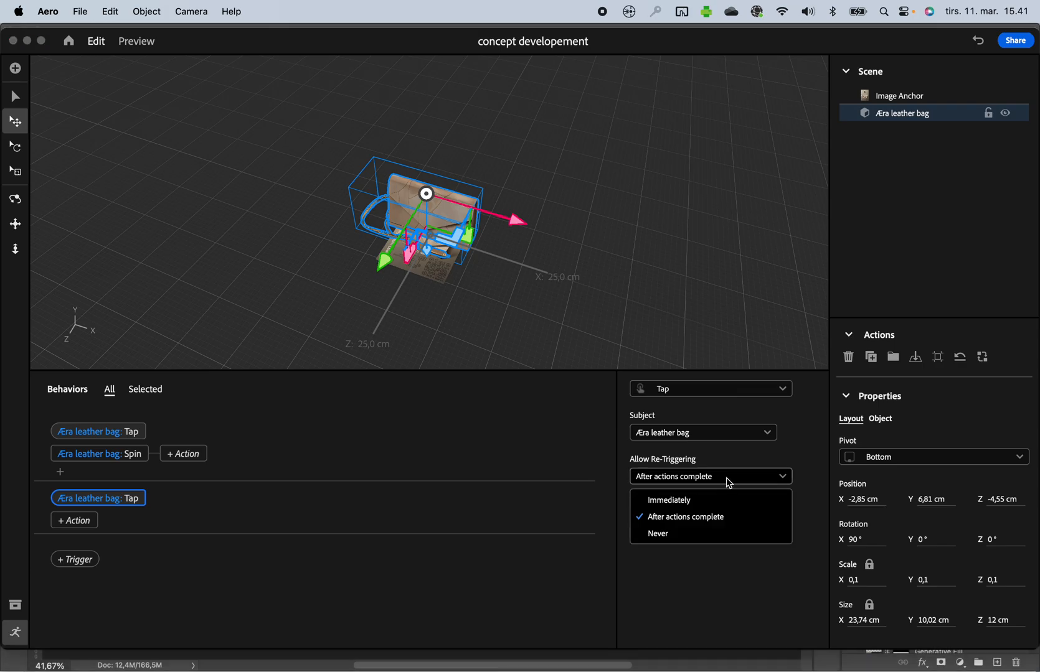
click(727, 433)
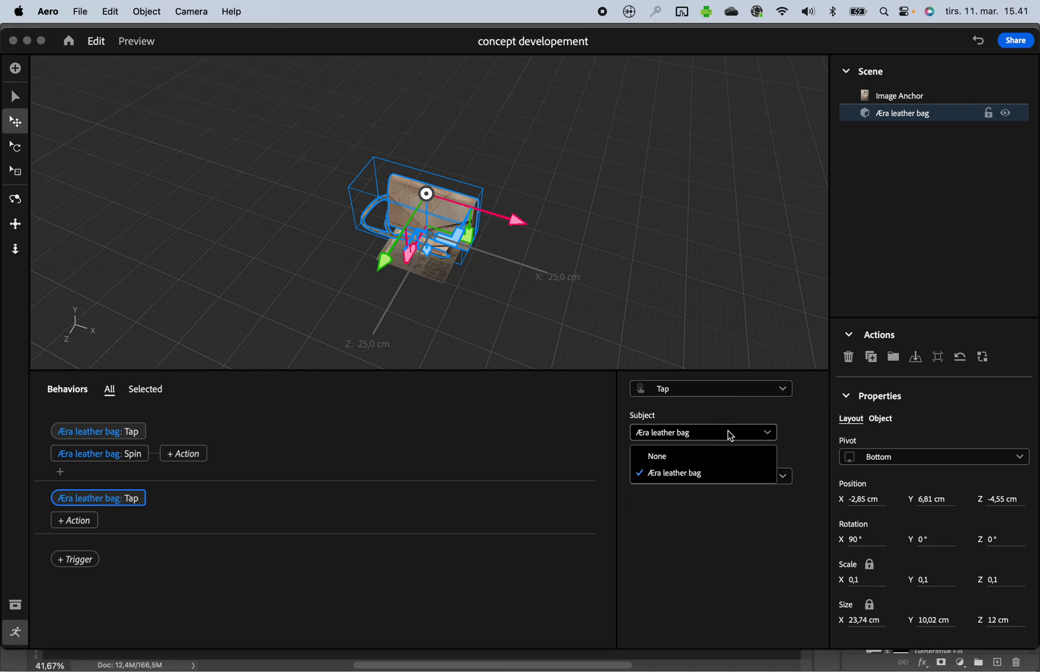
click(88, 525)
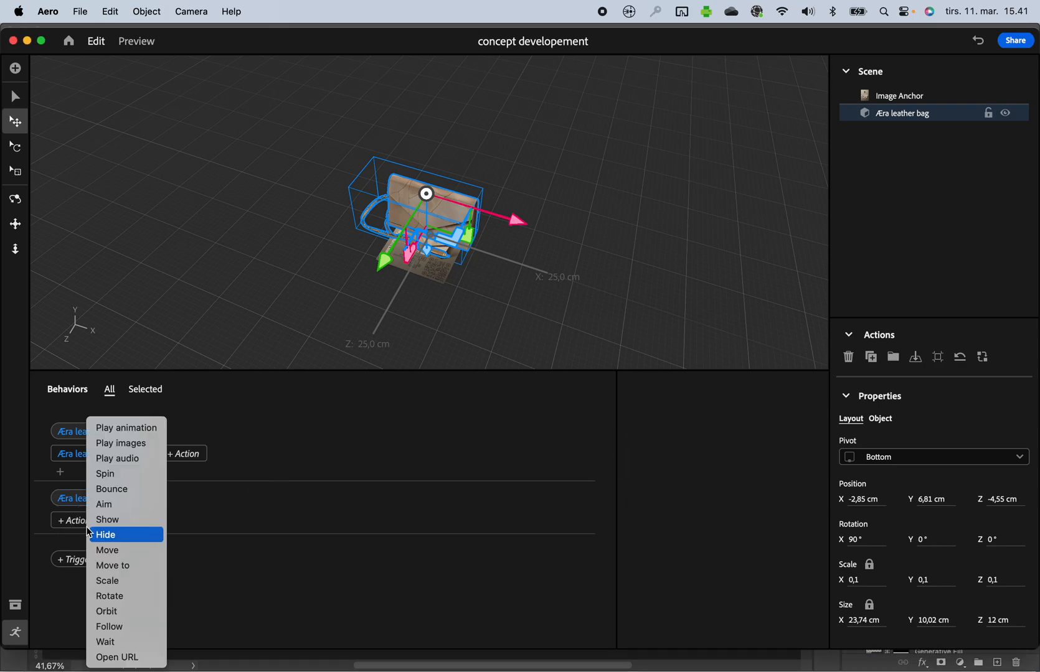
click(119, 657)
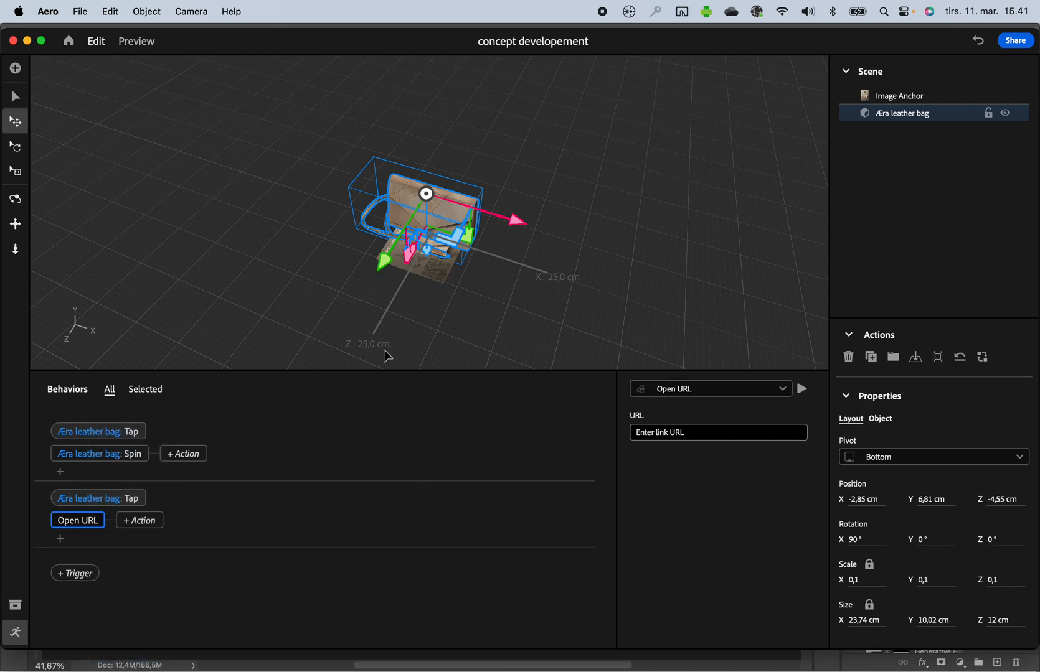